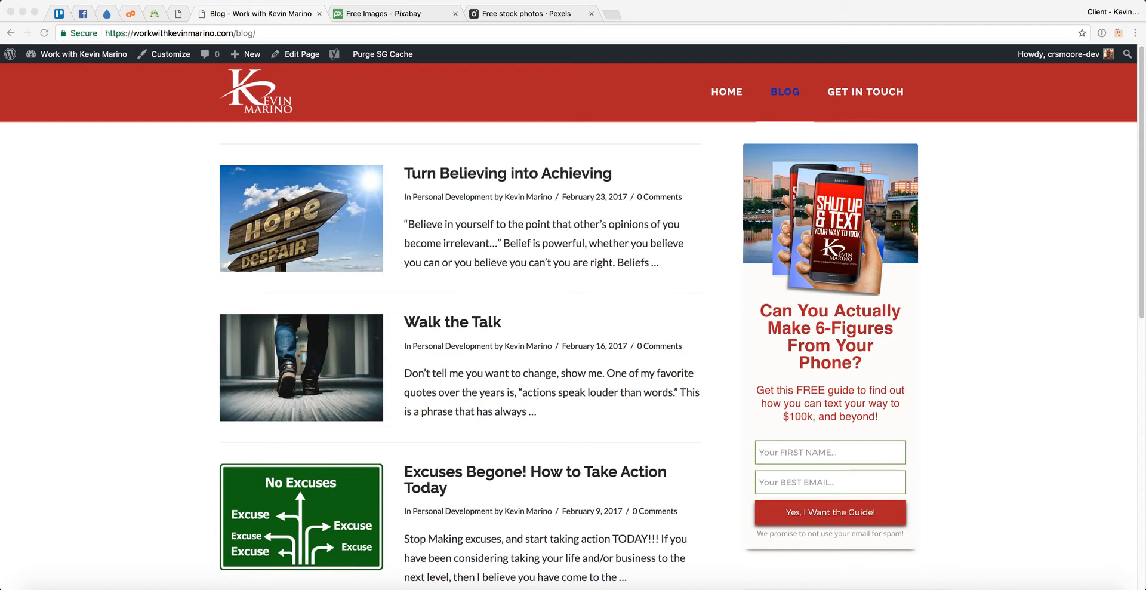
# Step: Add a new post from the WordPress posts list and title it "Embracing Fear"
pyautogui.moveTo(1145, 66)
pyautogui.mouseDown()
pyautogui.moveTo(953, 98)
pyautogui.moveTo(429, 146)
pyautogui.moveTo(457, 110)
pyautogui.moveTo(452, 80)
pyautogui.moveTo(1145, 71)
pyautogui.mouseUp()
pyautogui.click(183, 18)
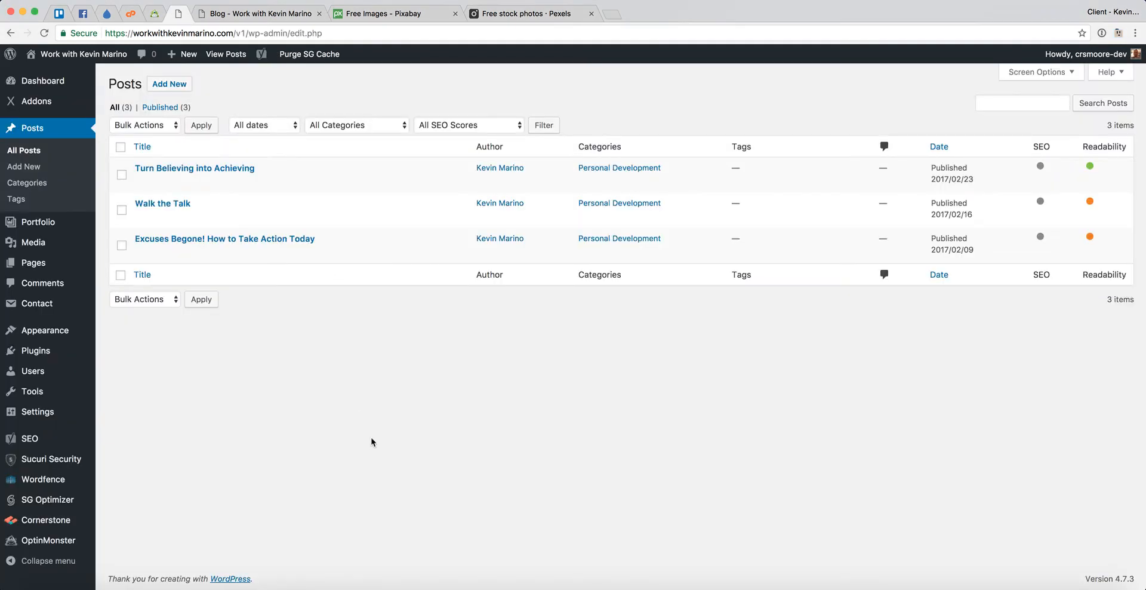
pyautogui.click(170, 84)
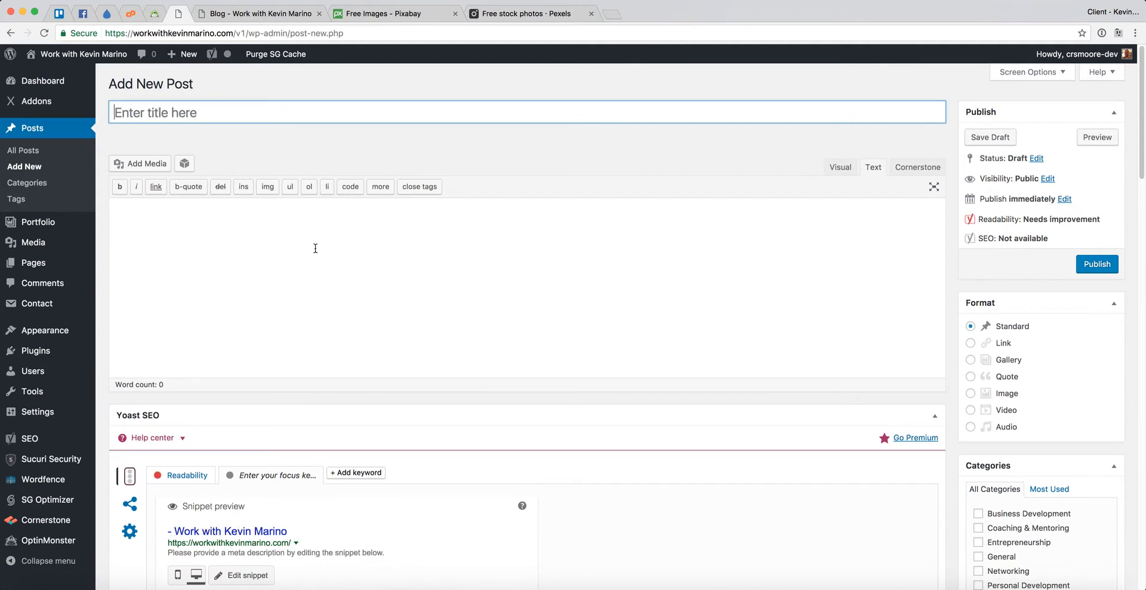
pyautogui.click(179, 115)
pyautogui.write('Embraci')
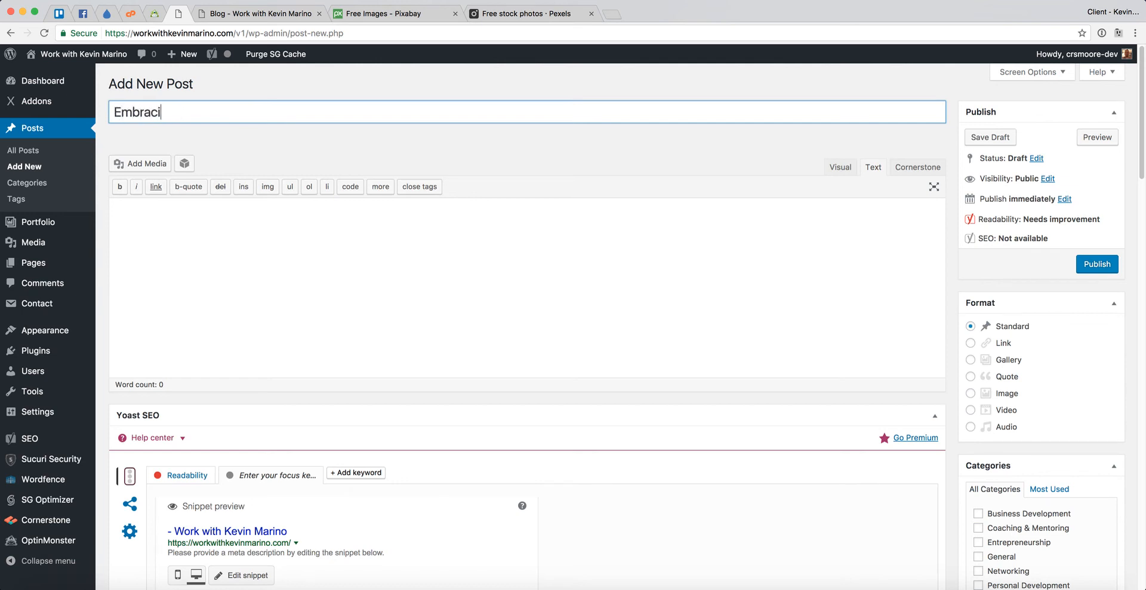
pyautogui.write('ng Fear')
pyautogui.press('Tab')
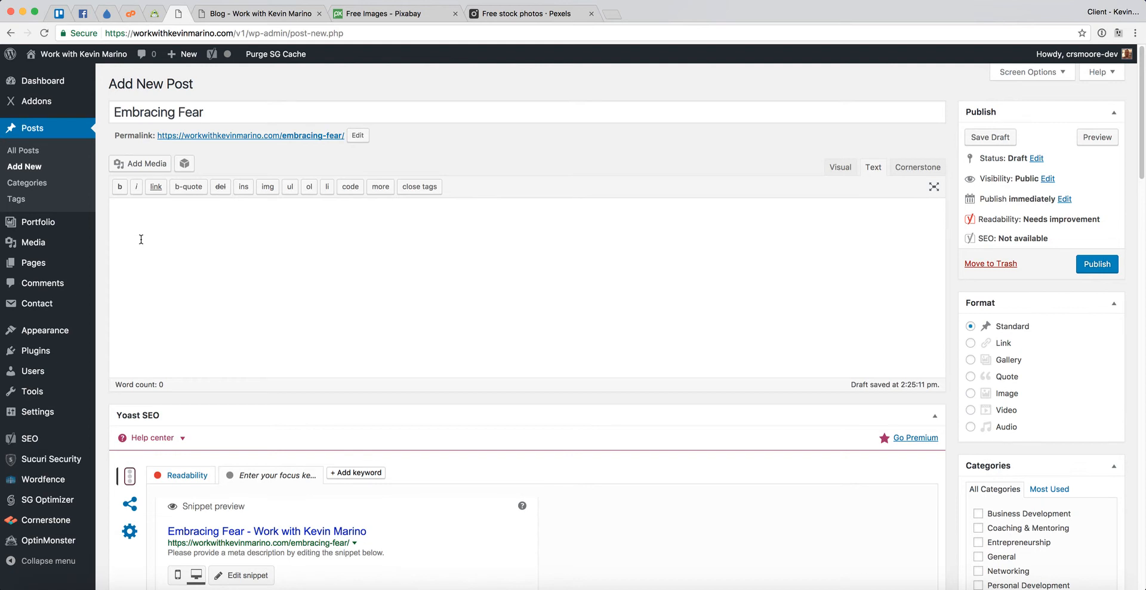
# Step: Fill the post body with the article text starting "It is only through our willingness to fail" and switch to the visual editor
pyautogui.click(212, 303)
pyautogui.write('It is only through our willingness to fail that we find the courage to succeed. Whether we realize it or not failure is necessary on the path to success. Every time you fall down and get back up you gain a tremendous amount of strength that opens your eyes to the possibilities that exist within you. So why if failure is necessary on the path to success are so many people paralyzed by the fear of it??? Most people see failure as a setback. Society has trained us to see failure as a weakness. However, if you look back in time over the course of the years the most successful people have failed countless times before they could succeed. So, when you think about the success you desire, you also need to accept that failure is part of that path. Getting knocked down in life is a given, getting back up is living. Fail in life and fail hard. Look at those failures and see where the opportunity lies. What did you learn, where did you take the wrong step, and what can you do differently to achieve a different result? Look at failures as stepping stones, as tools to teach you something you may not have otherwise learned. Fail until you perfect the desired result. Over the course of my lifetime I have failed more times then I care to count, but the difference is I learned. I gained knowledge, strength, and wisdom. I have climbed mountains only to get to the top and fall all over again. Through all of this the only thing that matters is that every time I fell, I got back up dusted myself off and propelled myself forward into creating a life worth knowing. If I can fail time and time again but keep going so can you. Within you lies all the tools you need to overcome the failures in life to create the reality you desire. You have an inner strength that once you figure out the ability to tap into it you are unstoppable and nothing or no one will ever stop you from achieving your goals.')
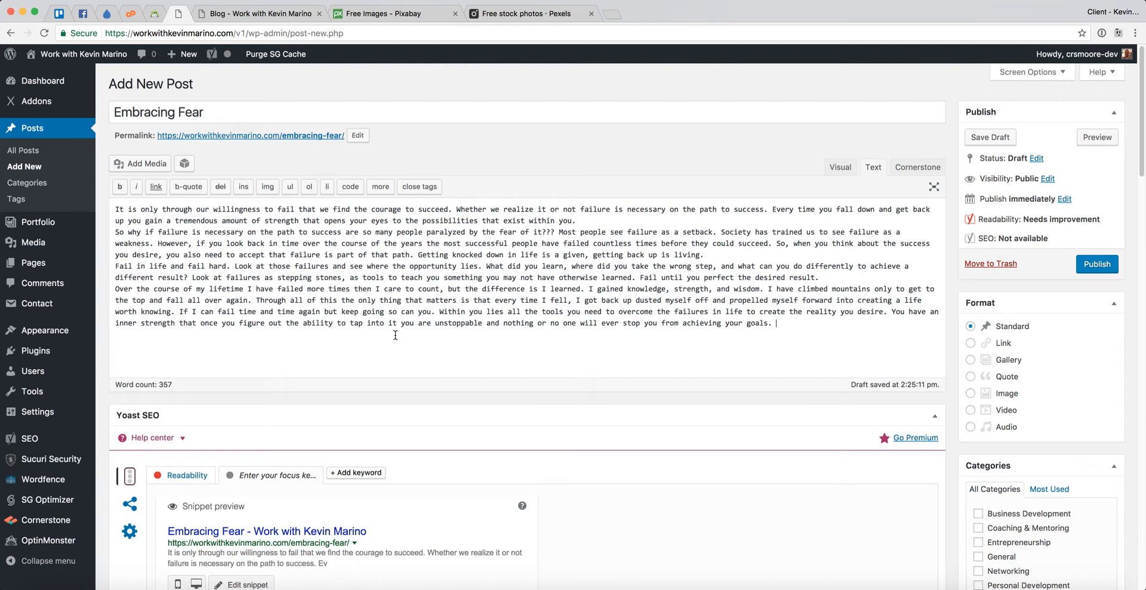
pyautogui.press('BackSpace')
pyautogui.click(835, 168)
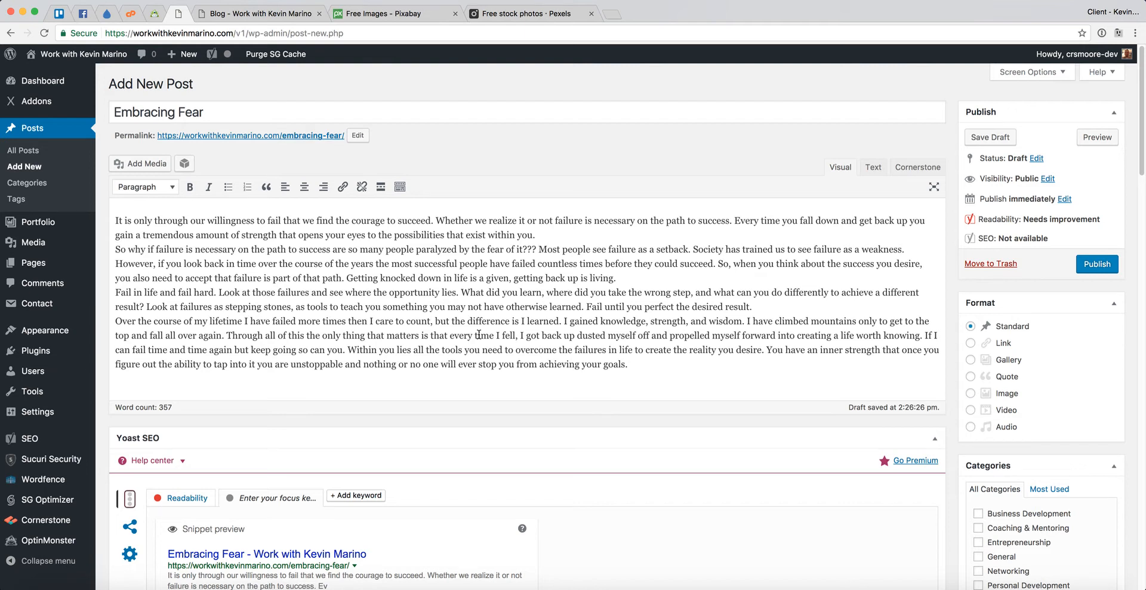
# Step: Separate the four blocks of body text with proper paragraph breaks
pyautogui.click(117, 221)
pyautogui.press('Return')
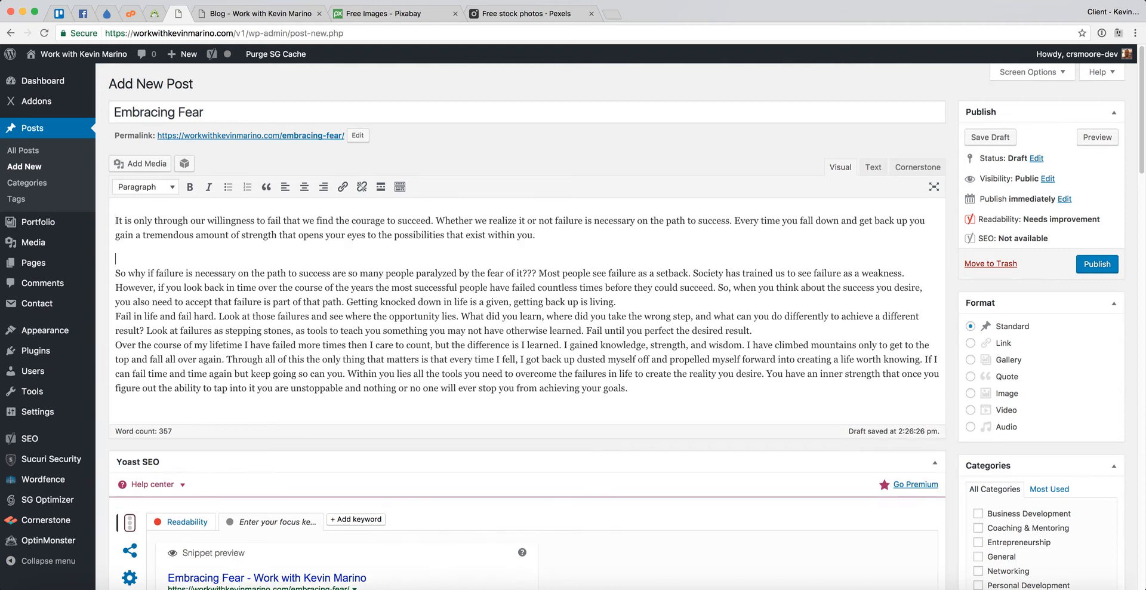
pyautogui.press('Delete')
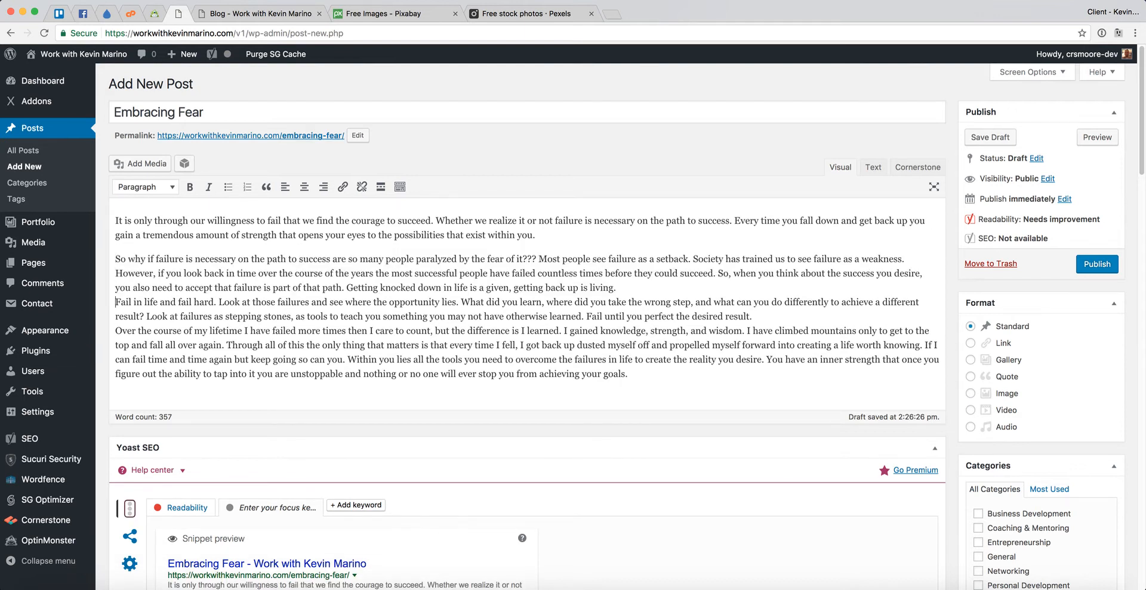
pyautogui.press('Delete')
pyautogui.press('Return')
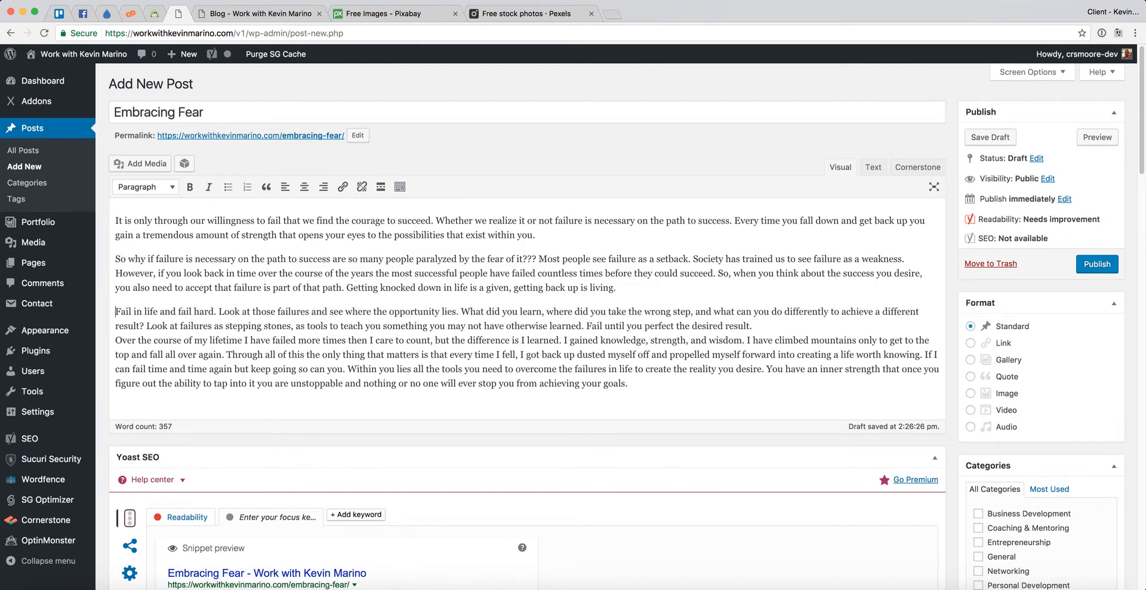
pyautogui.press('Delete')
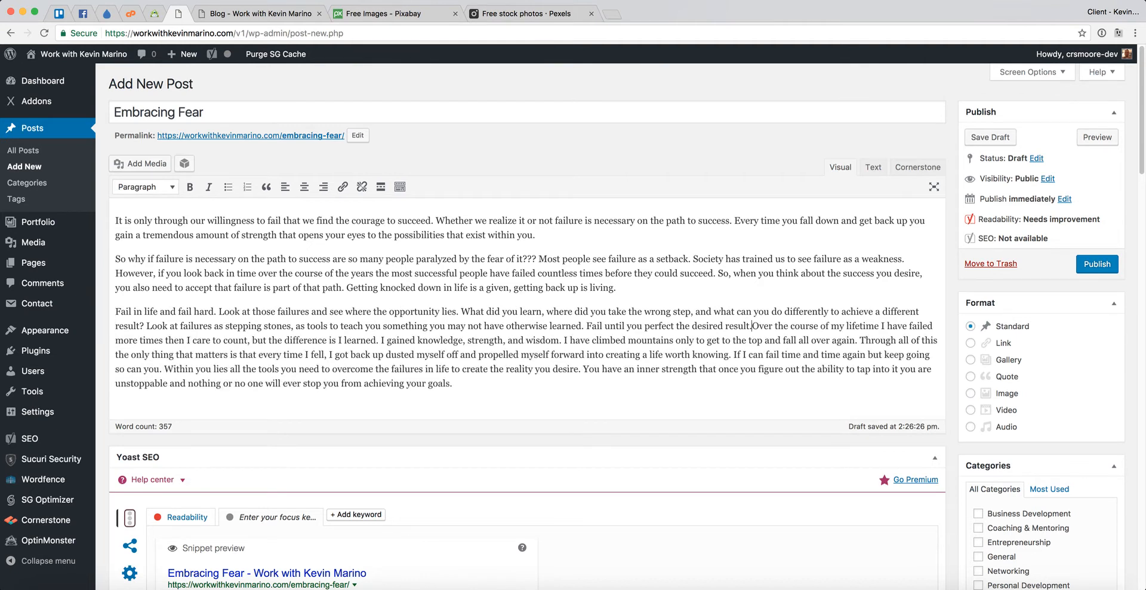
pyautogui.press('Return')
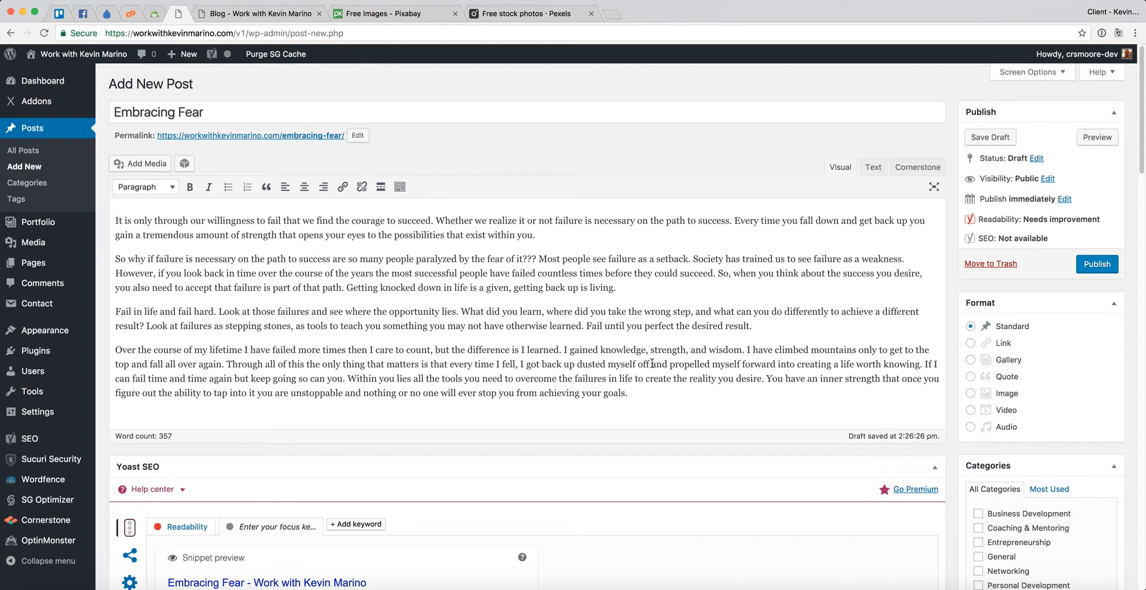
# Step: Break the four long paragraphs into short paragraphs of one or two sentences each
pyautogui.moveTo(169, 349); pyautogui.dragTo(677, 394)
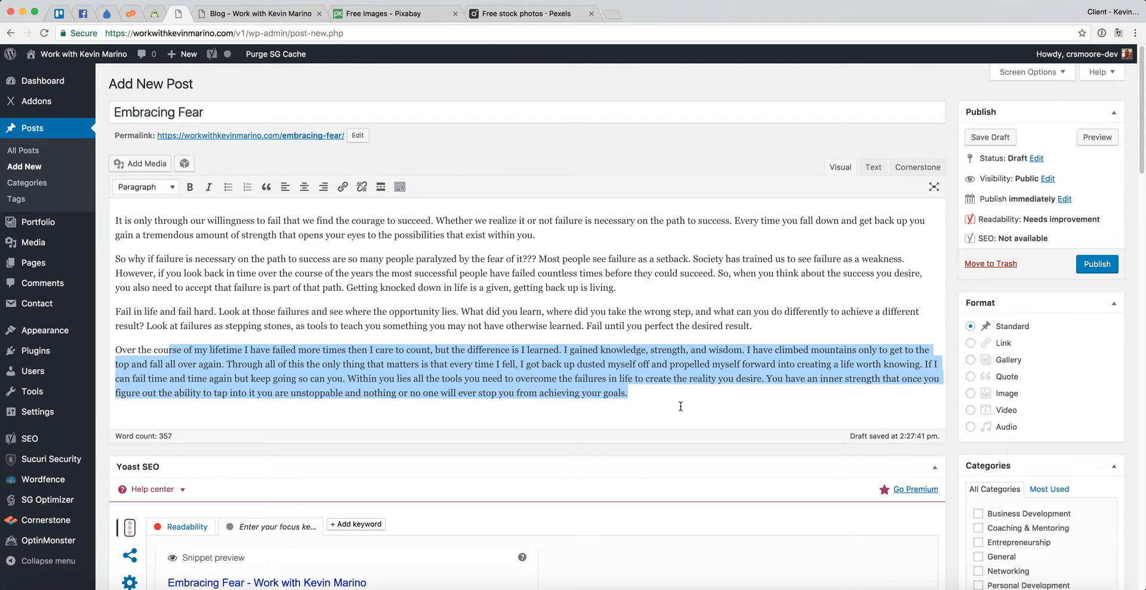
pyautogui.click(443, 265)
pyautogui.click(118, 221)
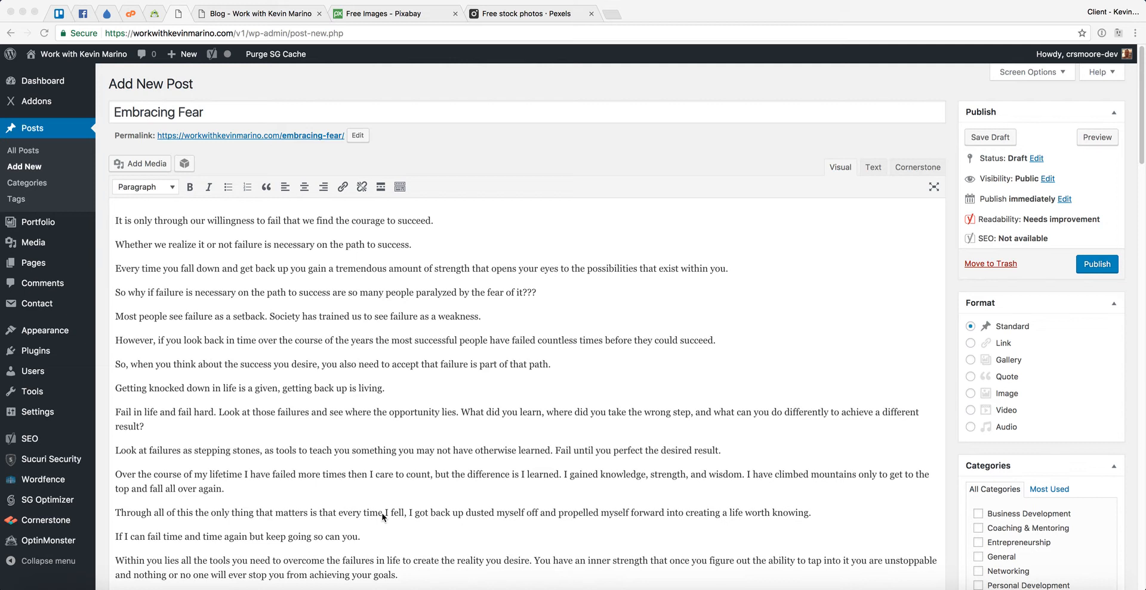
# Step: Look over the shortened paragraphs throughout the post body to check their readability
pyautogui.click(168, 314)
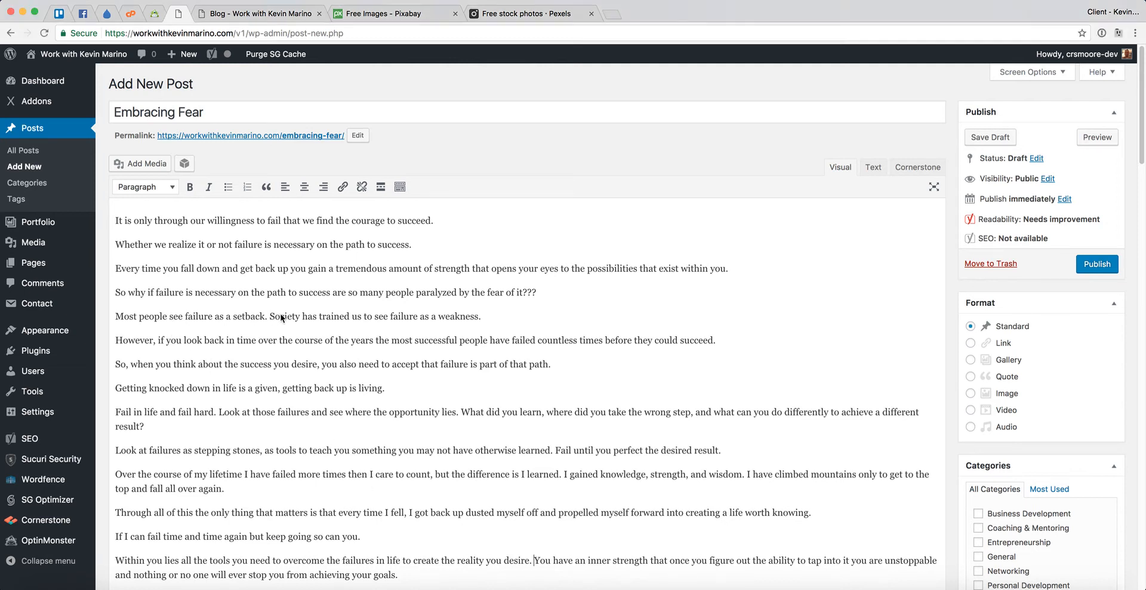
pyautogui.moveTo(198, 316); pyautogui.dragTo(333, 316)
pyautogui.scroll(-1, 332, 464)
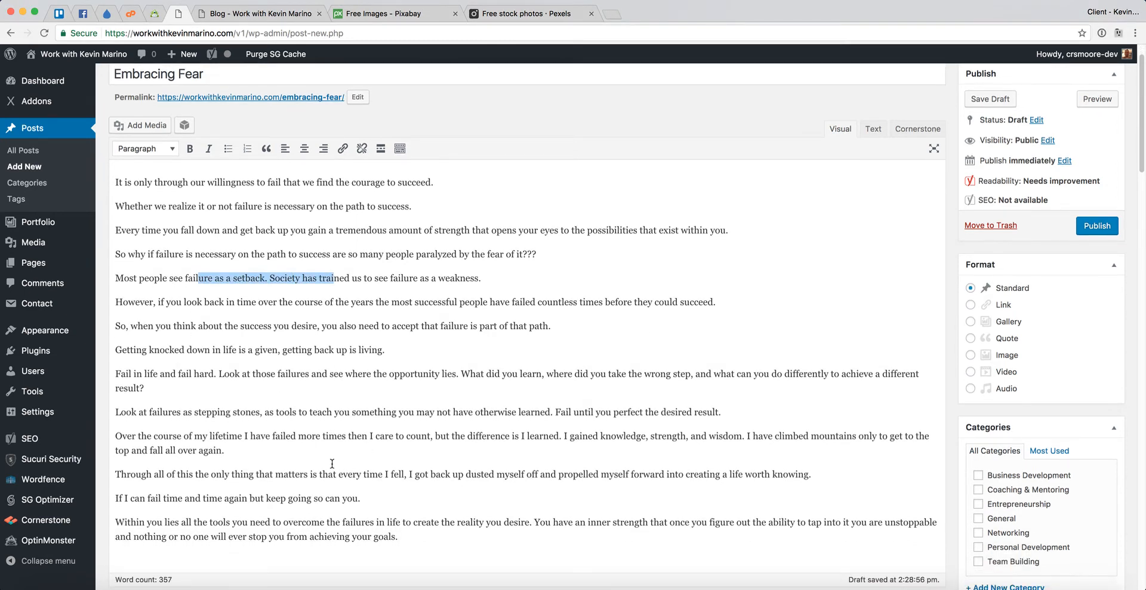
pyautogui.moveTo(195, 436); pyautogui.dragTo(432, 451)
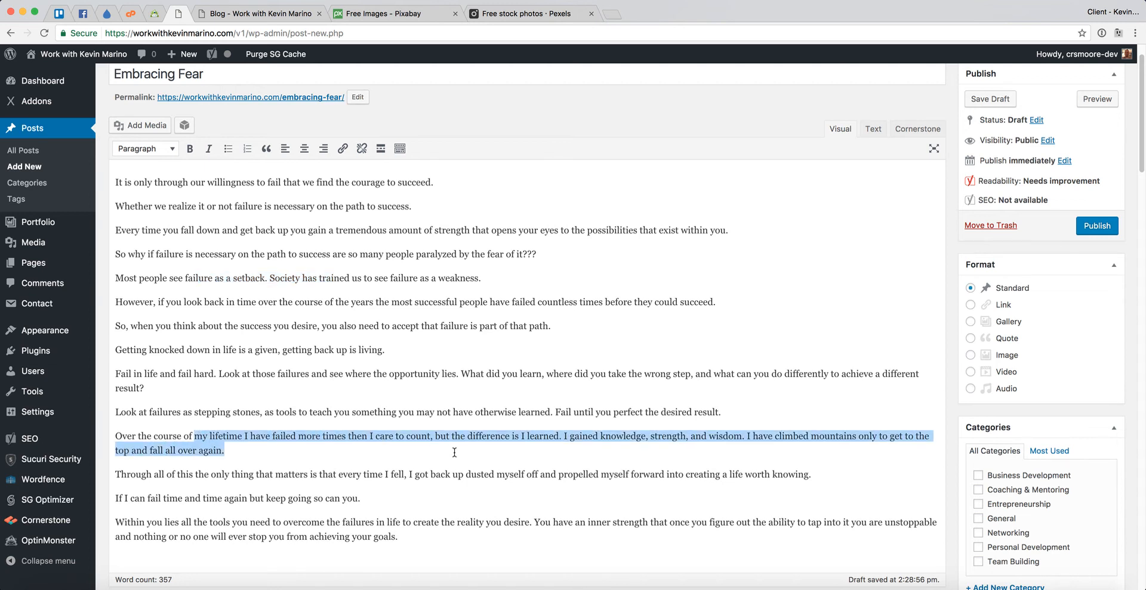
pyautogui.moveTo(260, 522); pyautogui.dragTo(399, 537)
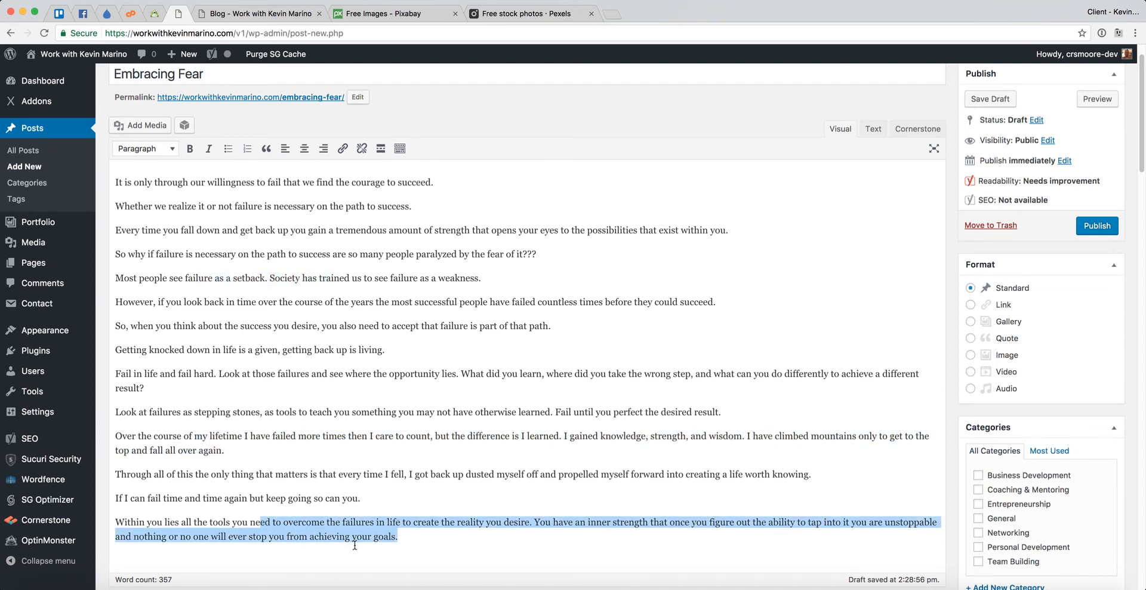
pyautogui.scroll(1, 355, 545)
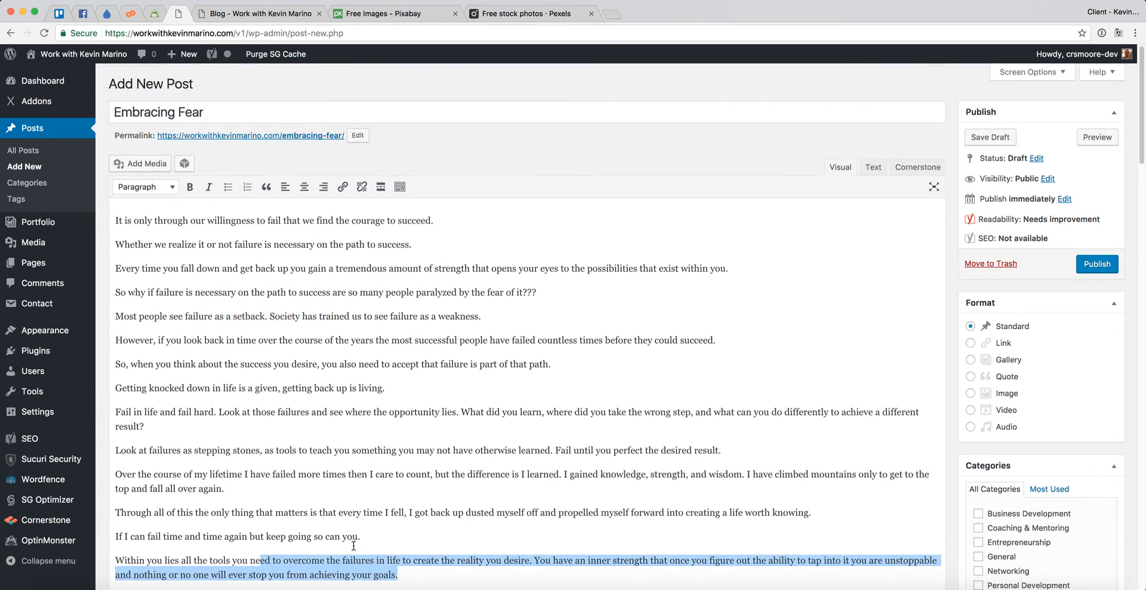
pyautogui.click(399, 407)
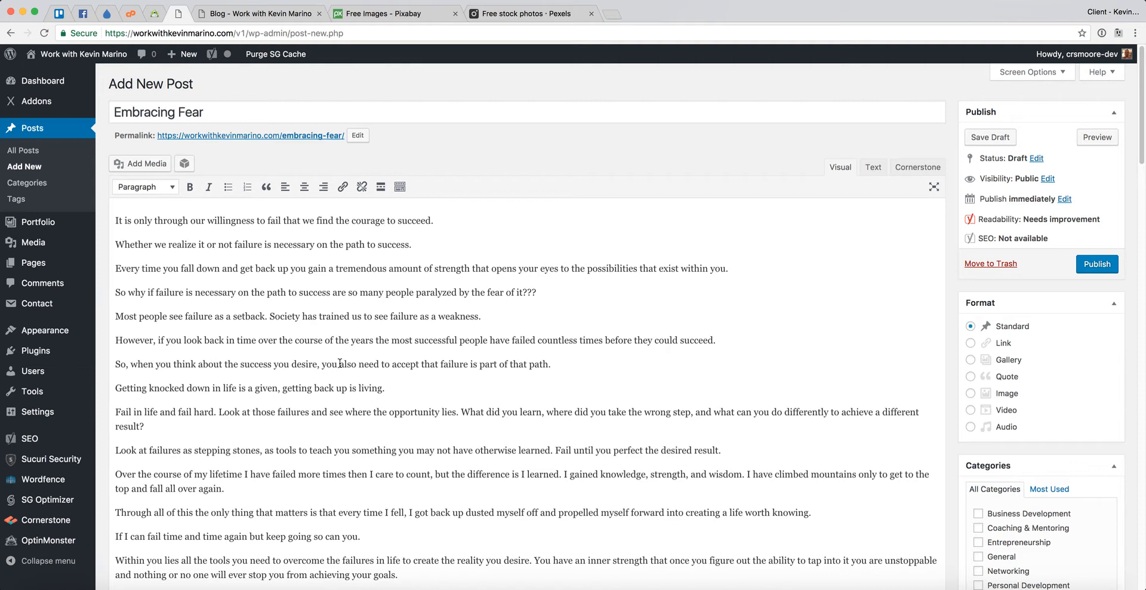
pyautogui.moveTo(119, 221); pyautogui.dragTo(359, 328)
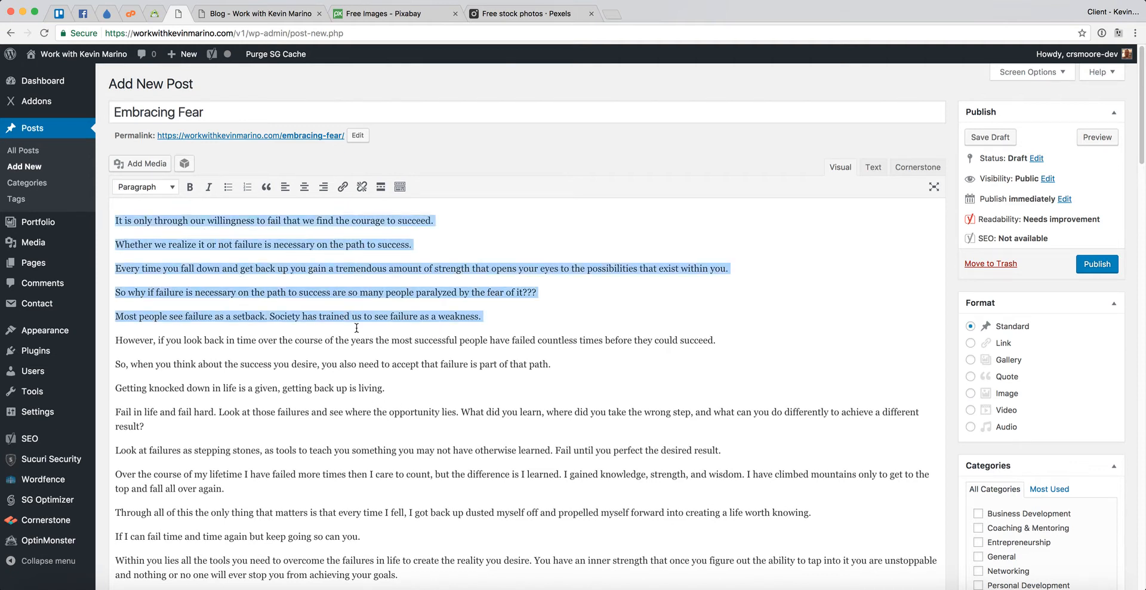
# Step: Insert the line "New Topic Subheadline Here" before the "So, when you think" paragraph and format it as Heading 2
pyautogui.click(158, 351)
pyautogui.press('Return')
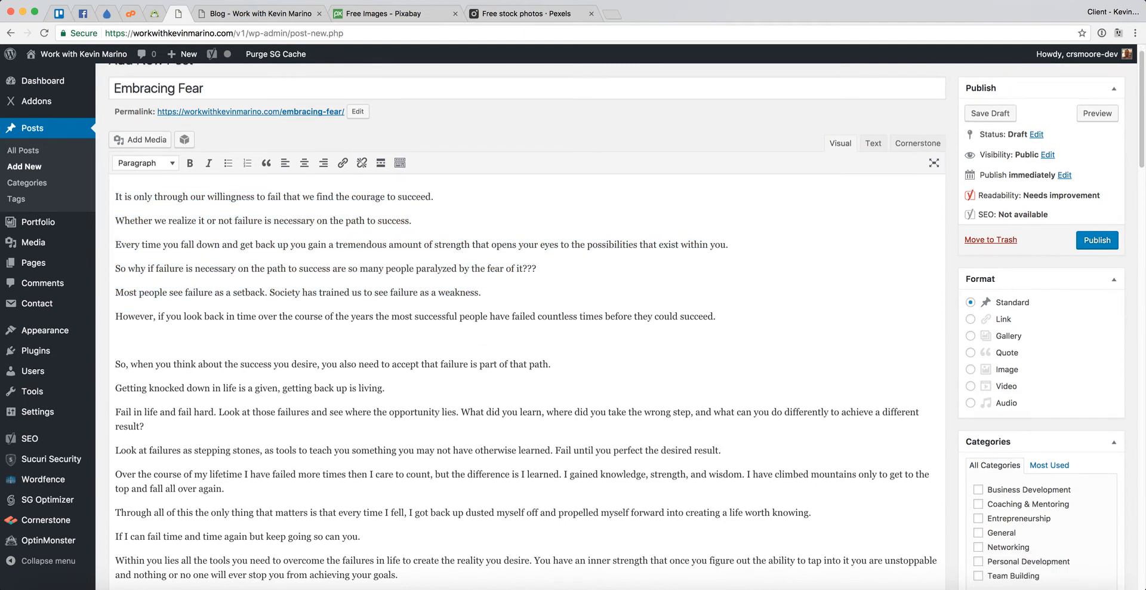
pyautogui.write('New Topic Subheadline Here')
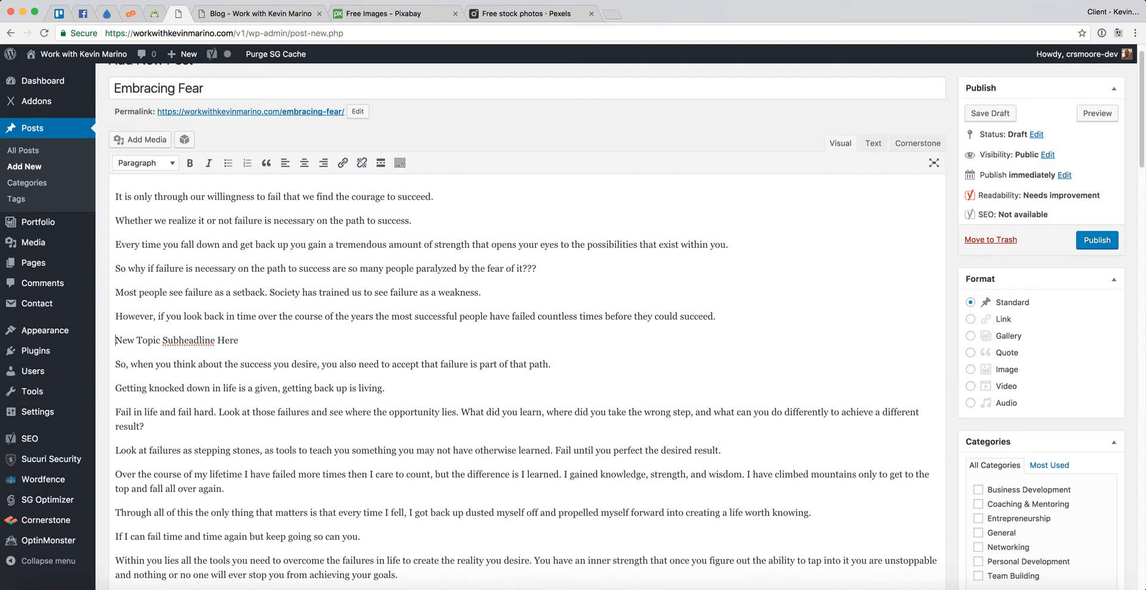
pyautogui.click(159, 167)
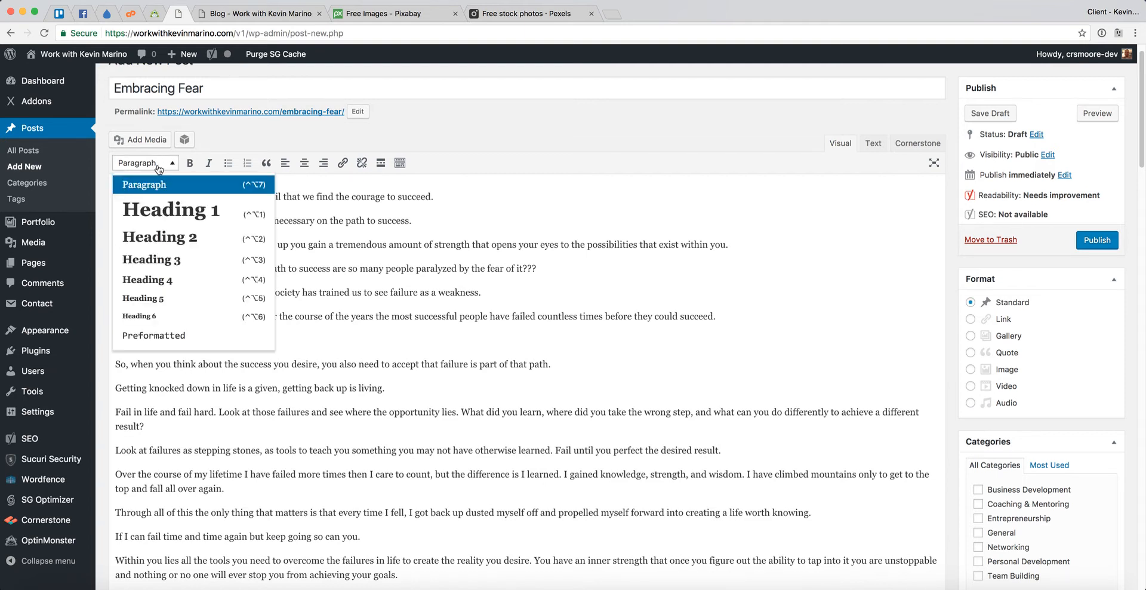
pyautogui.click(221, 241)
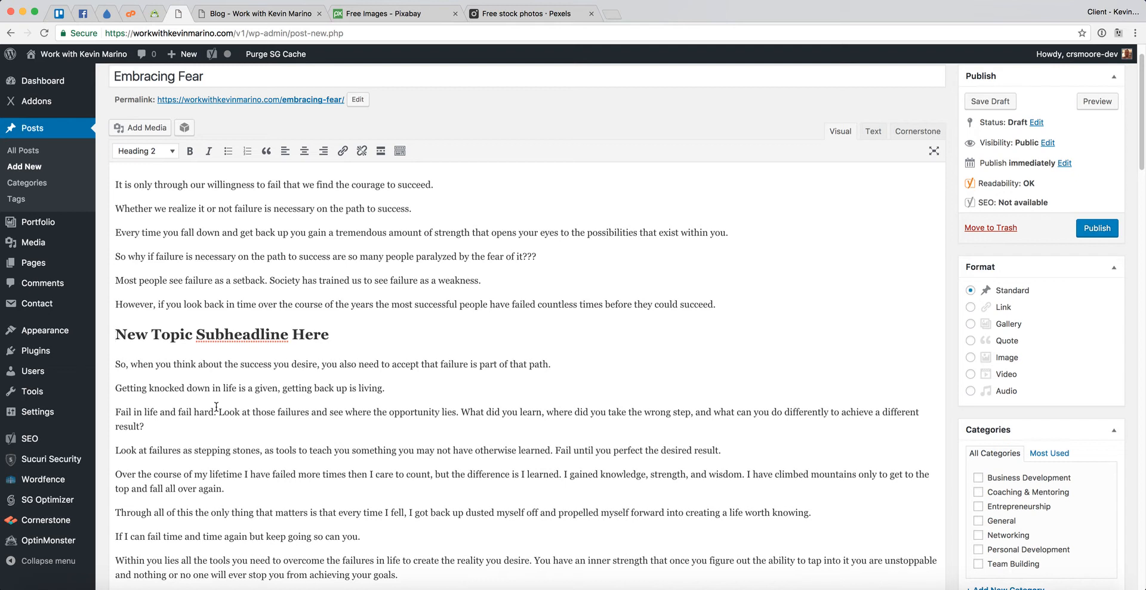
# Step: Delete the sample subheadline and its empty line from the post body
pyautogui.click(115, 185)
pyautogui.press('Down')
pyautogui.press('Up')
pyautogui.hotkey('shift', 'End')
pyautogui.press('BackSpace')
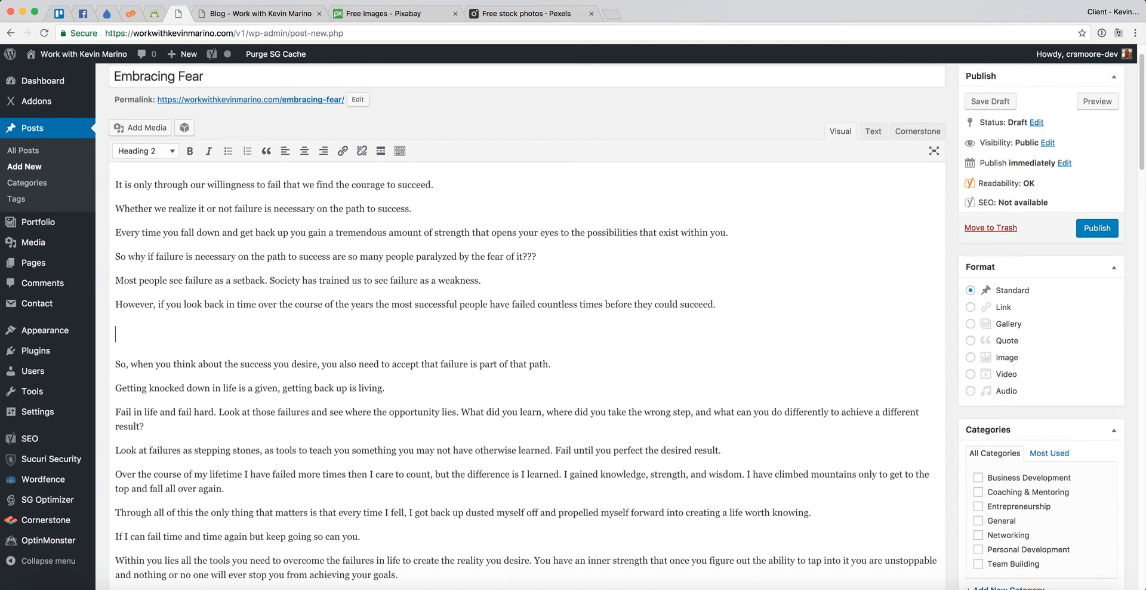
pyautogui.press('BackSpace')
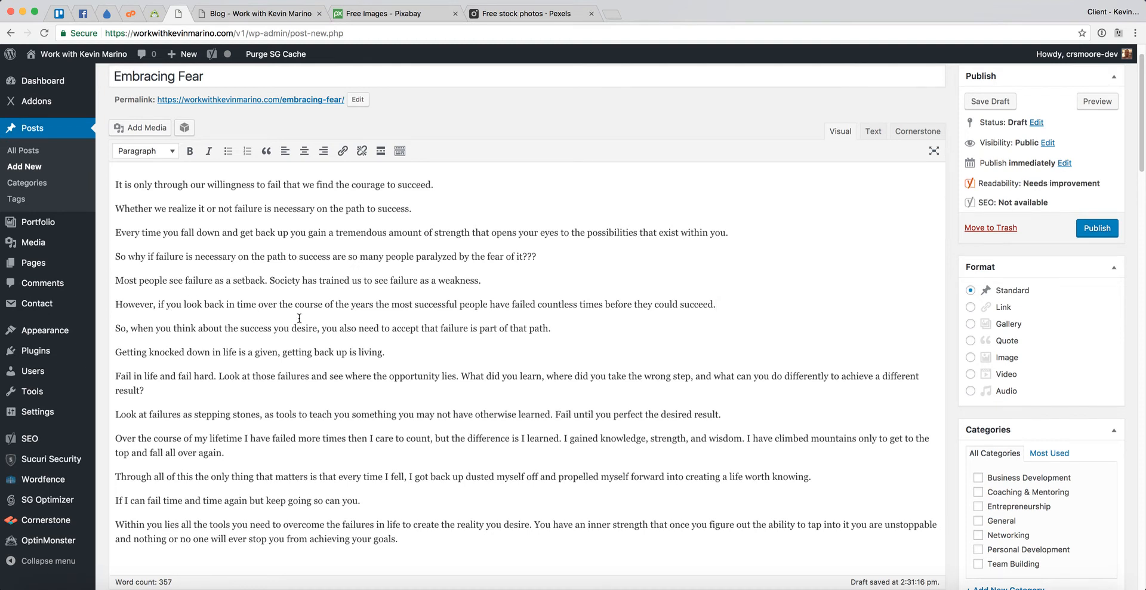
# Step: Save the post as a draft
pyautogui.click(995, 103)
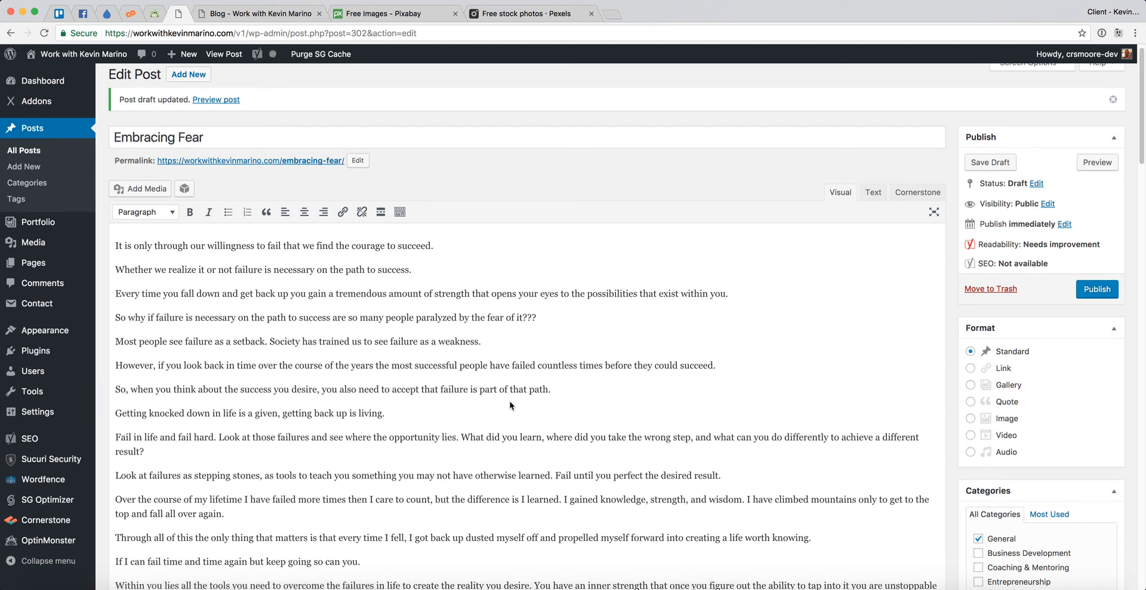
pyautogui.moveTo(139, 136); pyautogui.dragTo(232, 136)
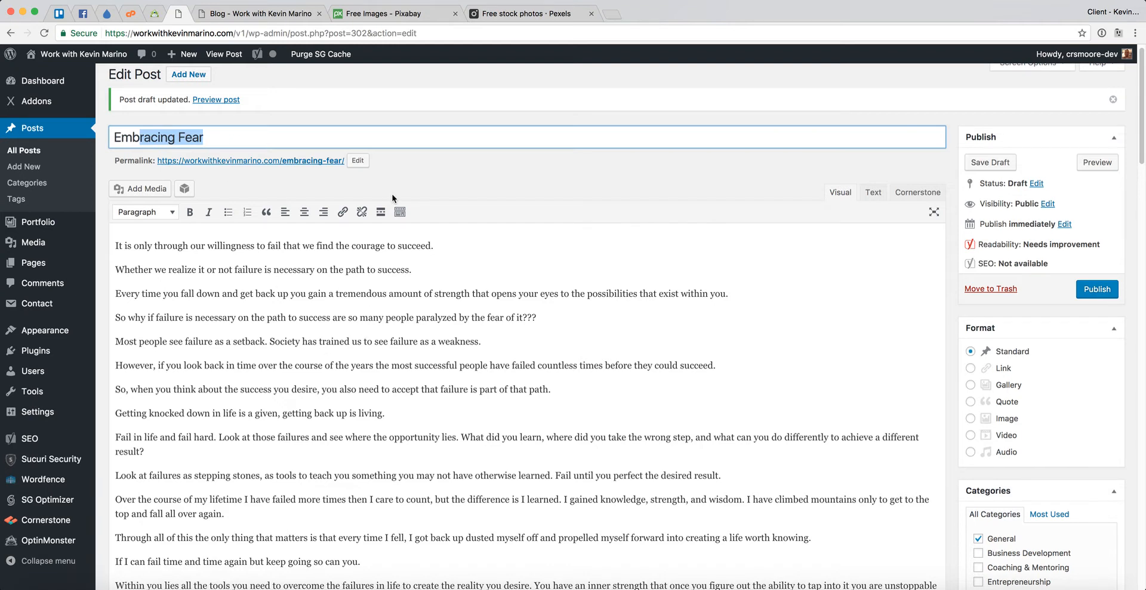
# Step: Change the permalink slug to how-to-embrace-fear
pyautogui.click(358, 161)
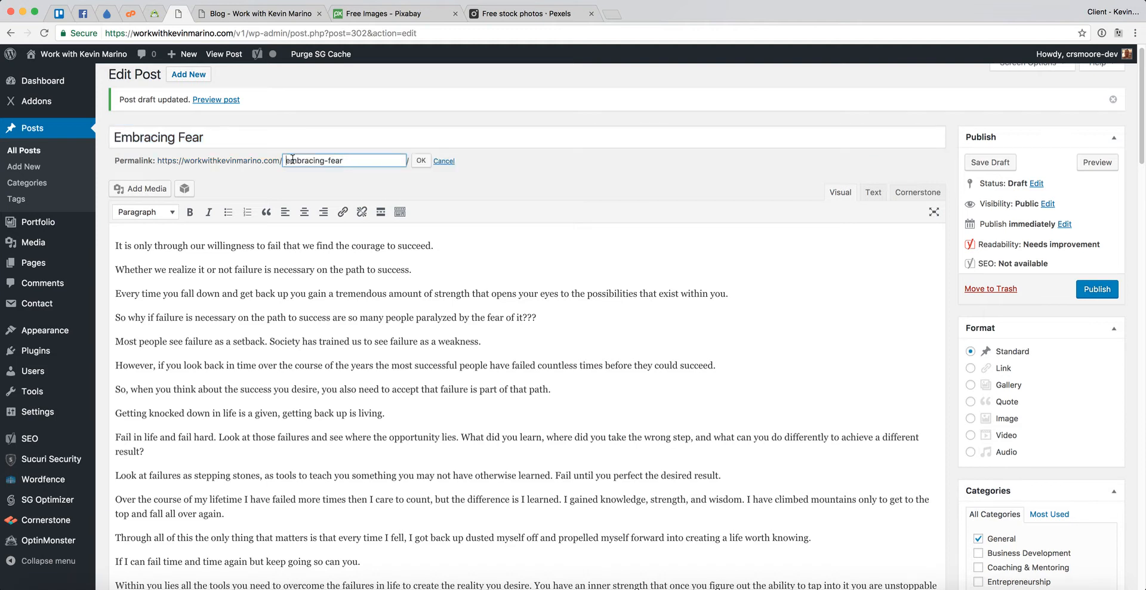
pyautogui.write('how-to-')
pyautogui.press('BackSpace')
pyautogui.press('BackSpace')
pyautogui.press('BackSpace')
pyautogui.write('e')
# Step: Extend the post title to "Embracing Fear and How It Can Change Everything"
pyautogui.click(115, 135)
pyautogui.write('and ')
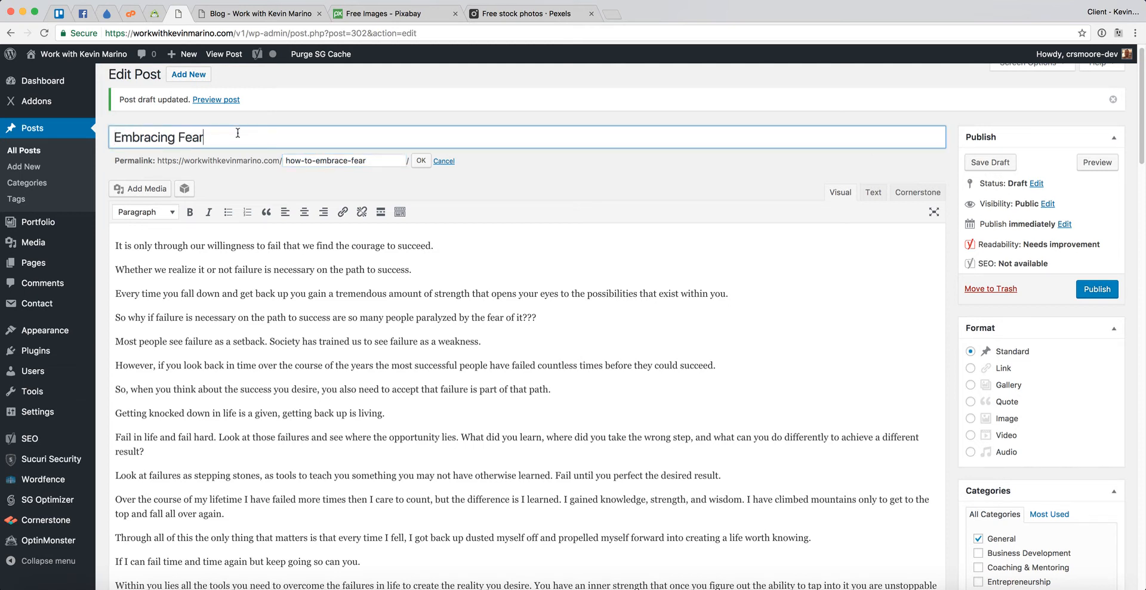
pyautogui.write('How It Can Change Everything')
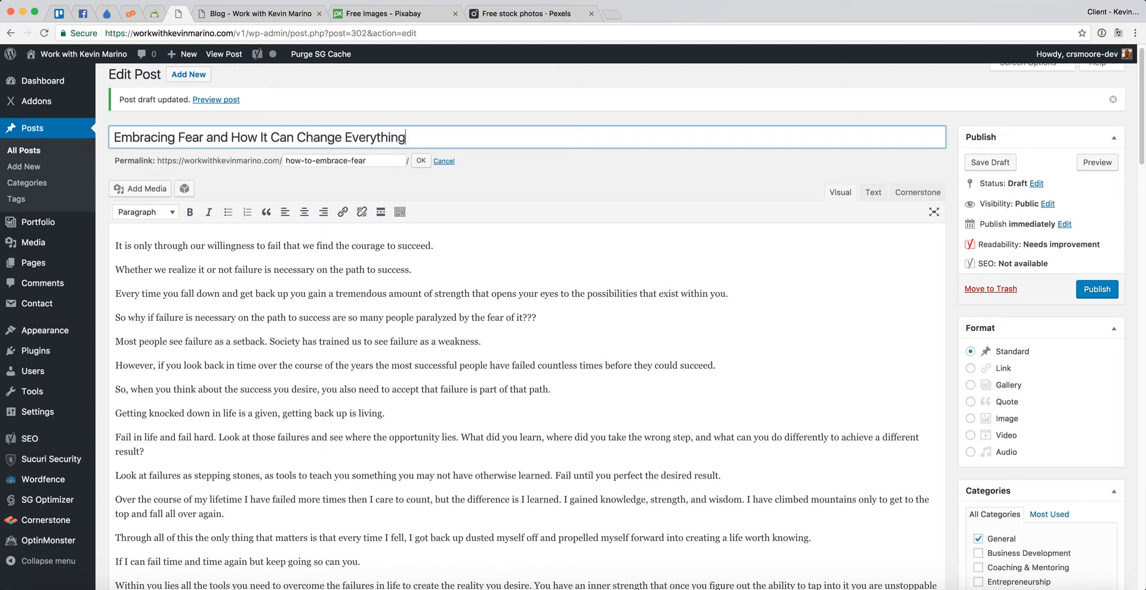
# Step: Set the permalink slug to embracing-fear-change-everything and save the draft
pyautogui.click(319, 160)
pyautogui.press('super+shift+Left')
pyautogui.press('BackSpace')
pyautogui.press('Delete')
pyautogui.write('ing')
pyautogui.write('-change-everything')
pyautogui.press('super+Left')
pyautogui.press('super+Right')
pyautogui.press('super+Left')
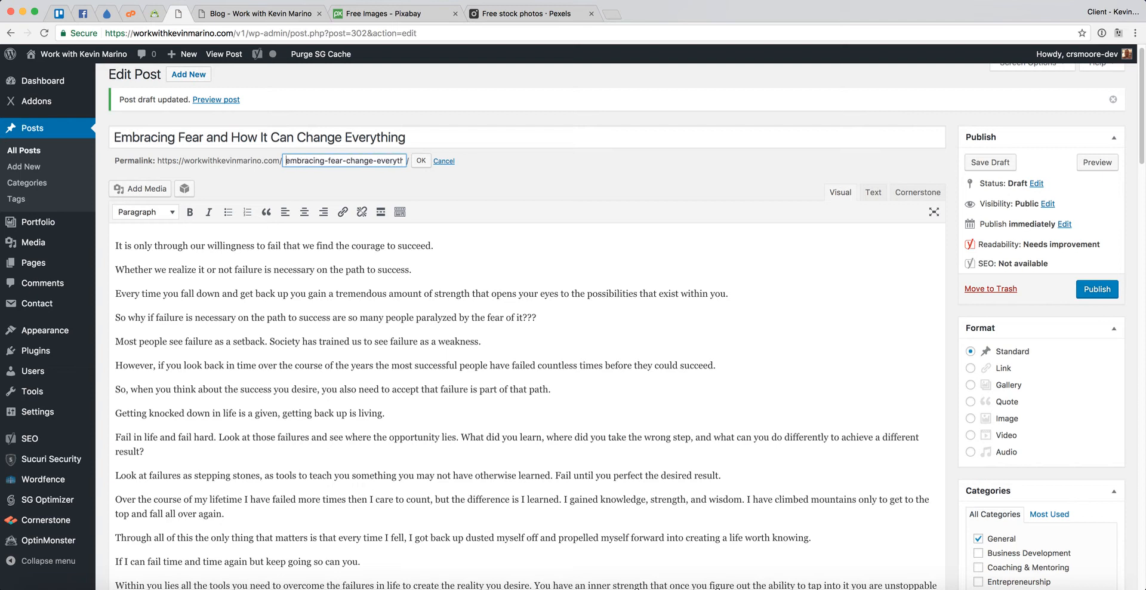
pyautogui.press('super+Right')
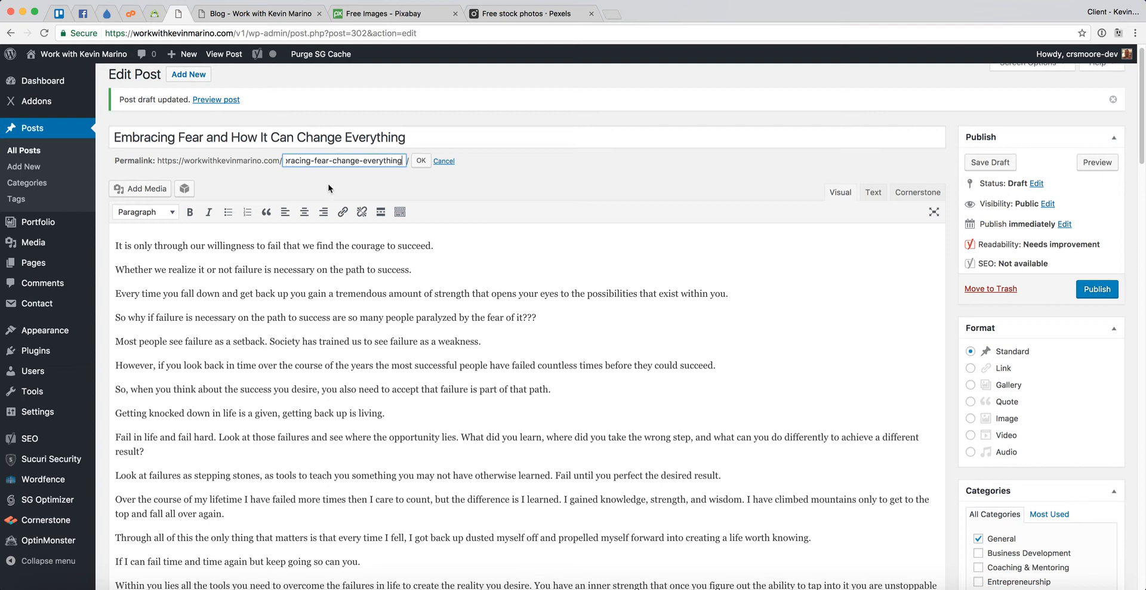
pyautogui.click(421, 160)
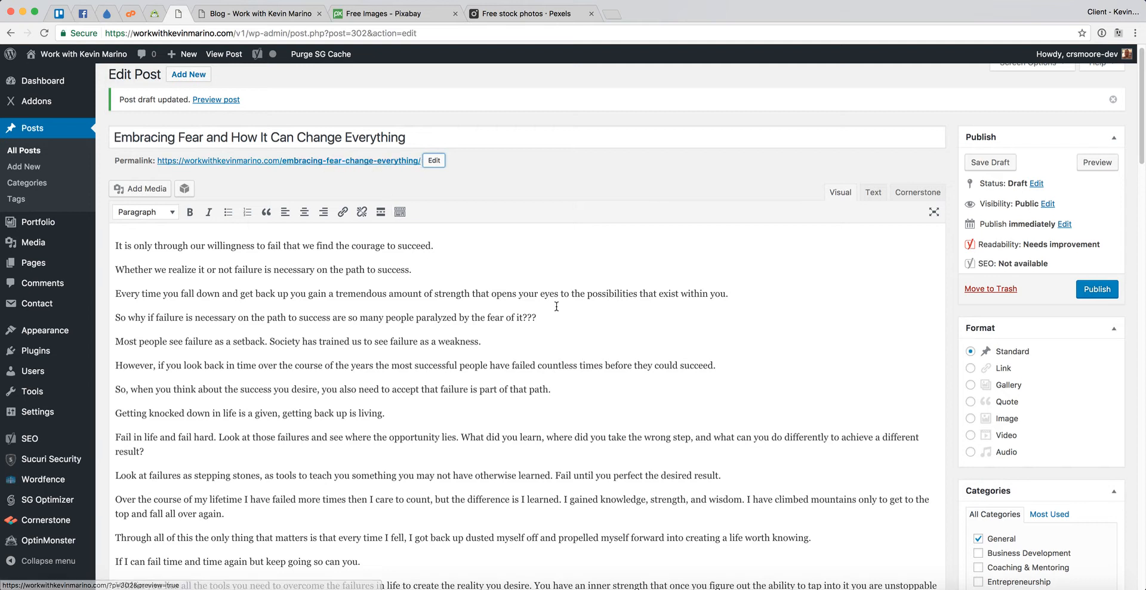
pyautogui.click(1007, 167)
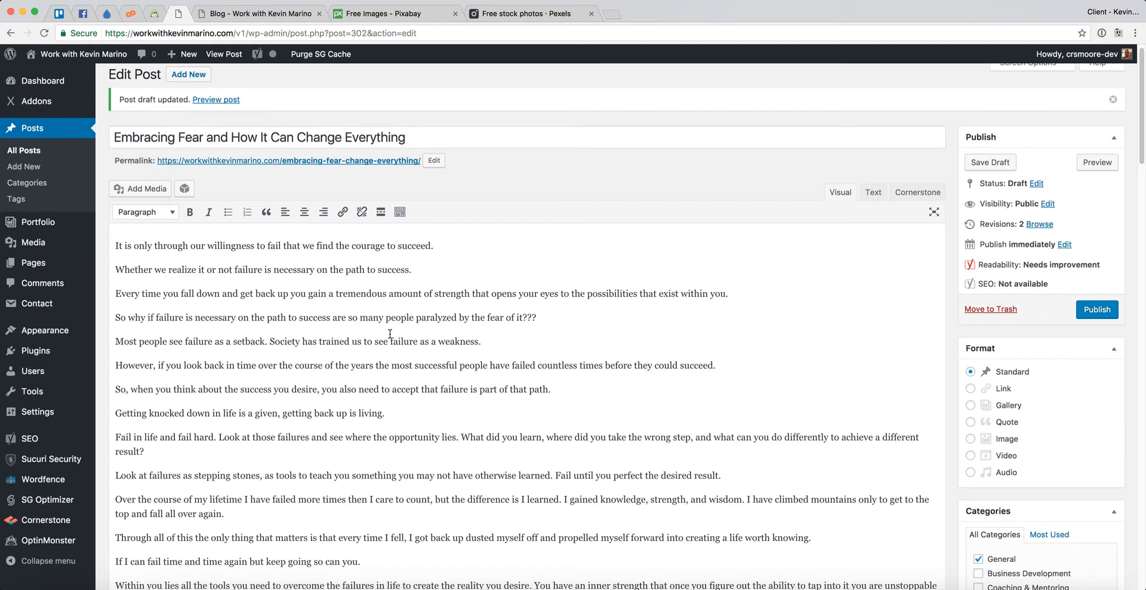
# Step: Look over the draft's text, examine the featured images on the live blog, and open the post "Turn Believing into Achieving"
pyautogui.scroll(-5, 388, 329)
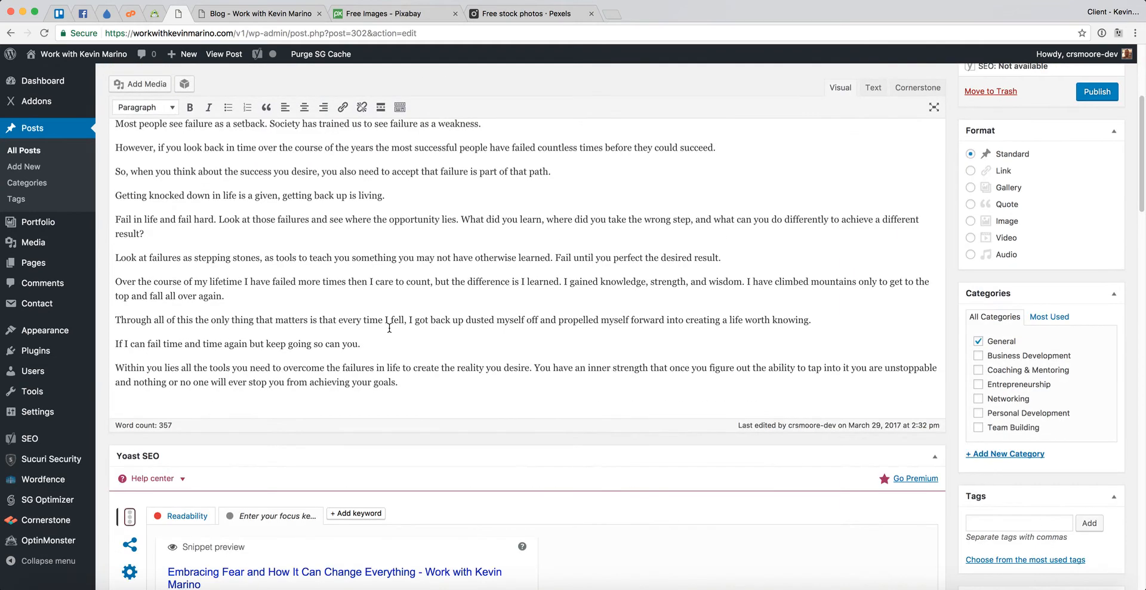
pyautogui.scroll(5, 951, 447)
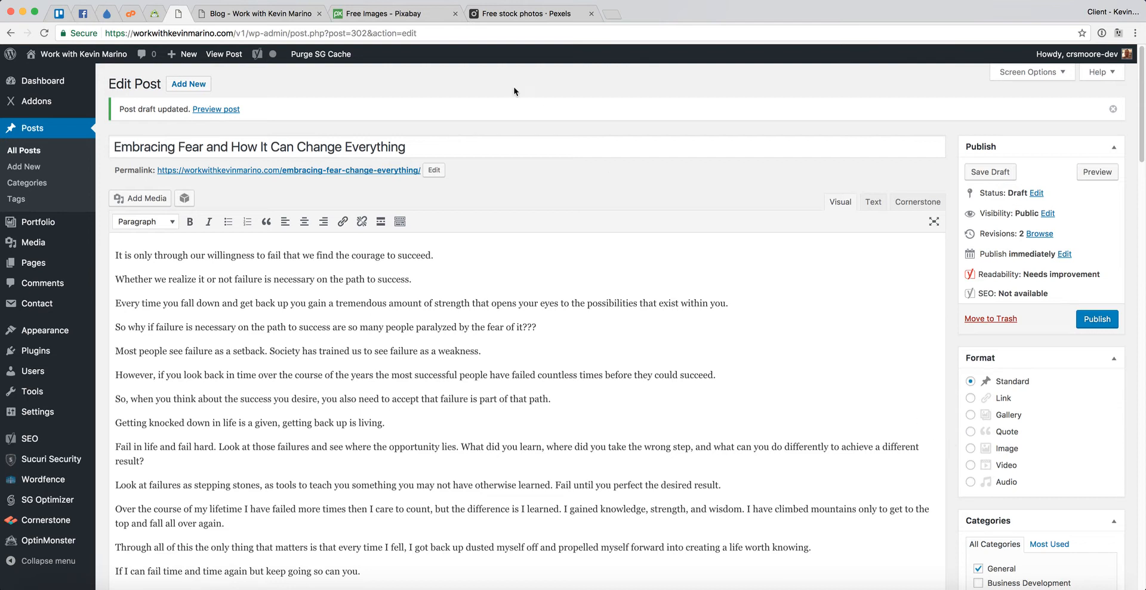
pyautogui.click(272, 12)
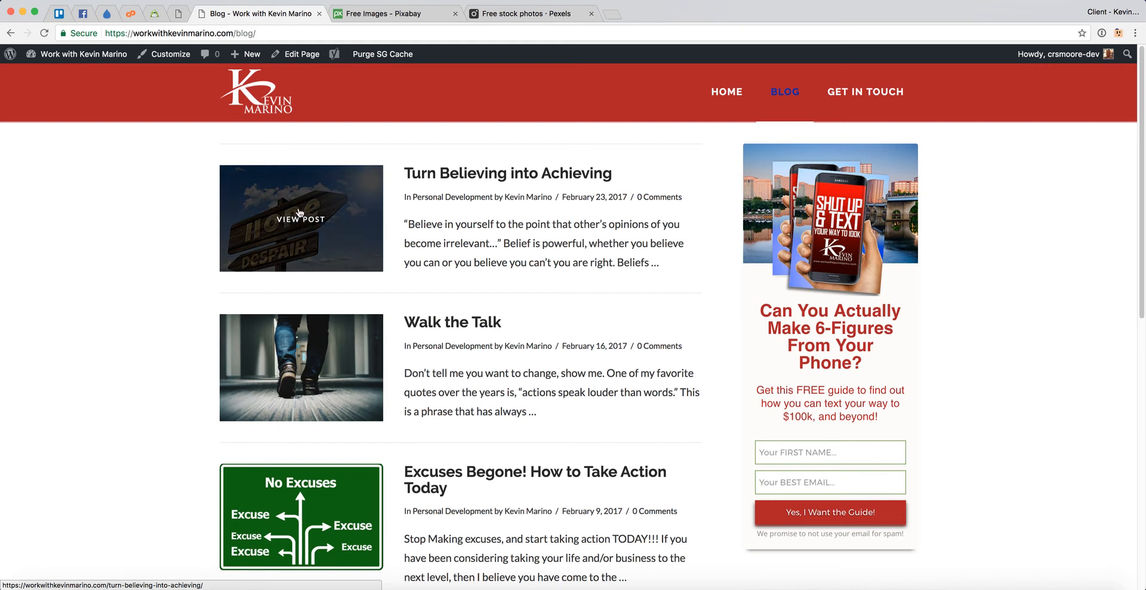
pyautogui.scroll(-2, 107, 361)
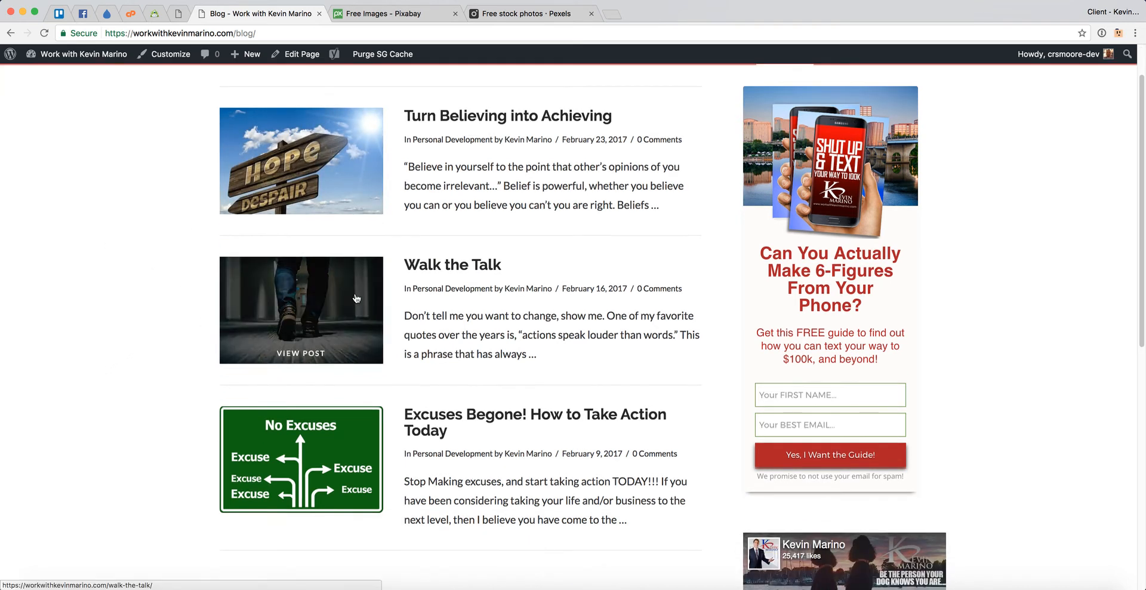
pyautogui.scroll(-1, 12, 376)
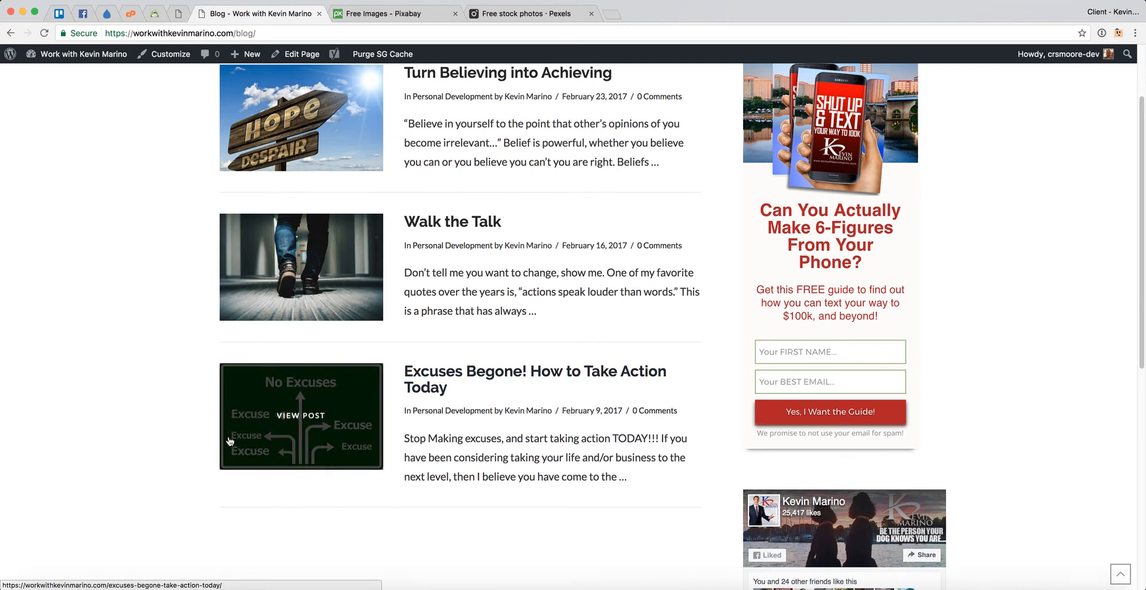
pyautogui.scroll(3, 300, 418)
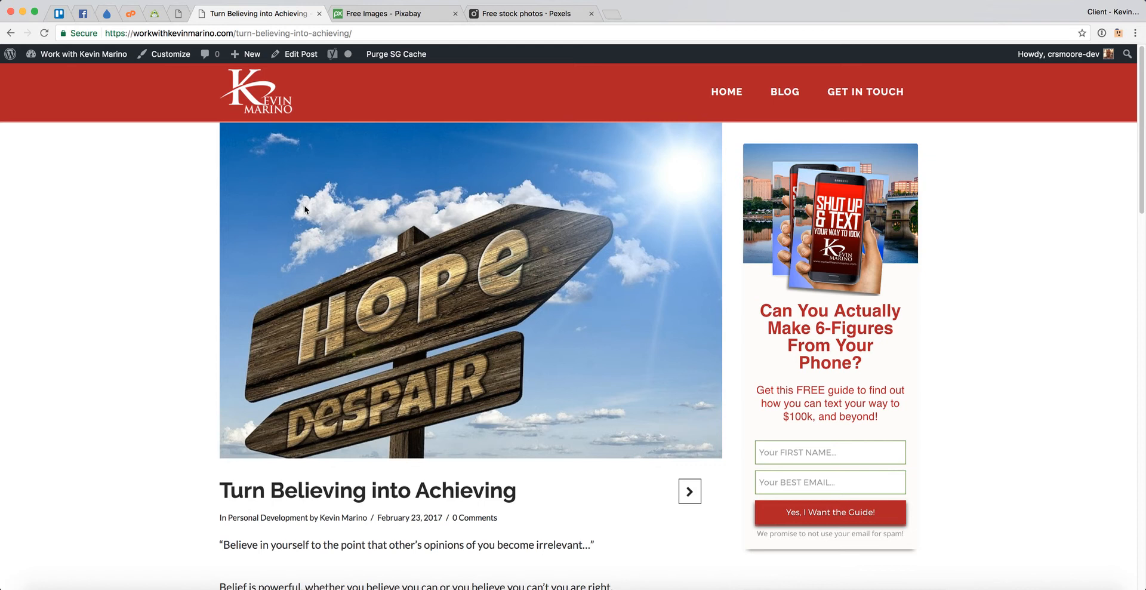
# Step: Visit the Pixabay and Pexels free stock photo sites and highlight each site's web address
pyautogui.click(389, 20)
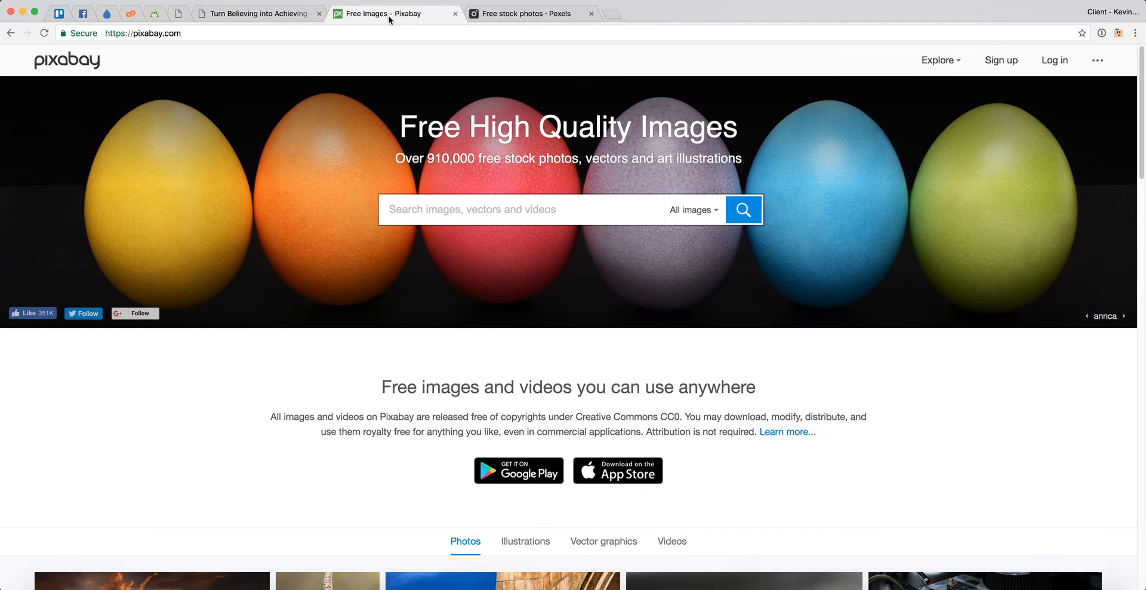
pyautogui.moveTo(133, 34); pyautogui.dragTo(155, 37)
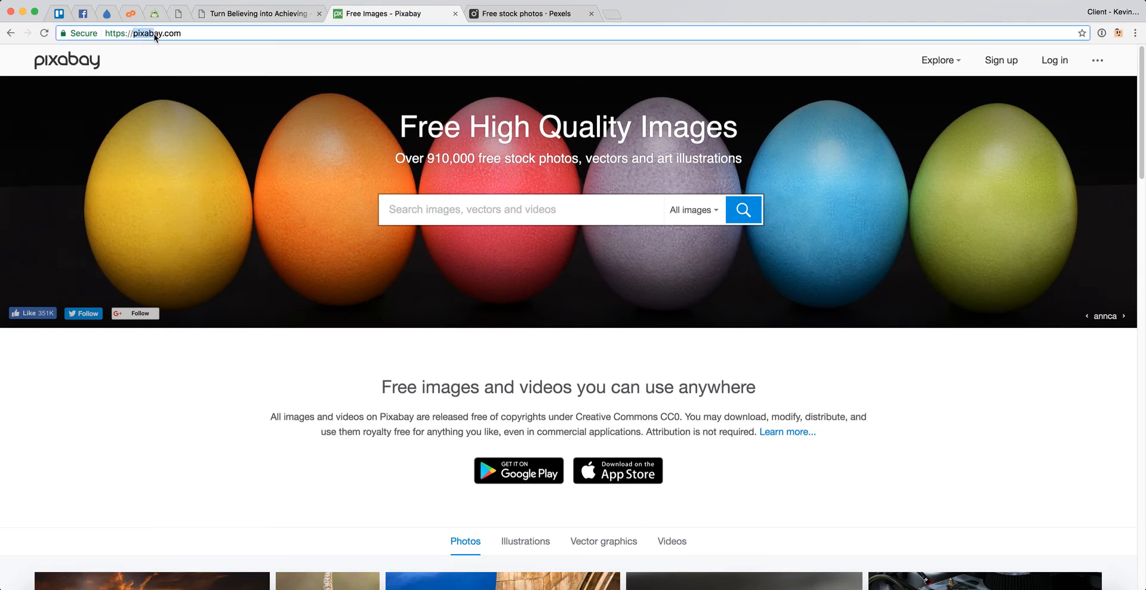
pyautogui.click(531, 14)
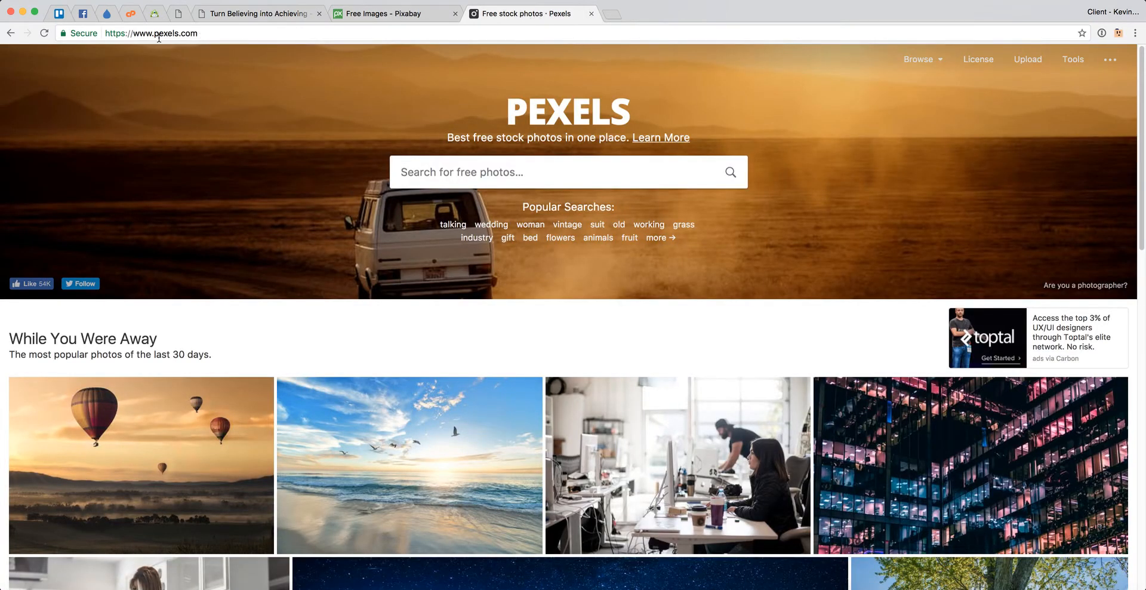
pyautogui.moveTo(155, 37); pyautogui.dragTo(251, 38)
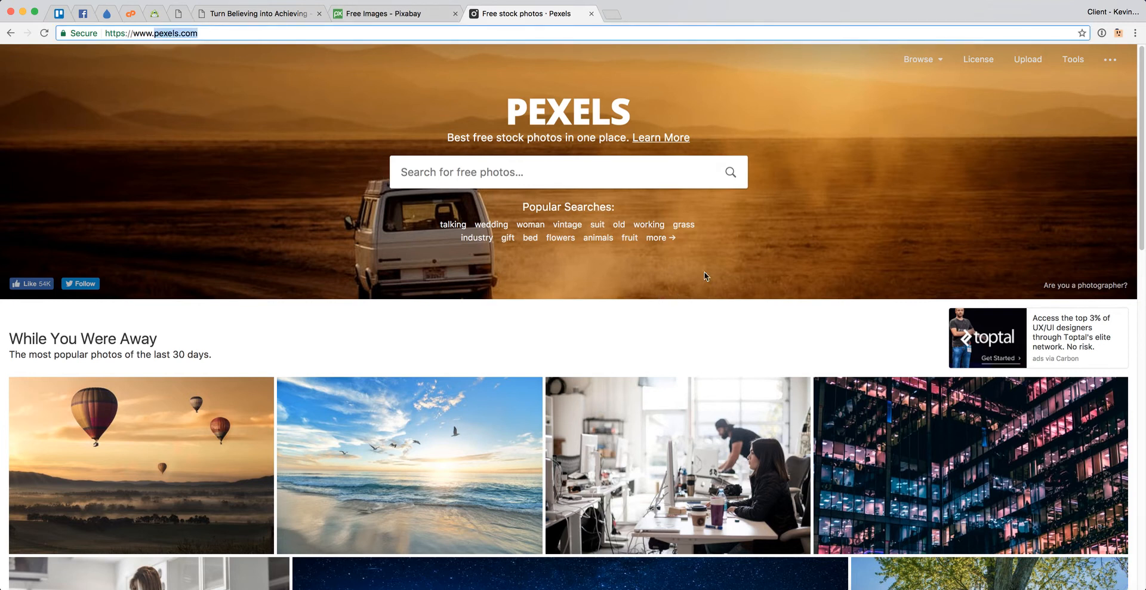
# Step: Open the office workers photo on Pexels and examine its download sizes, selecting the custom size option
pyautogui.click(671, 449)
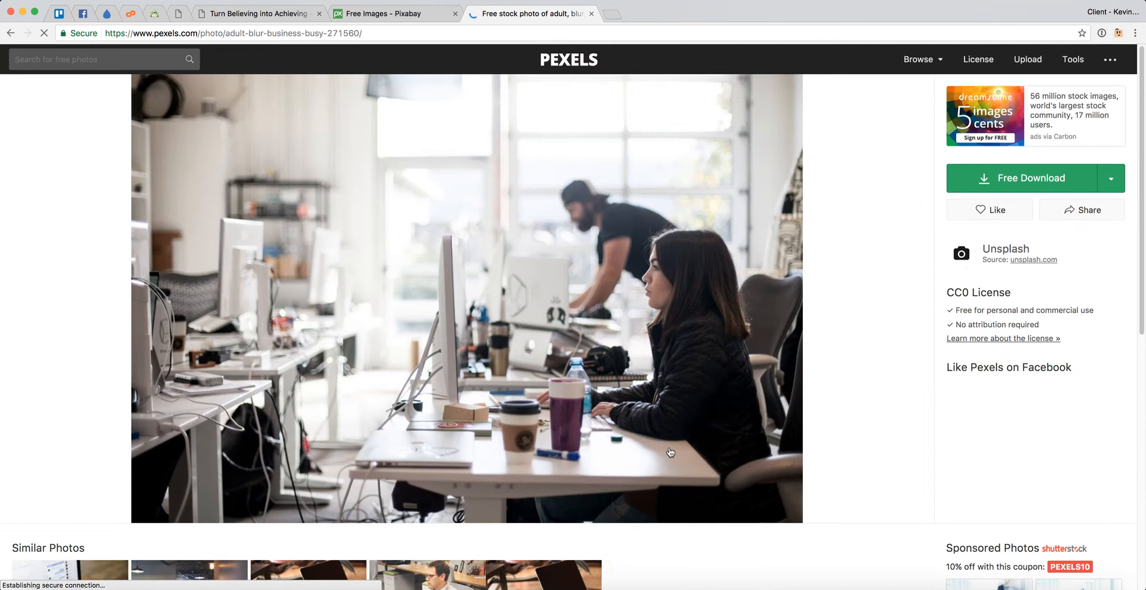
pyautogui.click(1114, 177)
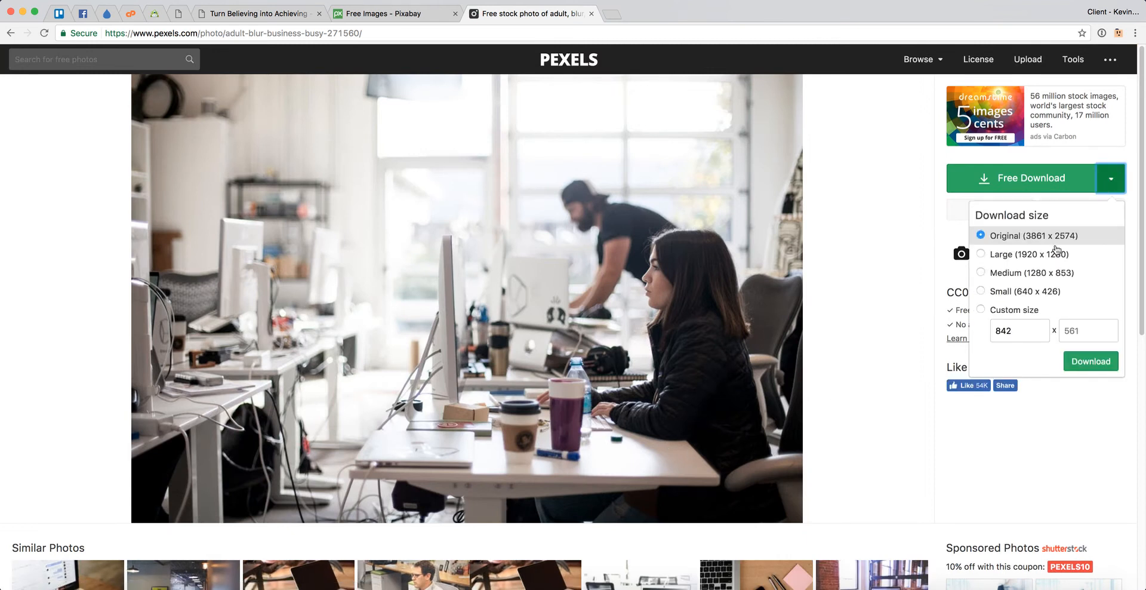
pyautogui.doubleClick(1039, 330)
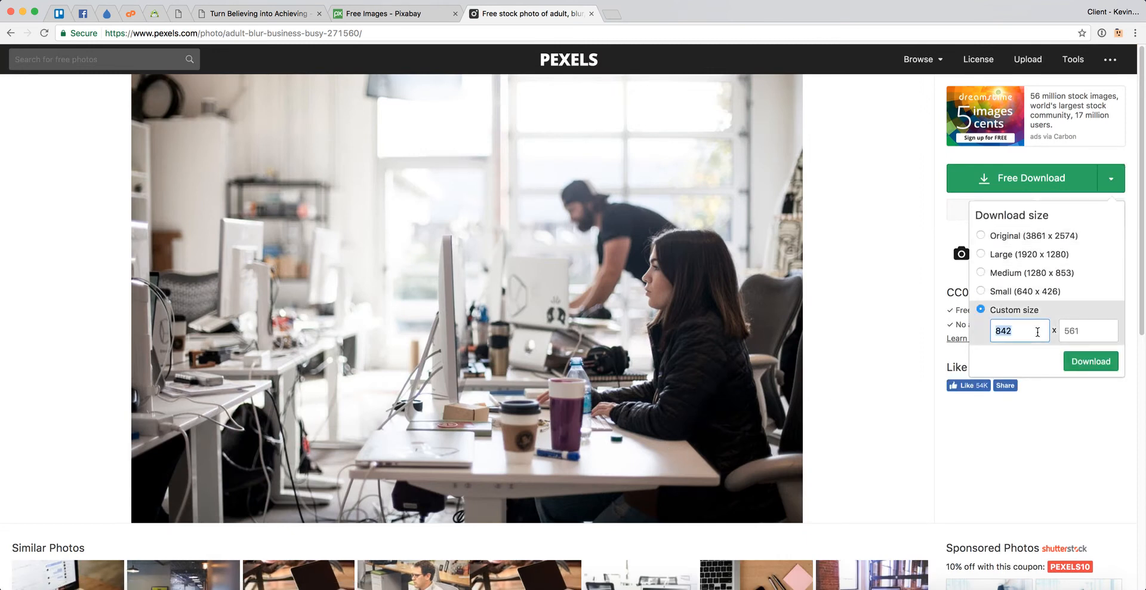
# Step: Inspect the featured image of the "Turn Believing into Achieving" post to check its pixel dimensions
pyautogui.click(257, 13)
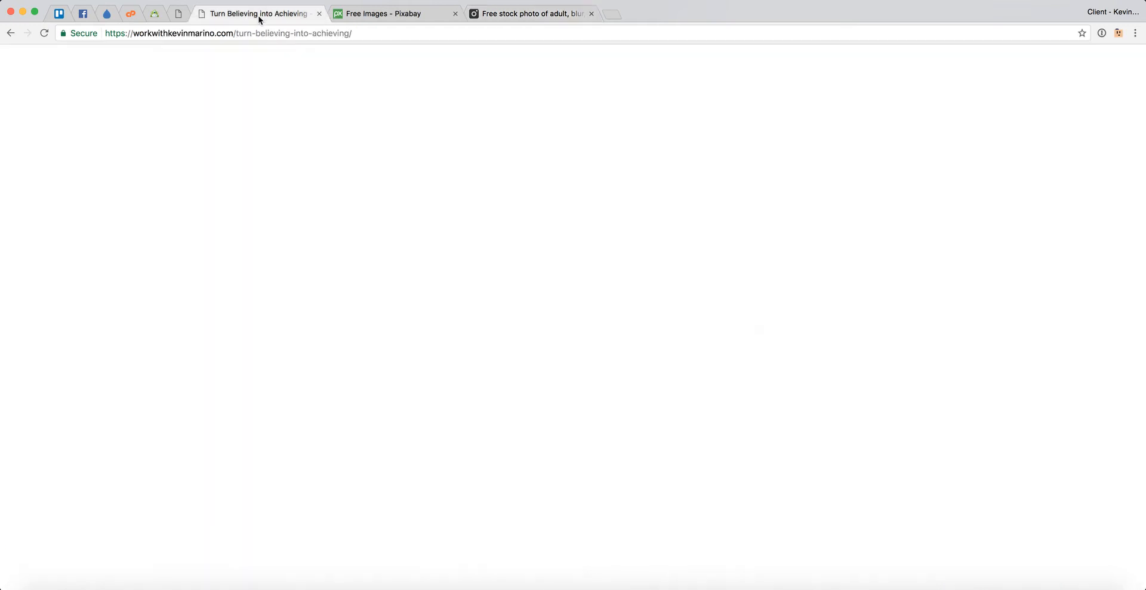
pyautogui.rightClick(465, 255)
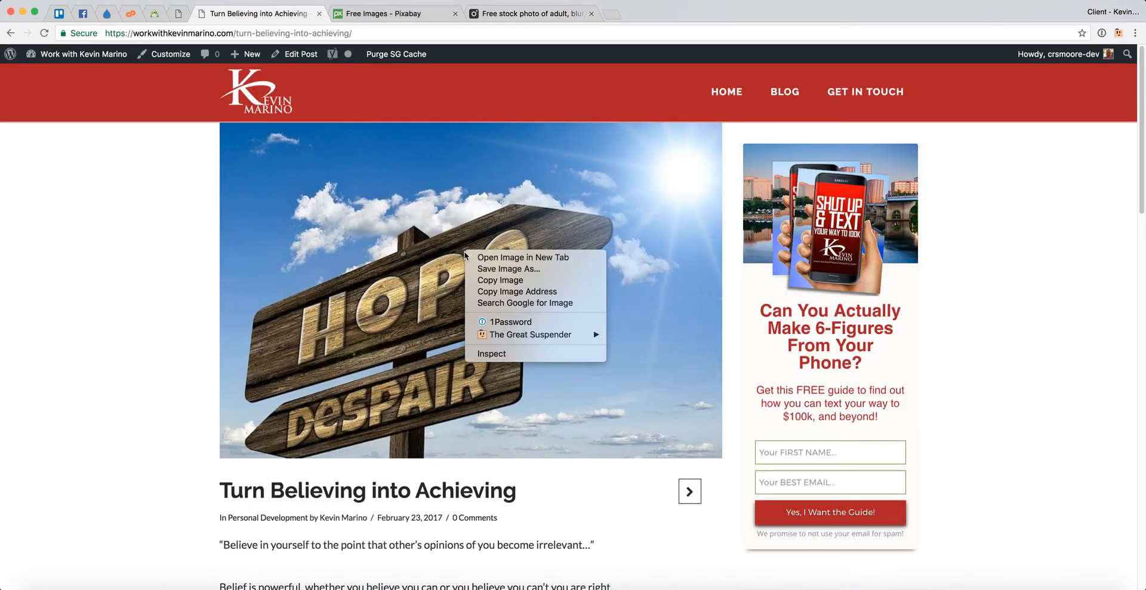
pyautogui.click(517, 358)
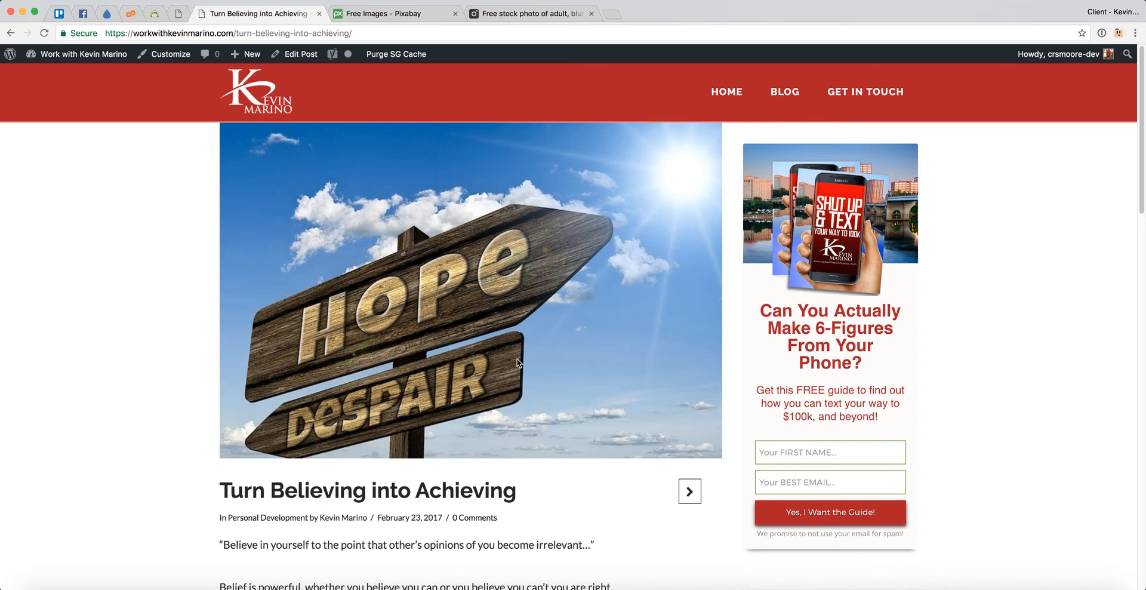
pyautogui.rightClick(445, 234)
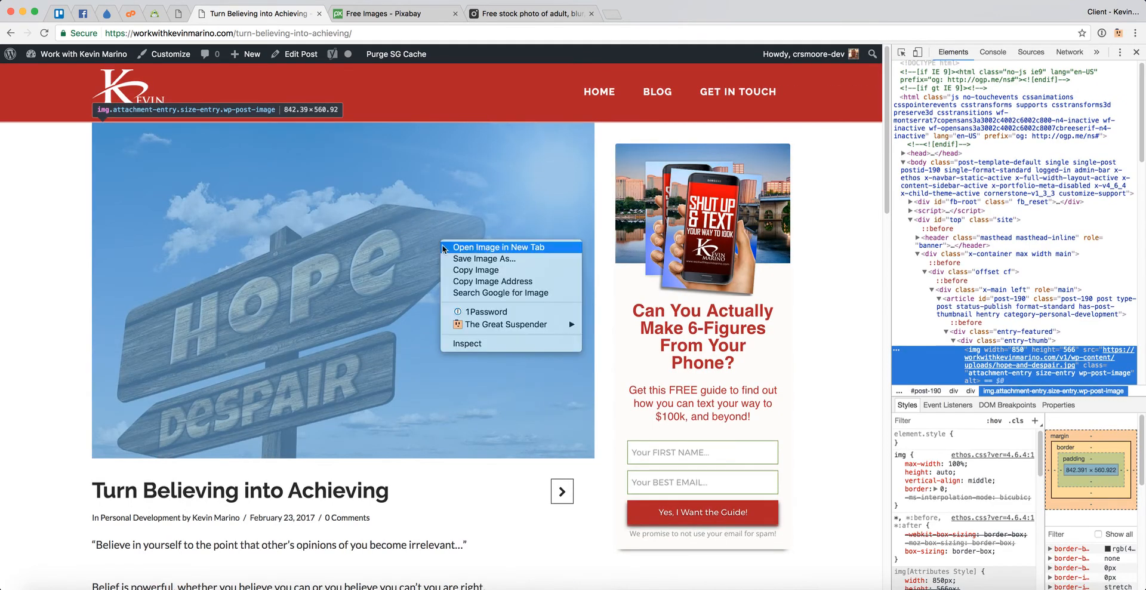
pyautogui.click(475, 341)
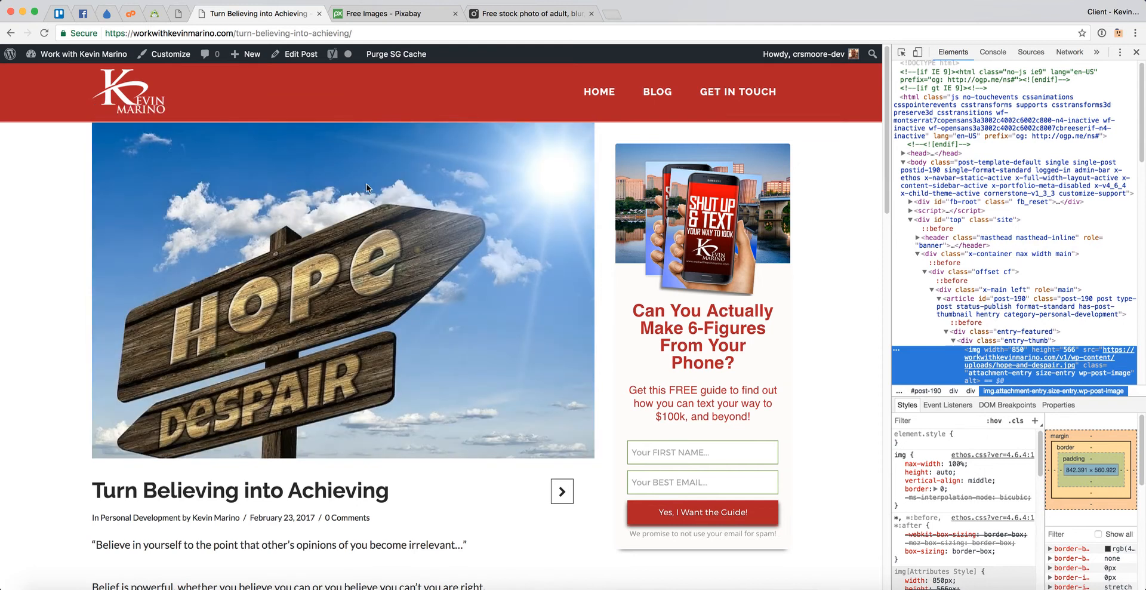
pyautogui.rightClick(495, 231)
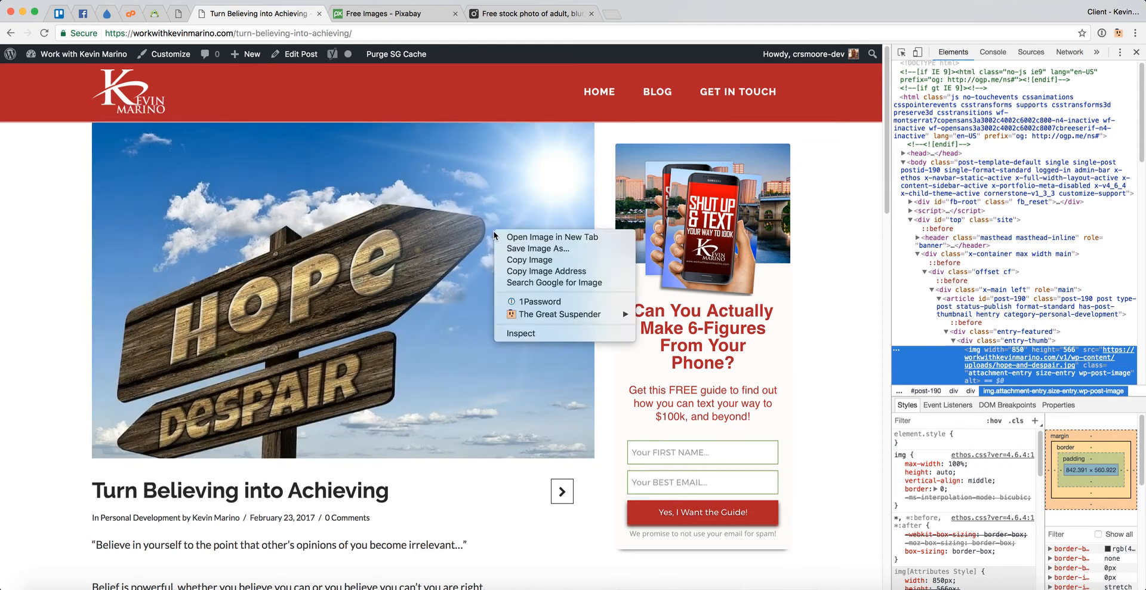
pyautogui.click(556, 336)
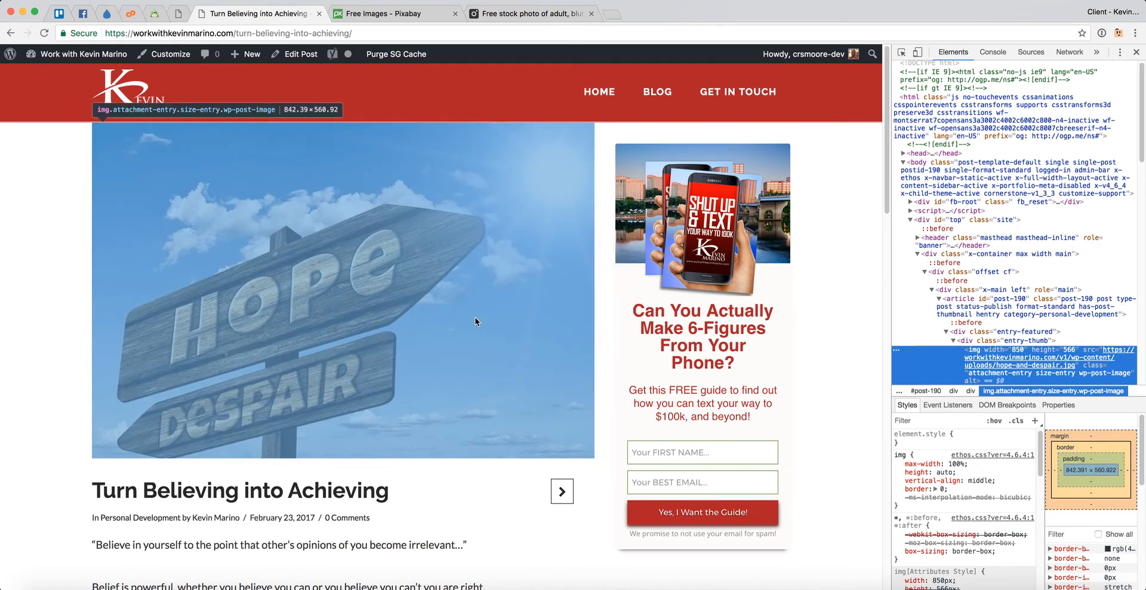
pyautogui.moveTo(993, 361)
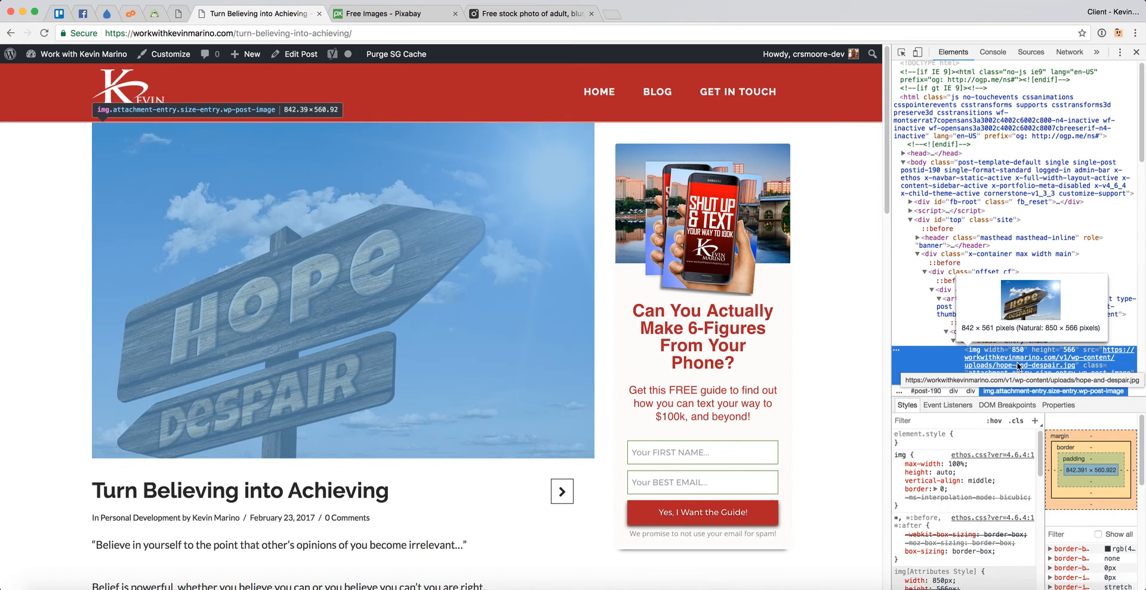
# Step: Return to the office photo on Pexels and select the original size (3861 x 2574) among its download sizes
pyautogui.click(499, 19)
pyautogui.click(1110, 179)
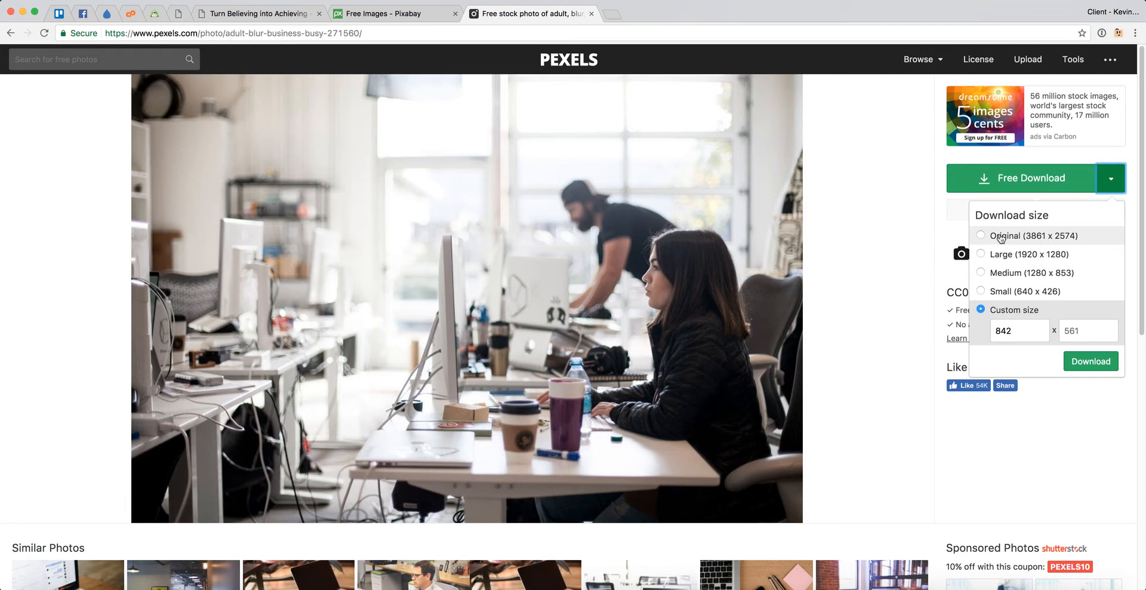
pyautogui.click(1045, 236)
# Step: Go back to the site's blog listing and return to the draft post about embracing fear
pyautogui.click(252, 13)
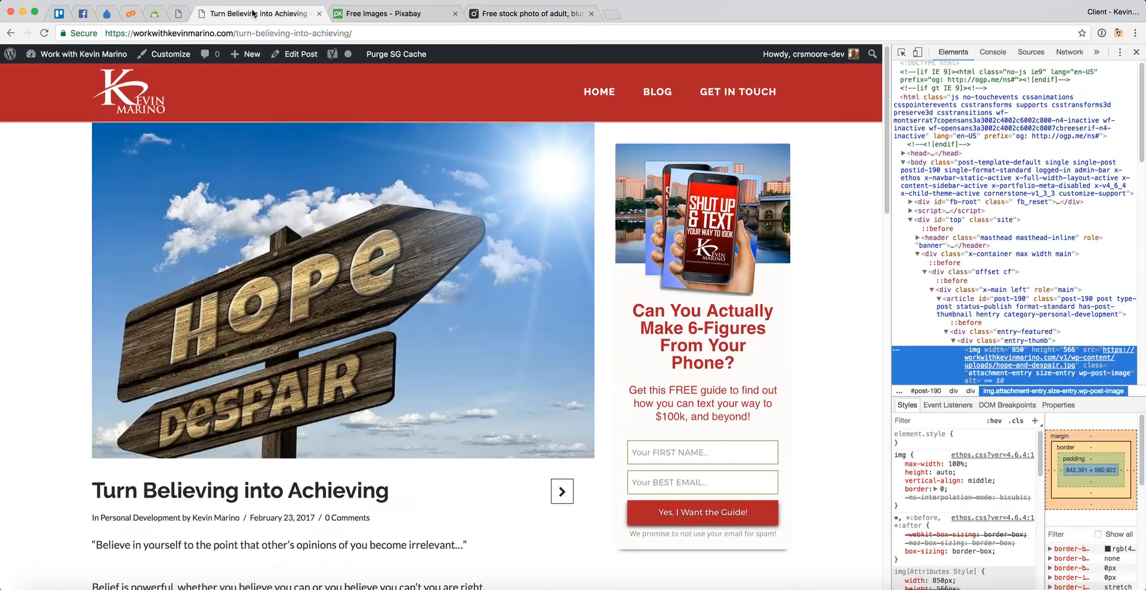
pyautogui.click(657, 91)
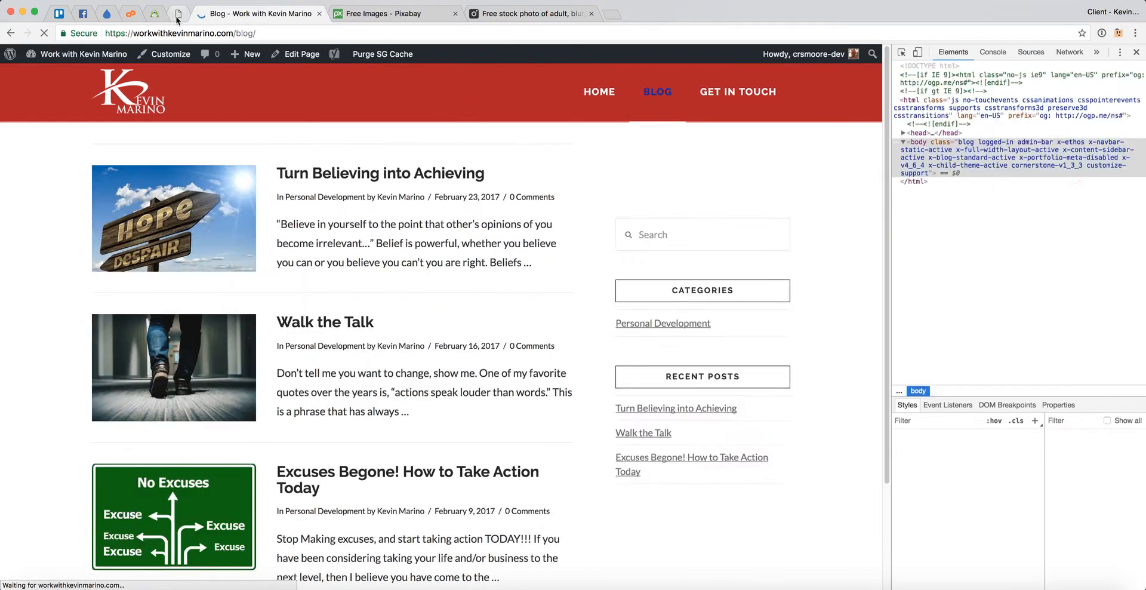
pyautogui.click(178, 15)
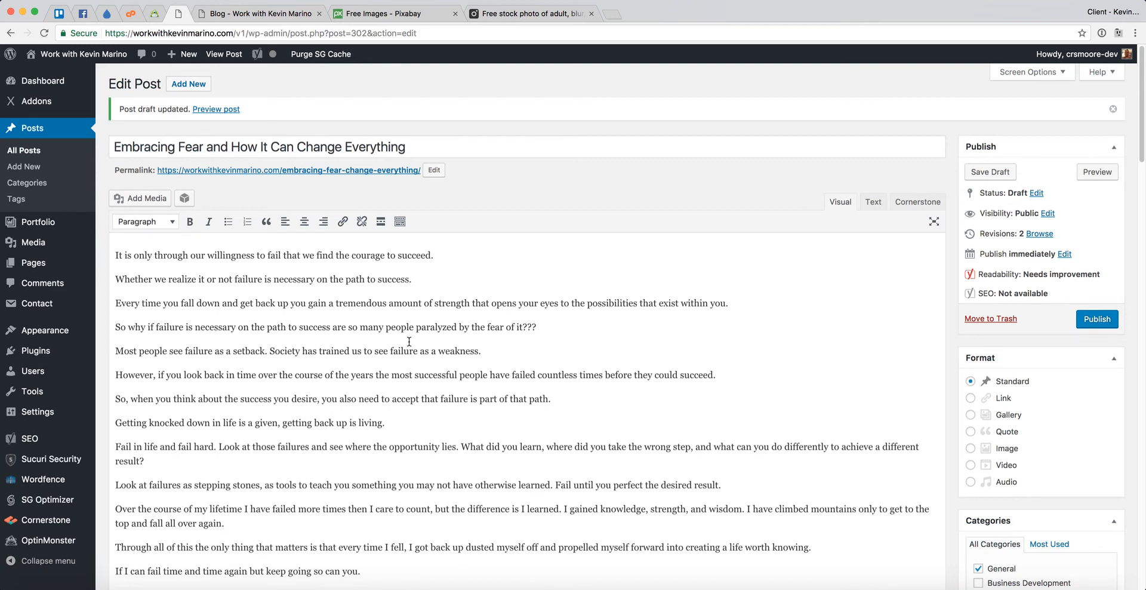
# Step: Search Pixabay for "brave" images and open the photo of feet dangling high above city buildings
pyautogui.click(435, 17)
pyautogui.click(428, 208)
pyautogui.write('brave')
pyautogui.press('Return')
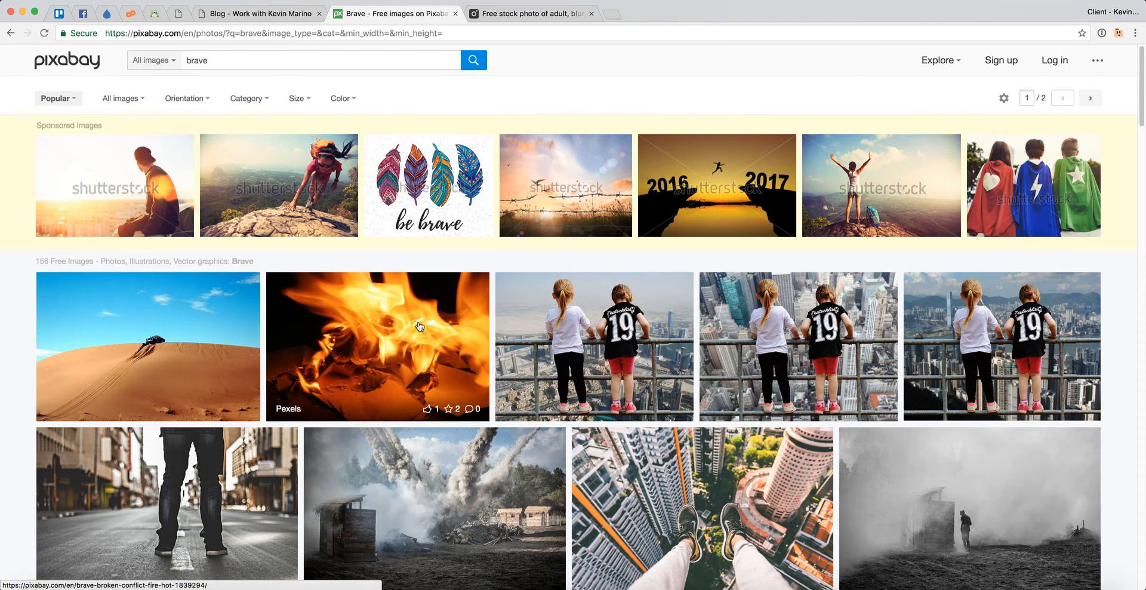
pyautogui.scroll(-1, 420, 330)
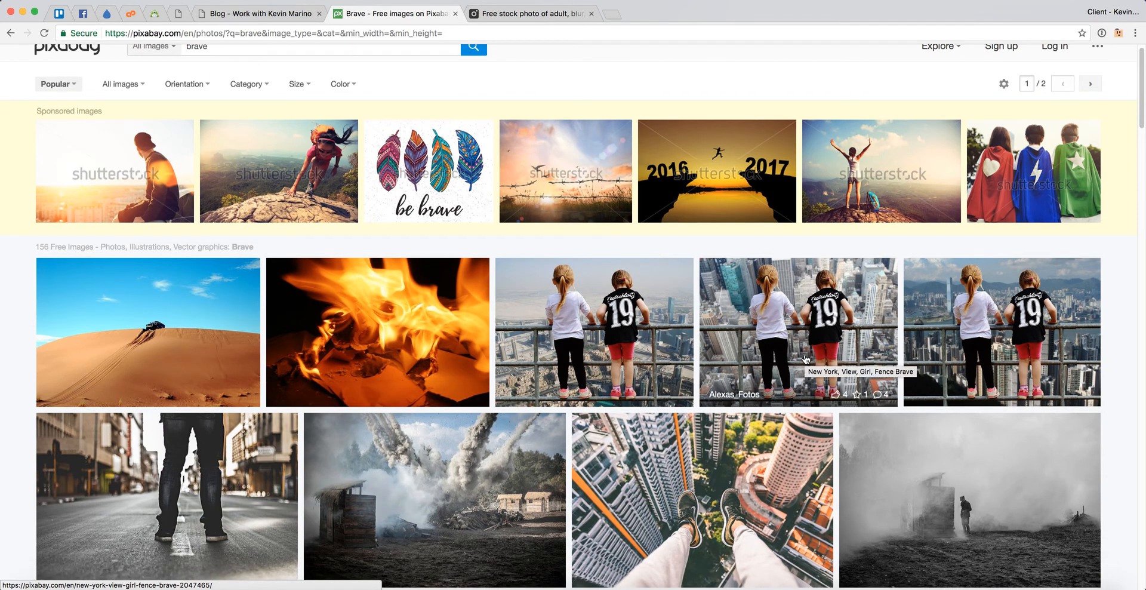
pyautogui.scroll(-2, 806, 358)
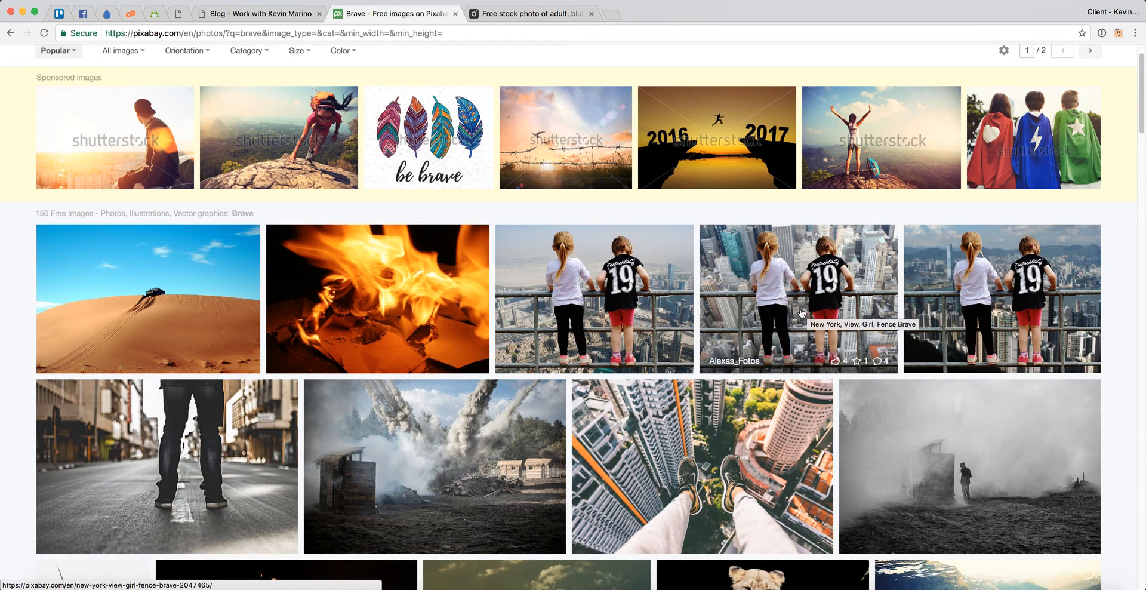
pyautogui.scroll(-3, 722, 406)
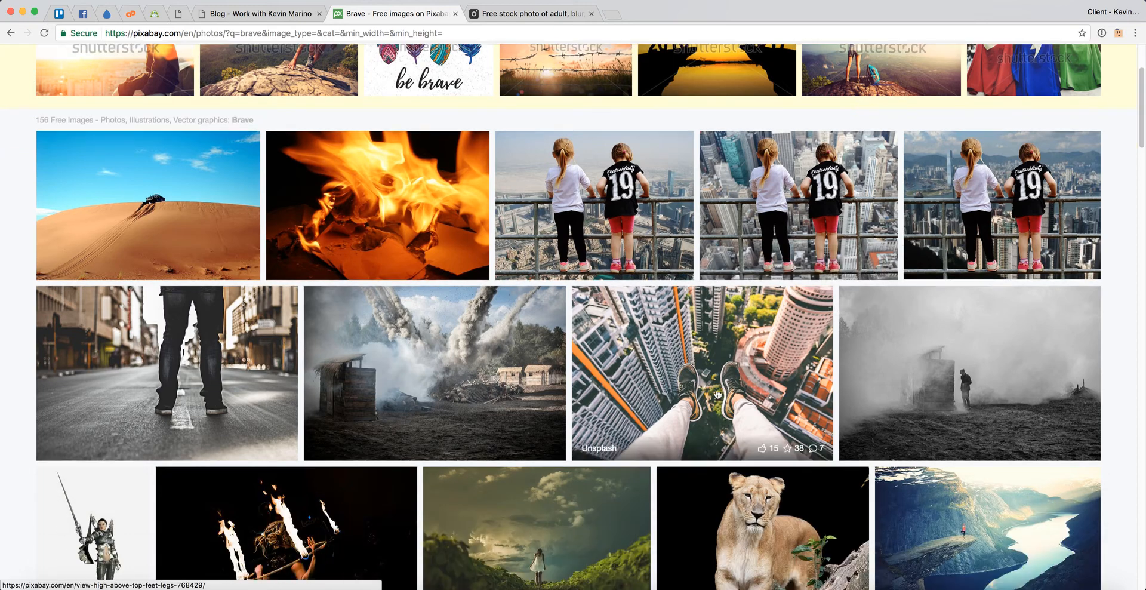
pyautogui.scroll(-3, 728, 410)
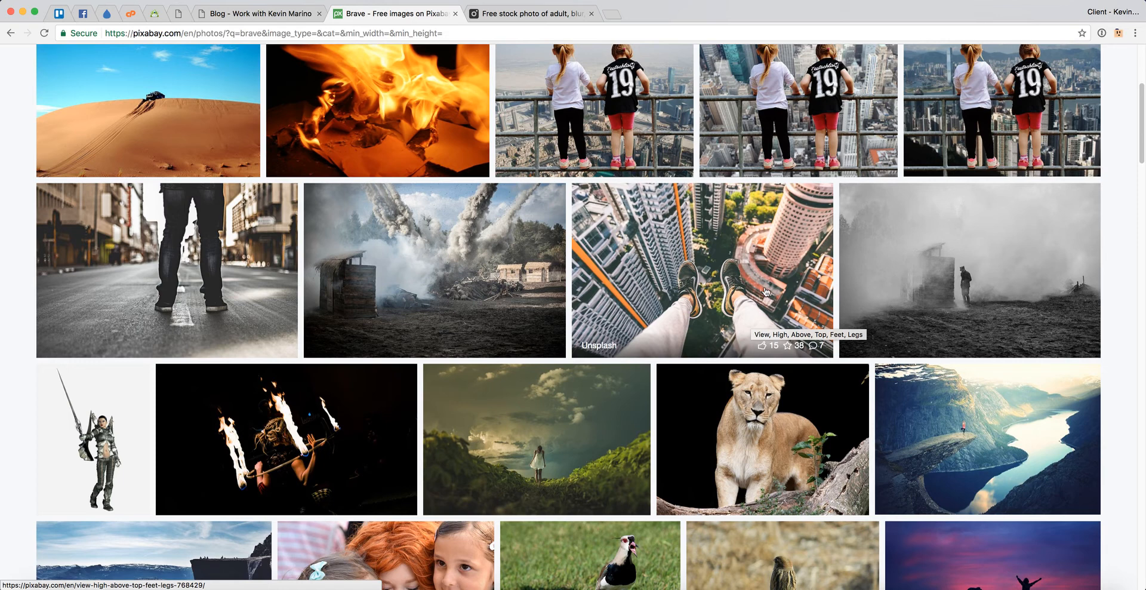
pyautogui.click(748, 299)
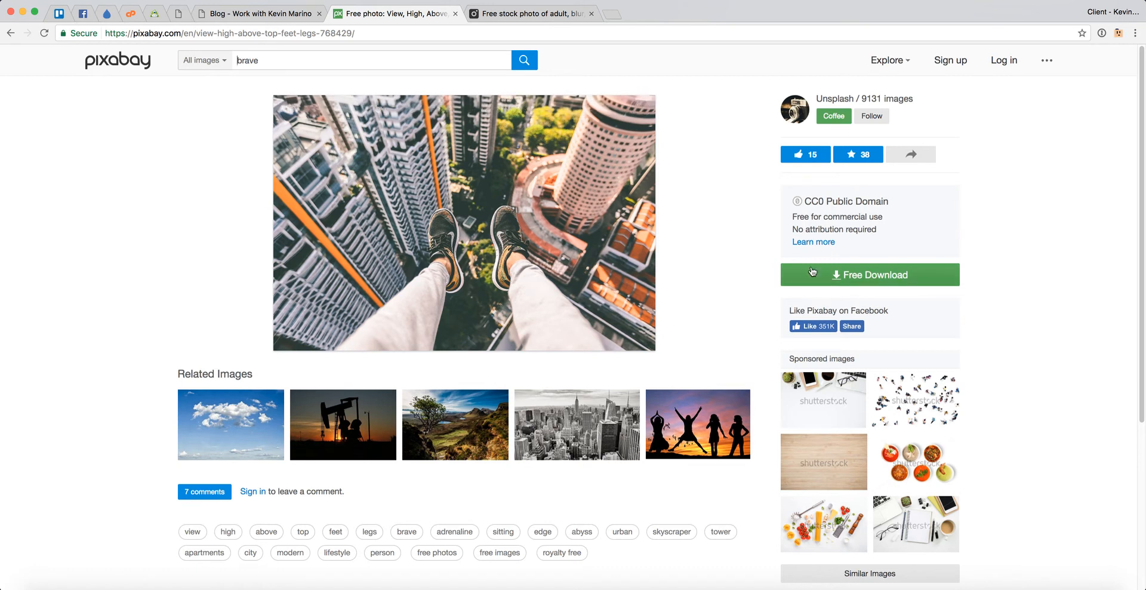
# Step: Search Pexels for "brave" and open the photo of feet dangling high above city buildings
pyautogui.click(514, 15)
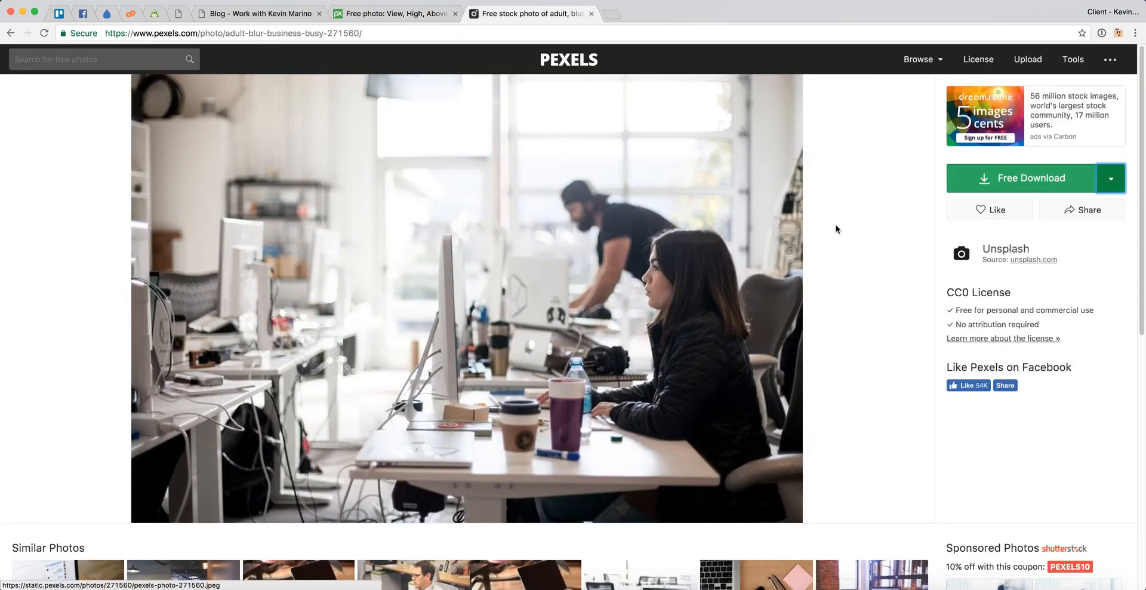
pyautogui.click(126, 64)
pyautogui.write('brave')
pyautogui.press('Return')
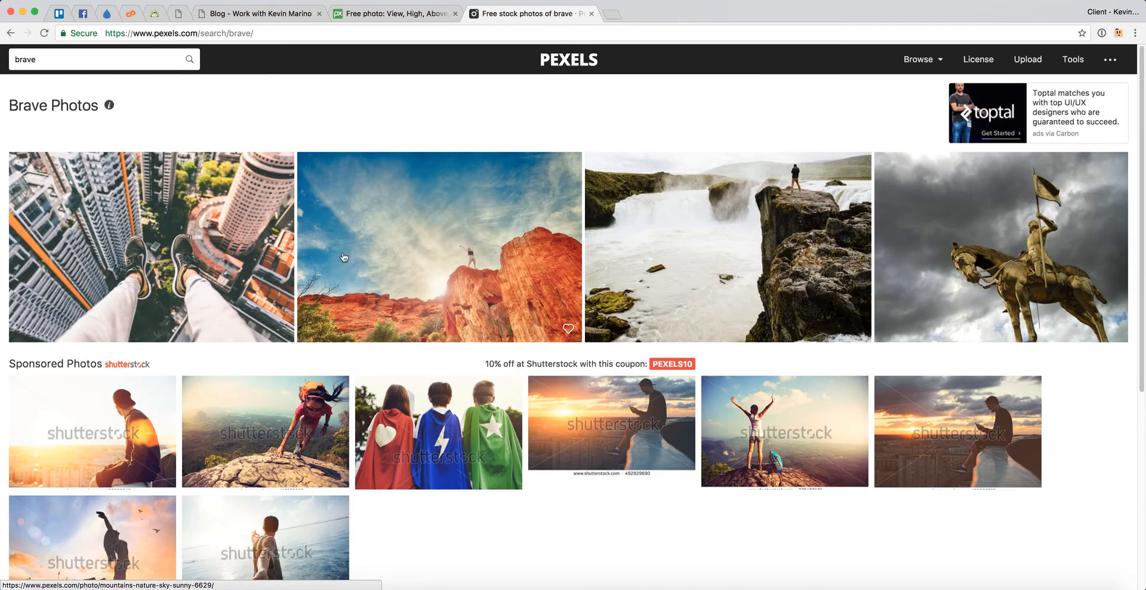
pyautogui.click(212, 261)
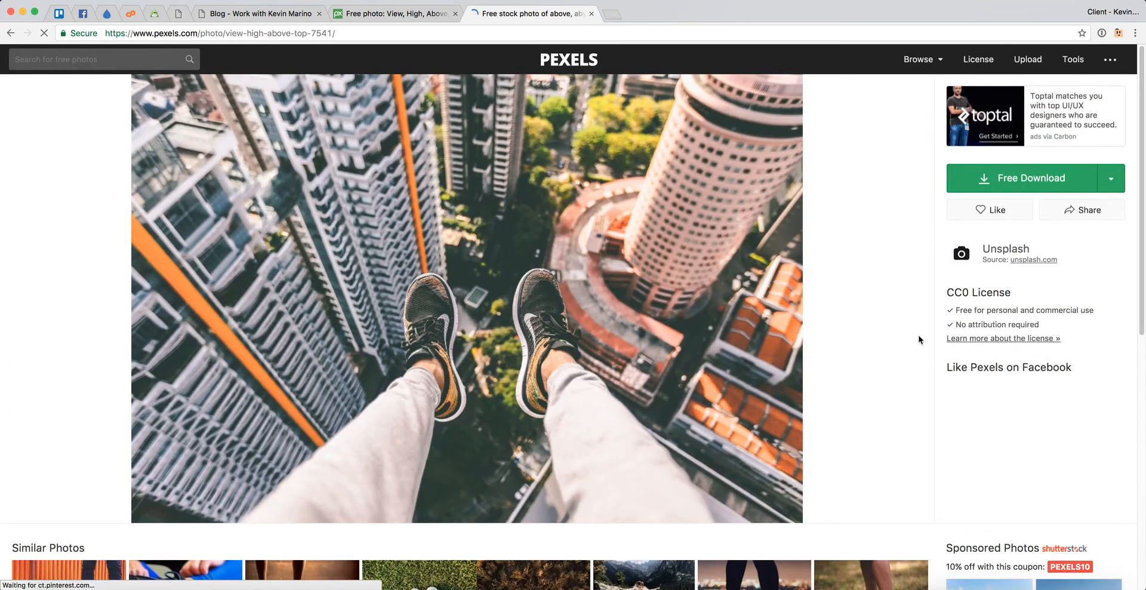
# Step: Download the photo of feet above the city from Pexels at a custom width of 850 pixels and close its page
pyautogui.click(1111, 178)
pyautogui.click(1018, 331)
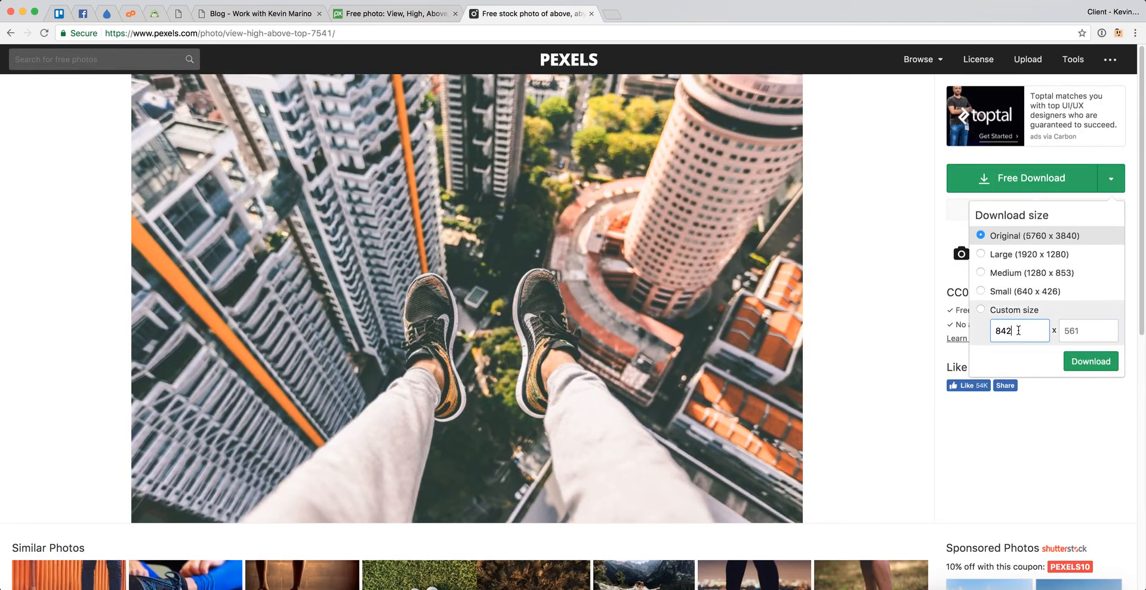
pyautogui.doubleClick(1019, 331)
pyautogui.write('850')
pyautogui.click(1091, 361)
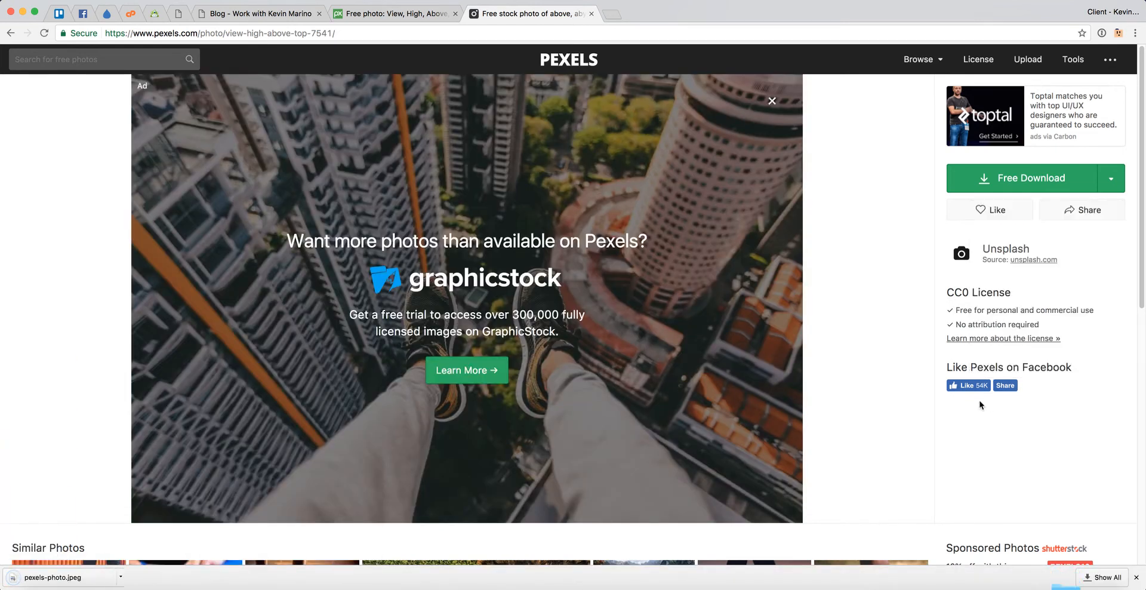
pyautogui.click(593, 13)
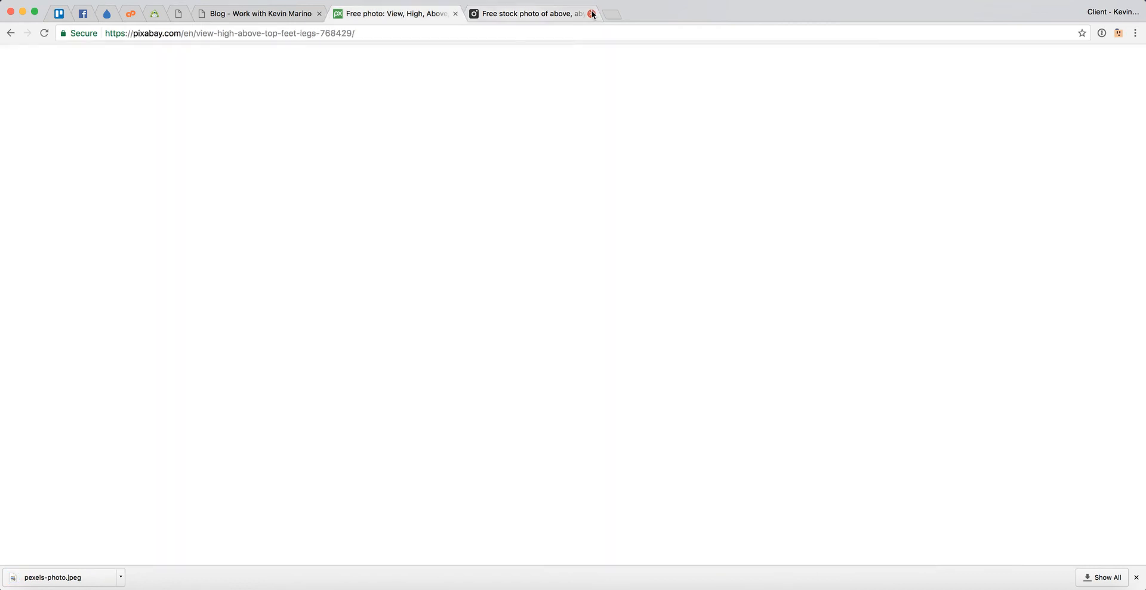
# Step: Return to the site's blog listing and close the developer tools and the downloads bar
pyautogui.click(271, 16)
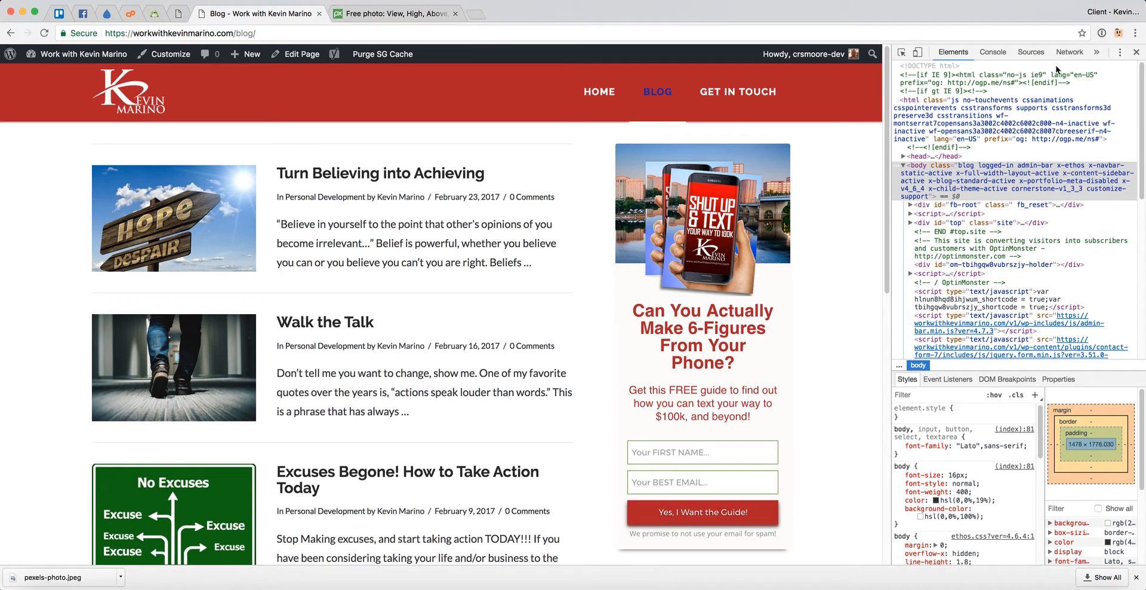
pyautogui.click(1137, 52)
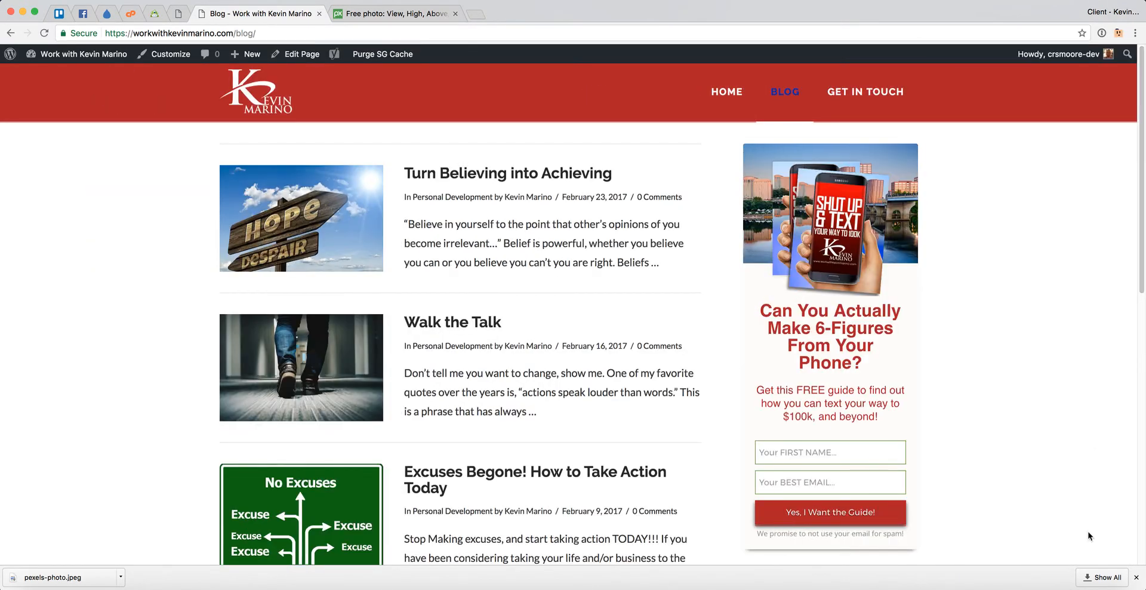
pyautogui.click(1136, 577)
# Step: Put the downloaded pexels-photo.jpeg on the desktop, view it in Preview and close it
pyautogui.click(1066, 588)
pyautogui.moveTo(1070, 558); pyautogui.dragTo(1145, 529)
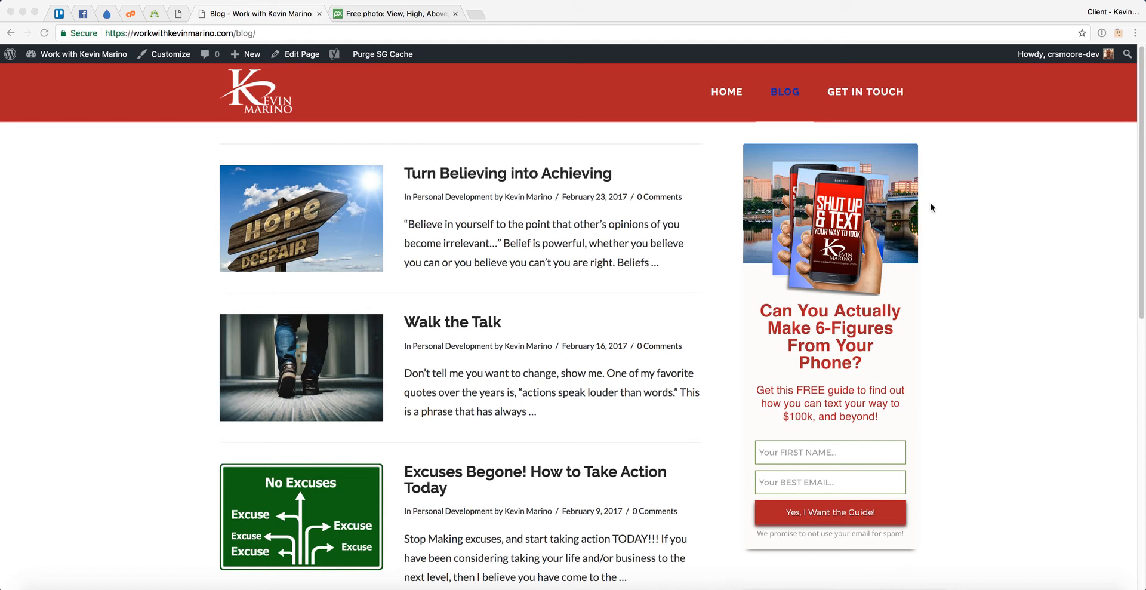
pyautogui.moveTo(1145, 90); pyautogui.dragTo(476, 99)
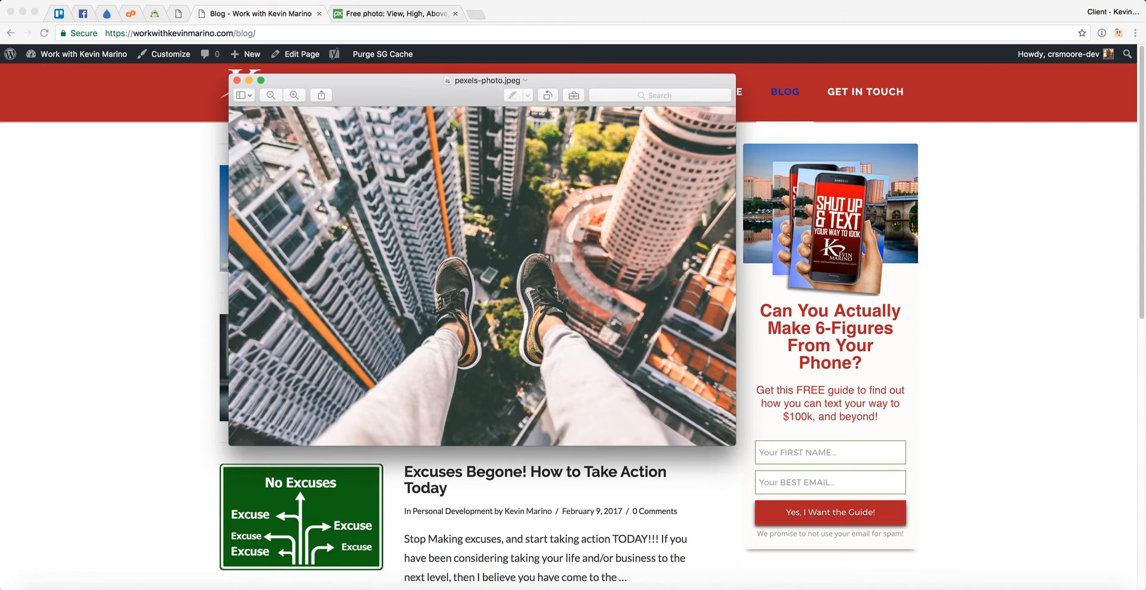
pyautogui.press('super+w')
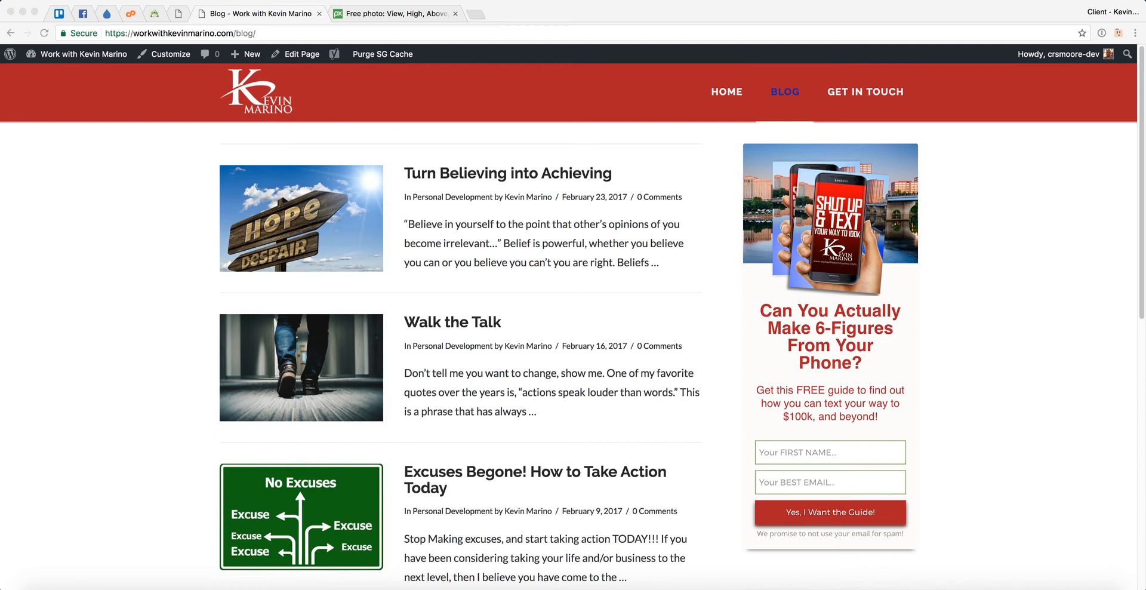
# Step: Reveal the desktop and move pexels-photo.jpeg to an open area of it
pyautogui.click(1066, 246)
pyautogui.moveTo(960, 9)
pyautogui.mouseDown()
pyautogui.moveTo(595, 5)
pyautogui.moveTo(960, 1)
pyautogui.mouseUp()
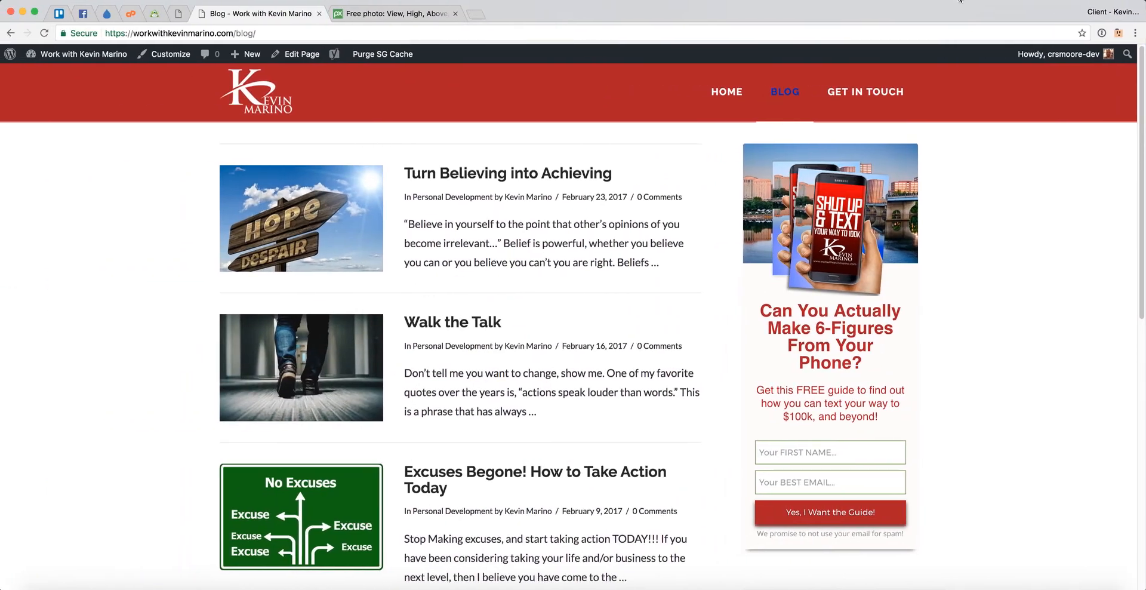
pyautogui.moveTo(848, 220); pyautogui.dragTo(390, 165)
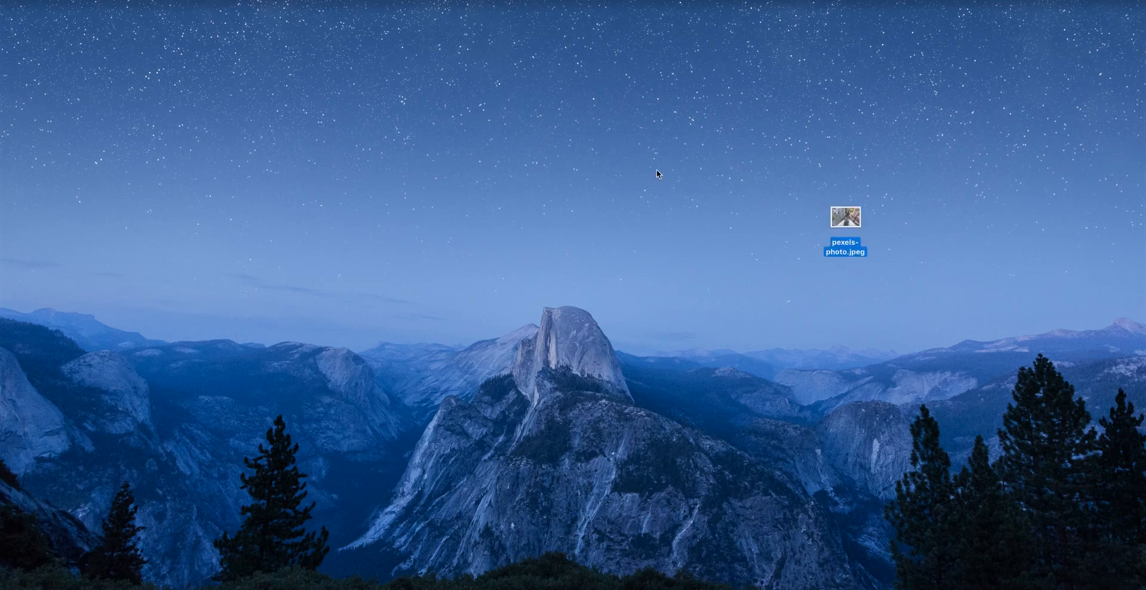
pyautogui.click(440, 174)
# Step: Rename the desktop photo file as feet-hanging-building-embrace-fear-change.jpeg
pyautogui.click(403, 146)
pyautogui.press('Return')
pyautogui.write('feet-')
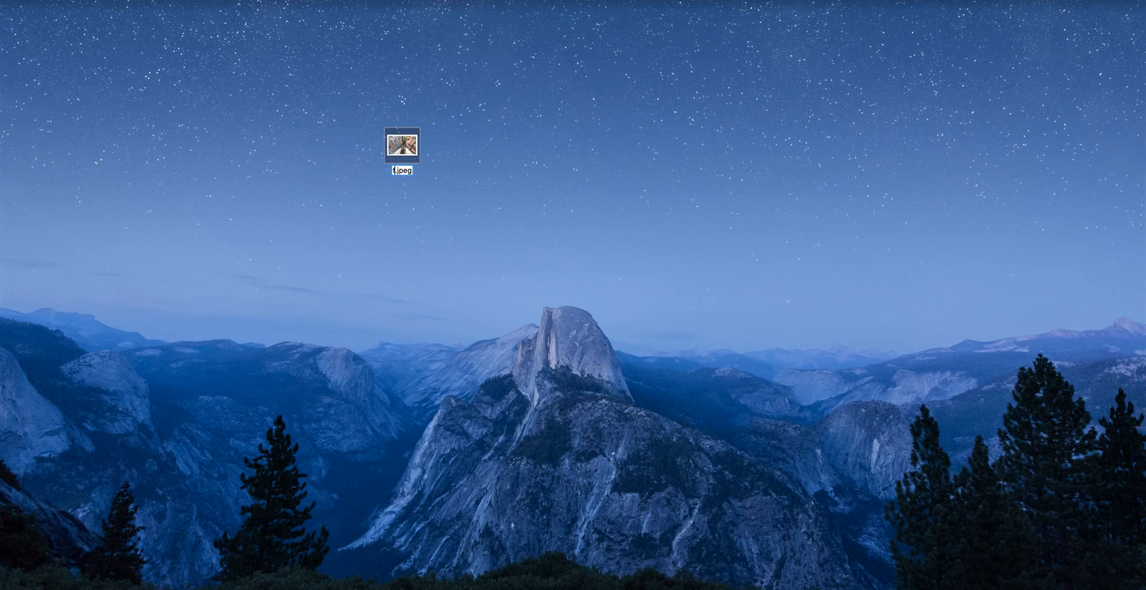
pyautogui.write('ging-building-')
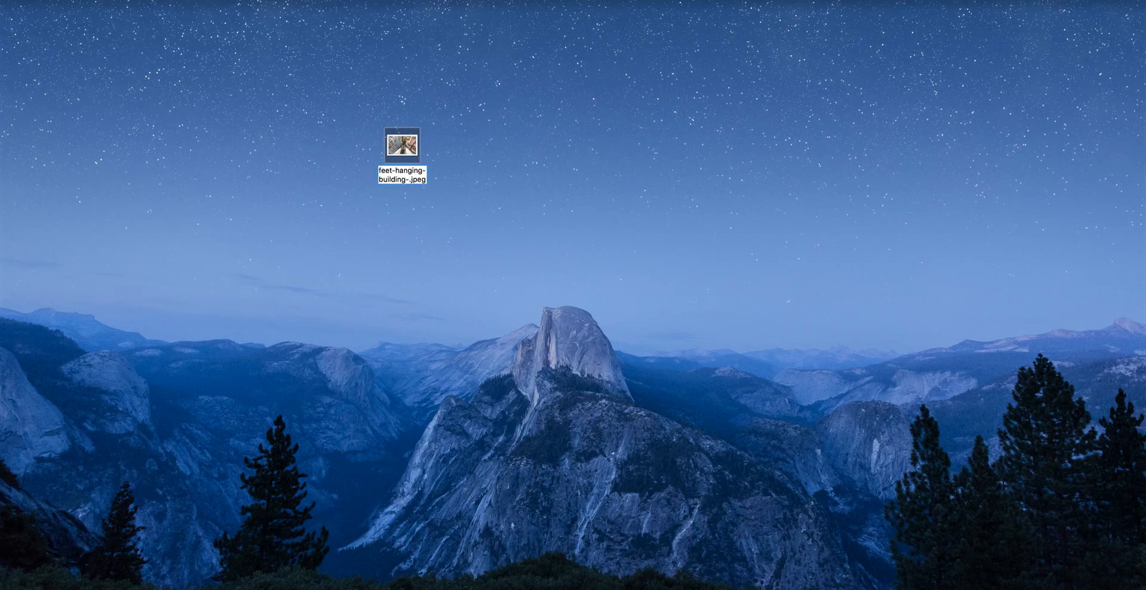
pyautogui.write('embrace-fea')
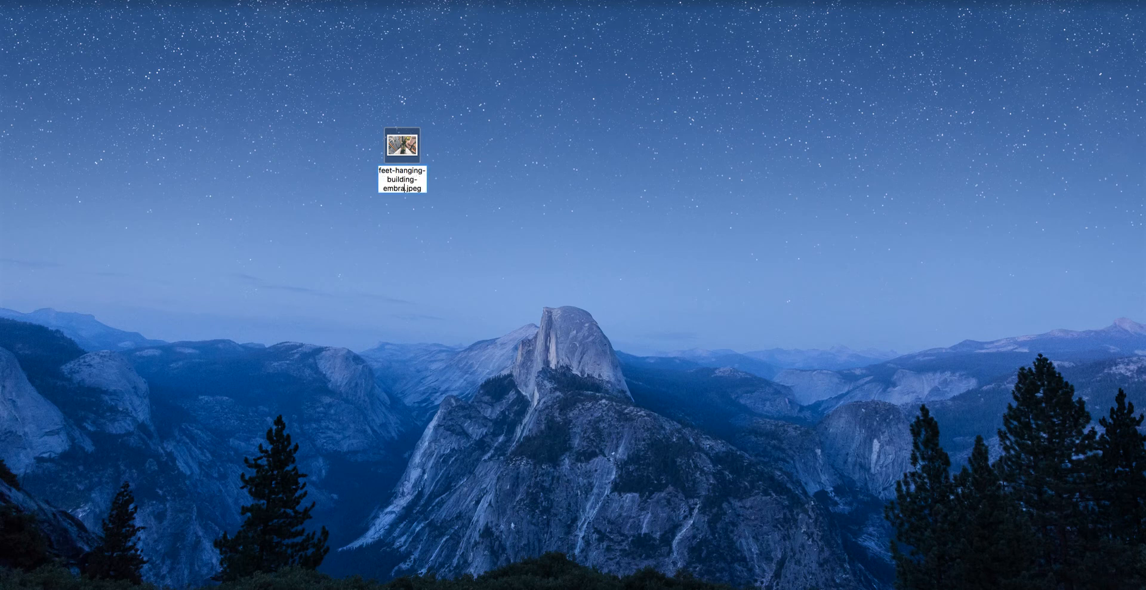
pyautogui.write('r')
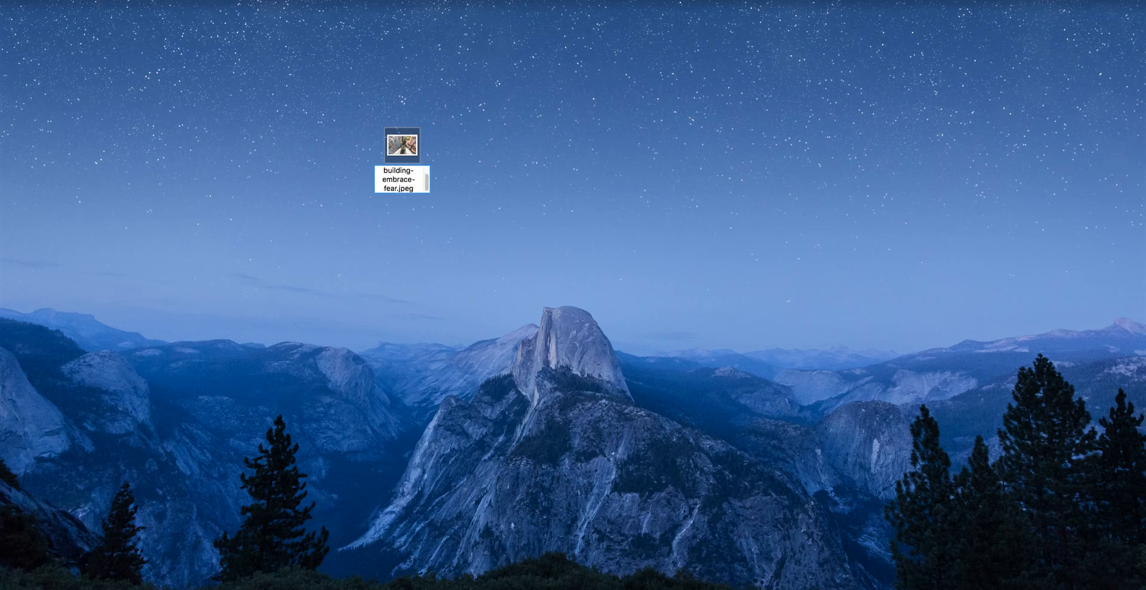
pyautogui.write('-change')
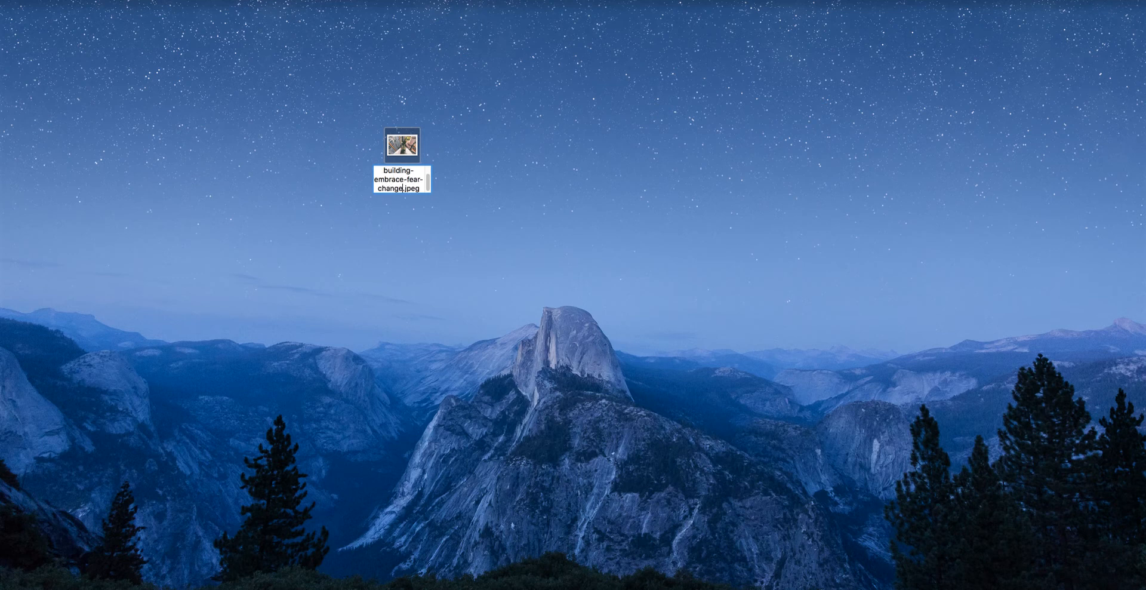
pyautogui.press('Up')
pyautogui.press('Up')
pyautogui.press('Up')
pyautogui.press('Return')
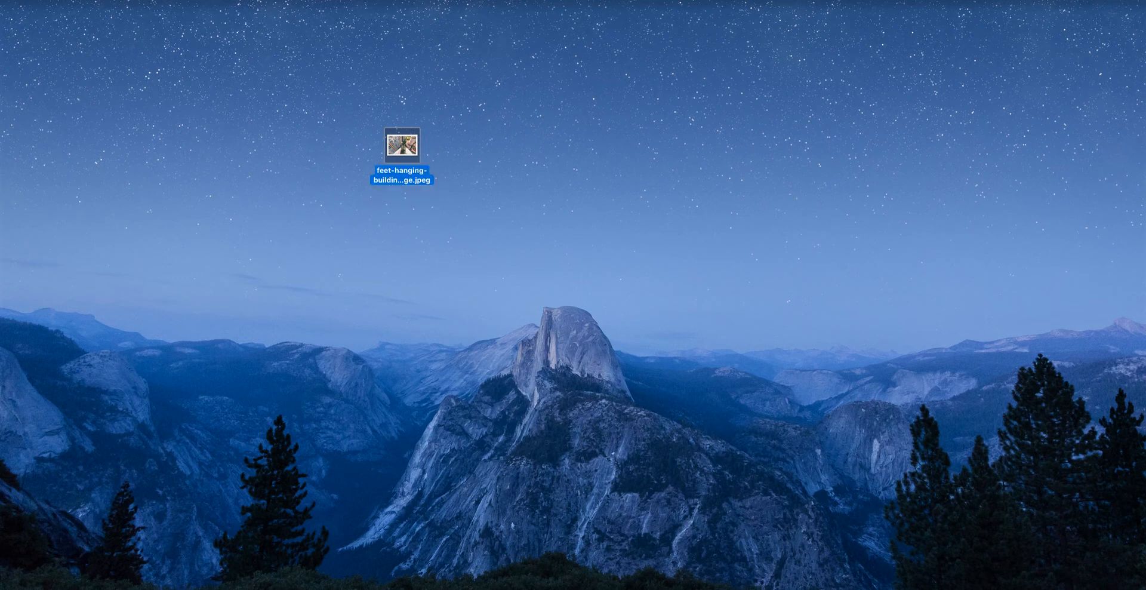
pyautogui.click(529, 259)
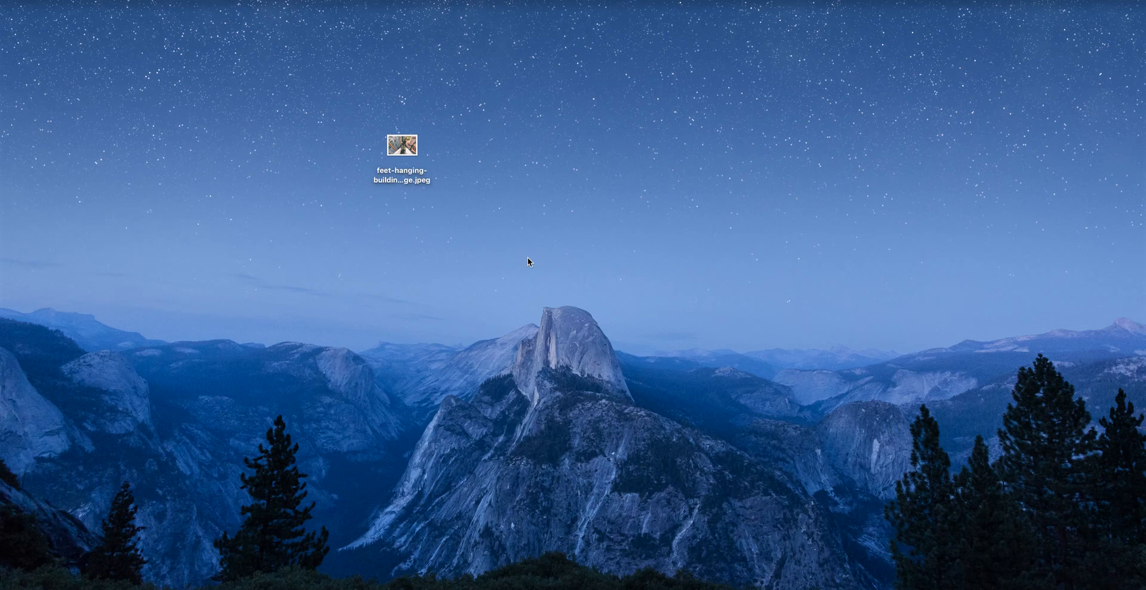
# Step: Check the renamed photo's file size and dimensions in its file information, then close the information window
pyautogui.moveTo(412, 146); pyautogui.dragTo(500, 143)
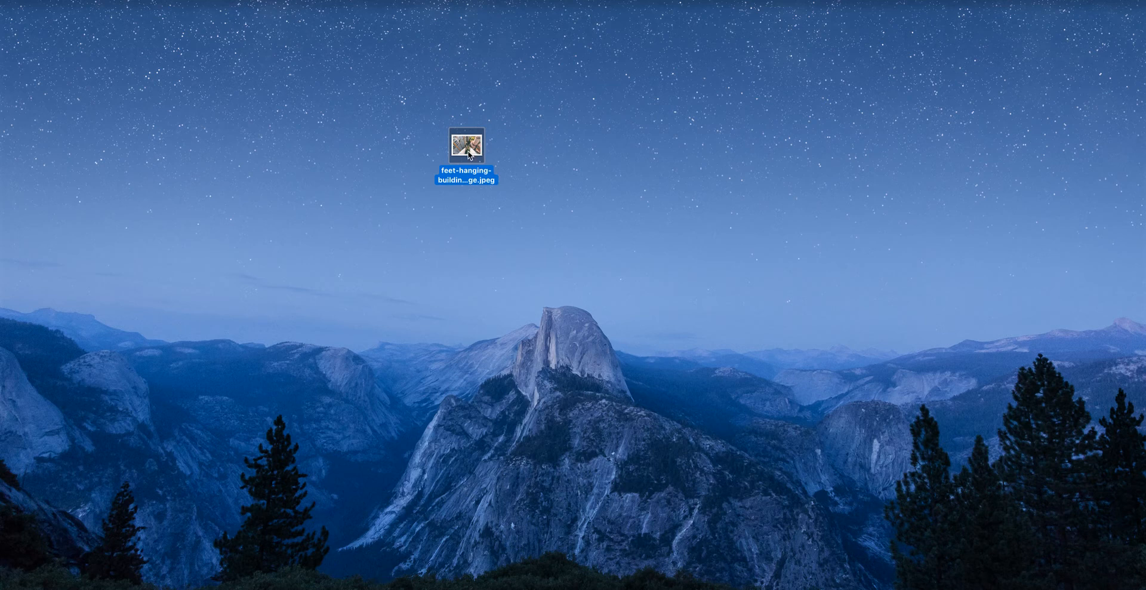
pyautogui.press('super+i')
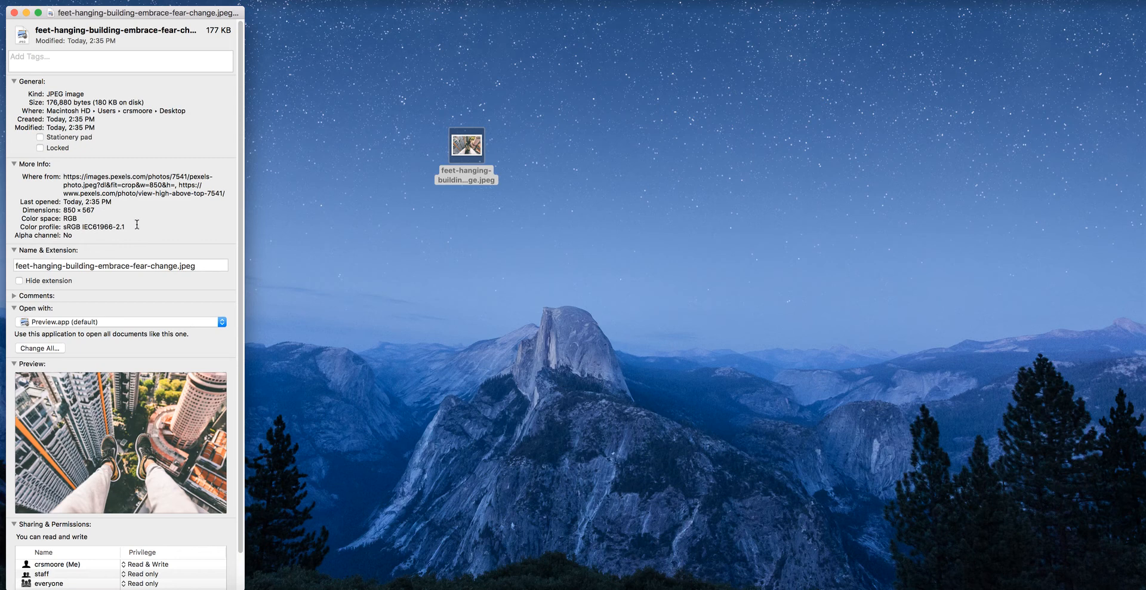
pyautogui.press('super+w')
pyautogui.click(491, 281)
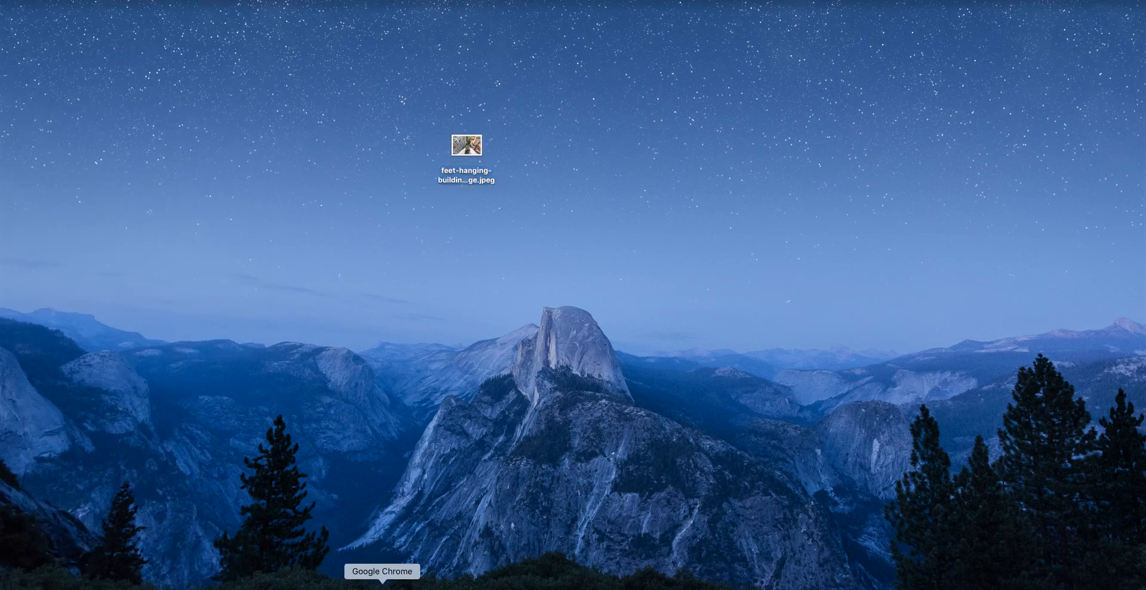
# Step: Switch to Google Chrome and go from the draft post to the page for uploading new media
pyautogui.click(382, 586)
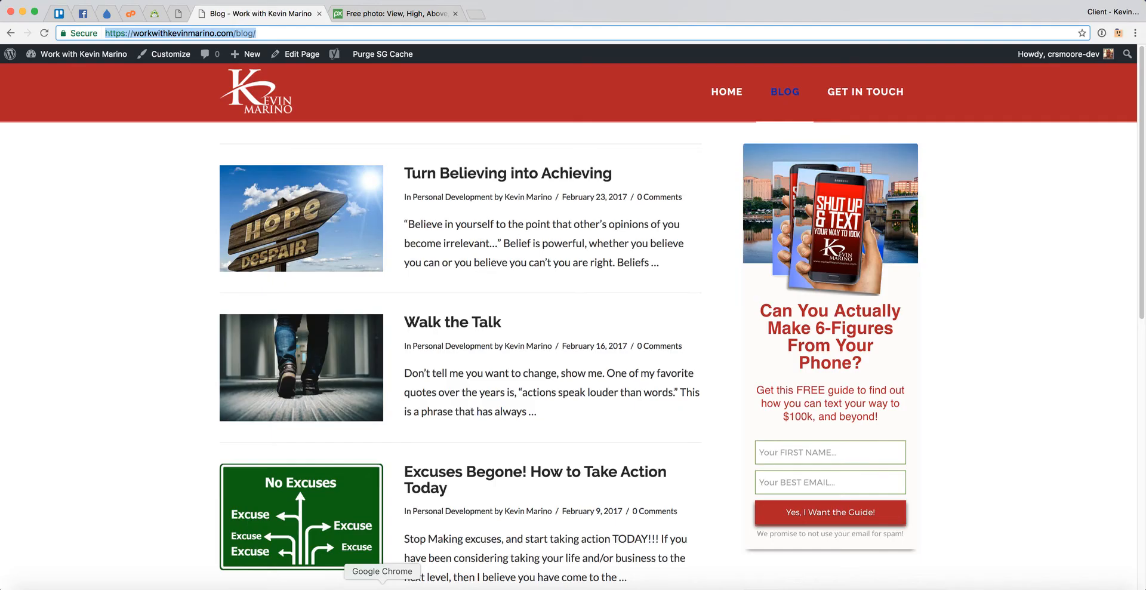
pyautogui.click(186, 14)
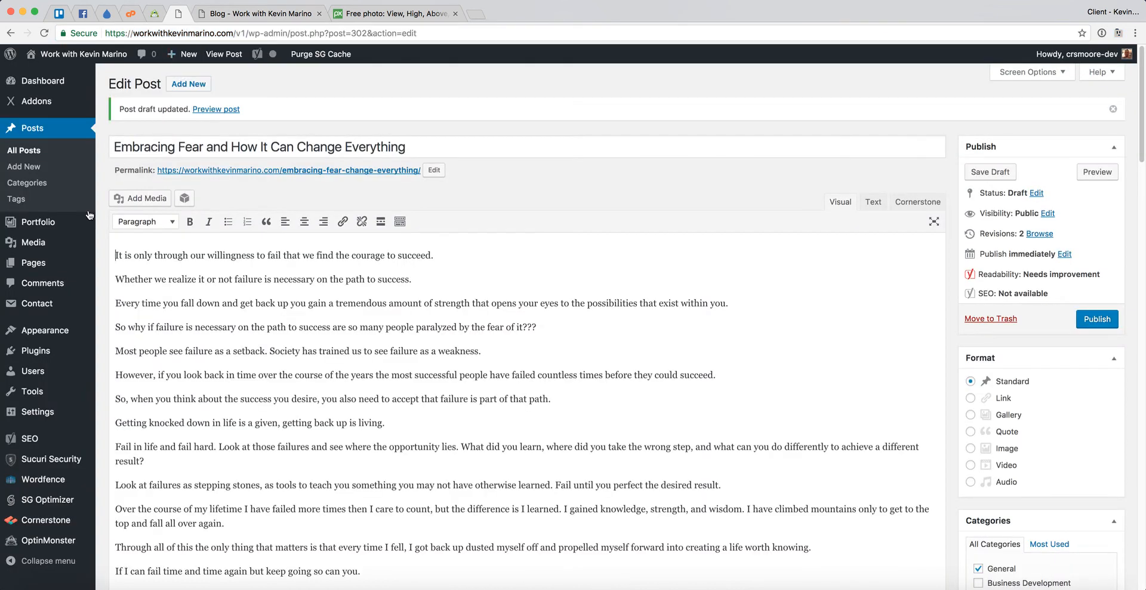
pyautogui.moveTo(53, 247)
pyautogui.click(116, 263)
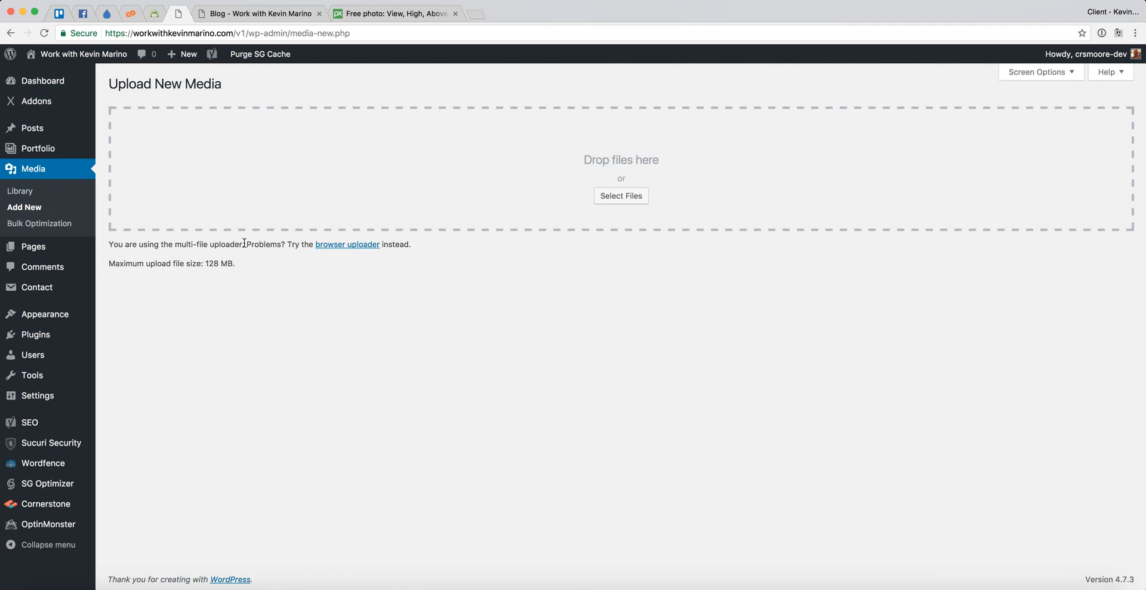
# Step: Reopen the draft post about embracing fear, view the media library in its featured image dialog and close the dialog
pyautogui.click(31, 130)
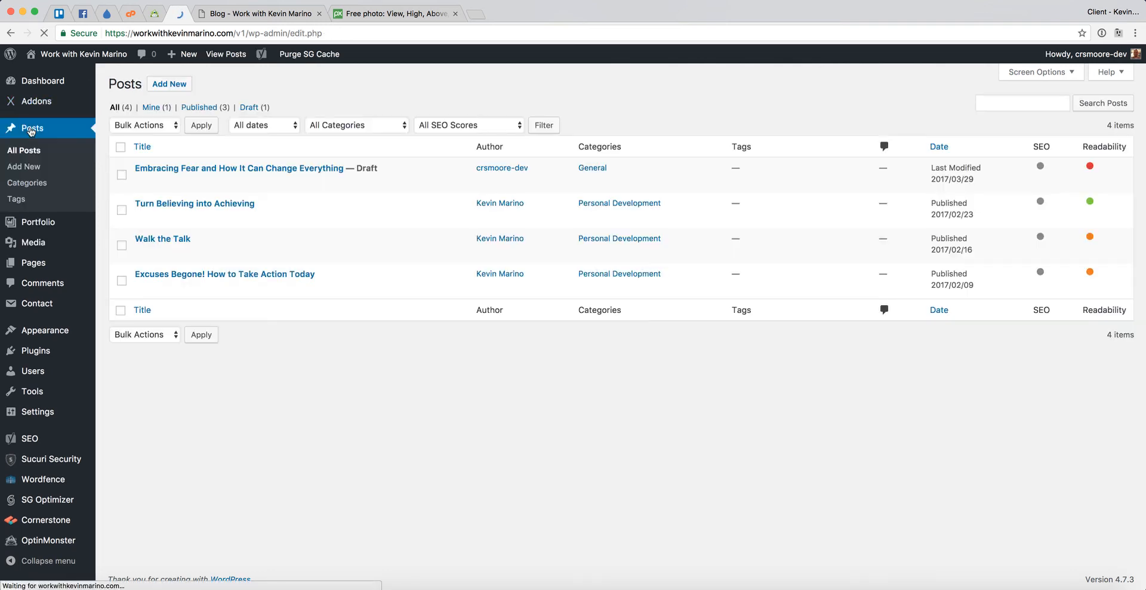
pyautogui.click(200, 170)
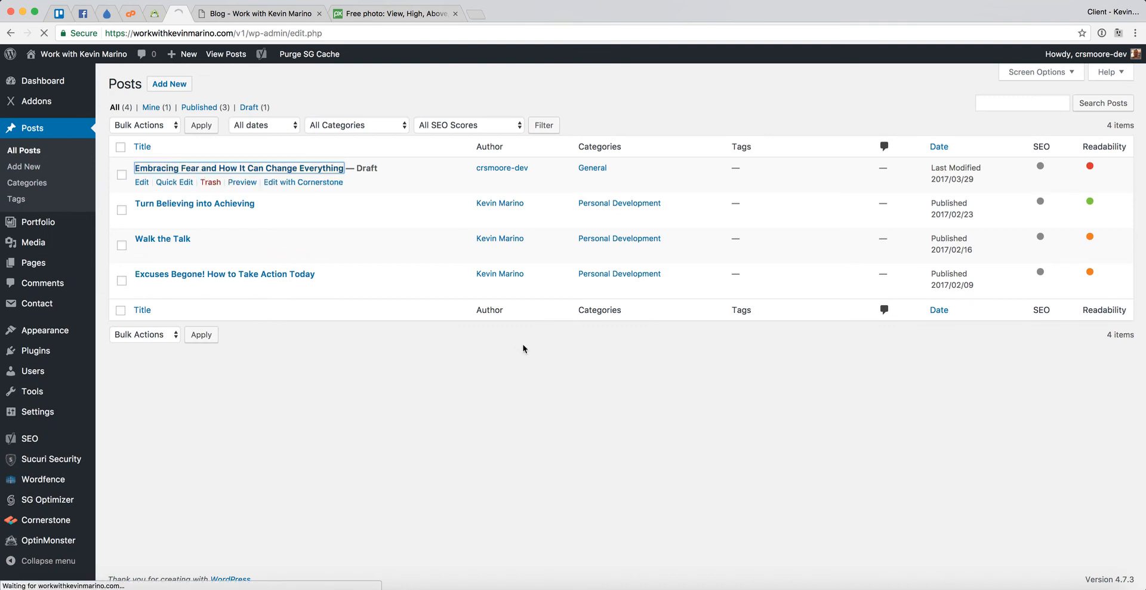
pyautogui.scroll(-15, 989, 498)
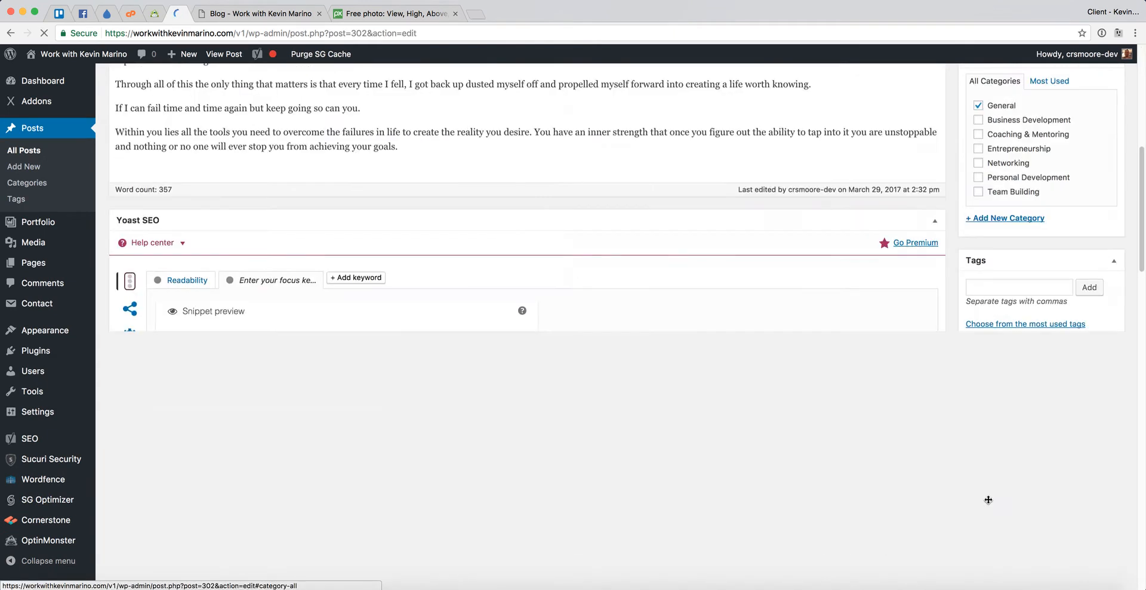
pyautogui.scroll(10, 993, 491)
pyautogui.scroll(5, 996, 492)
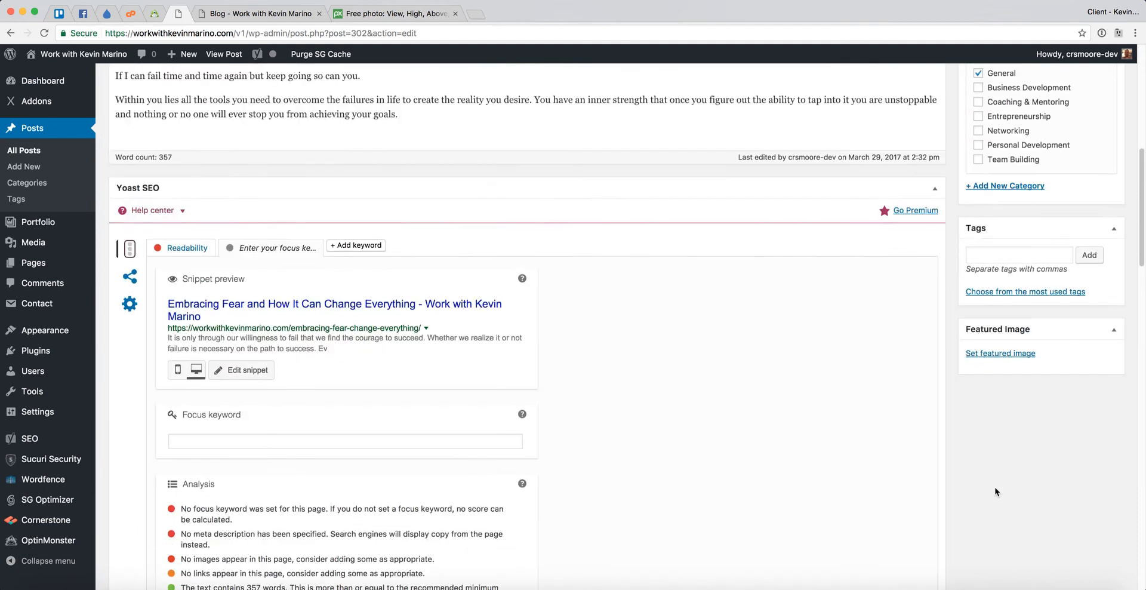
pyautogui.click(1006, 398)
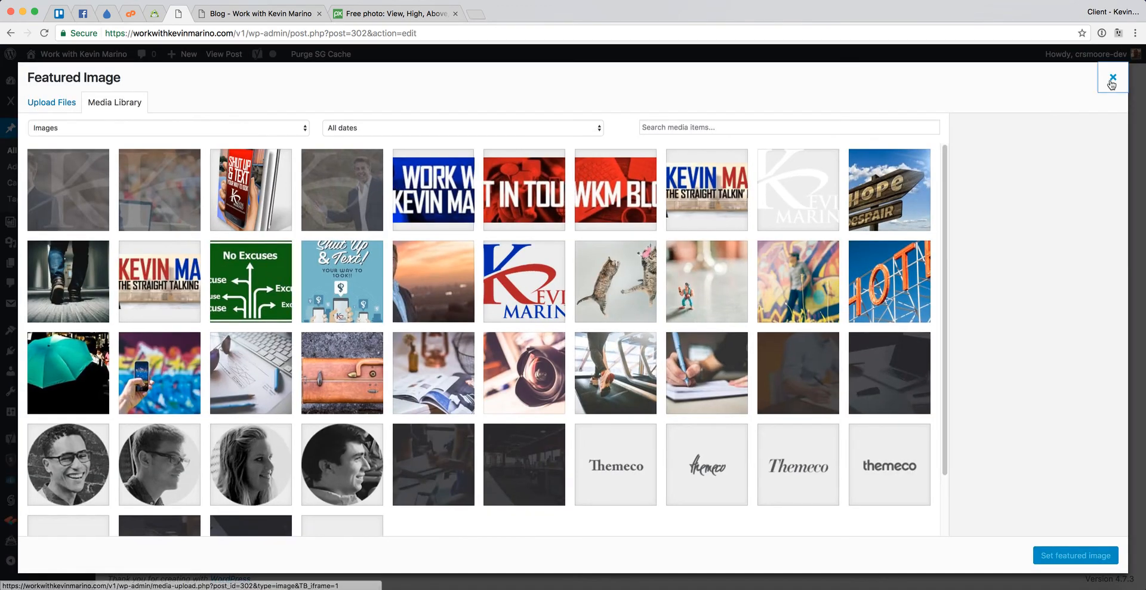
pyautogui.click(1113, 77)
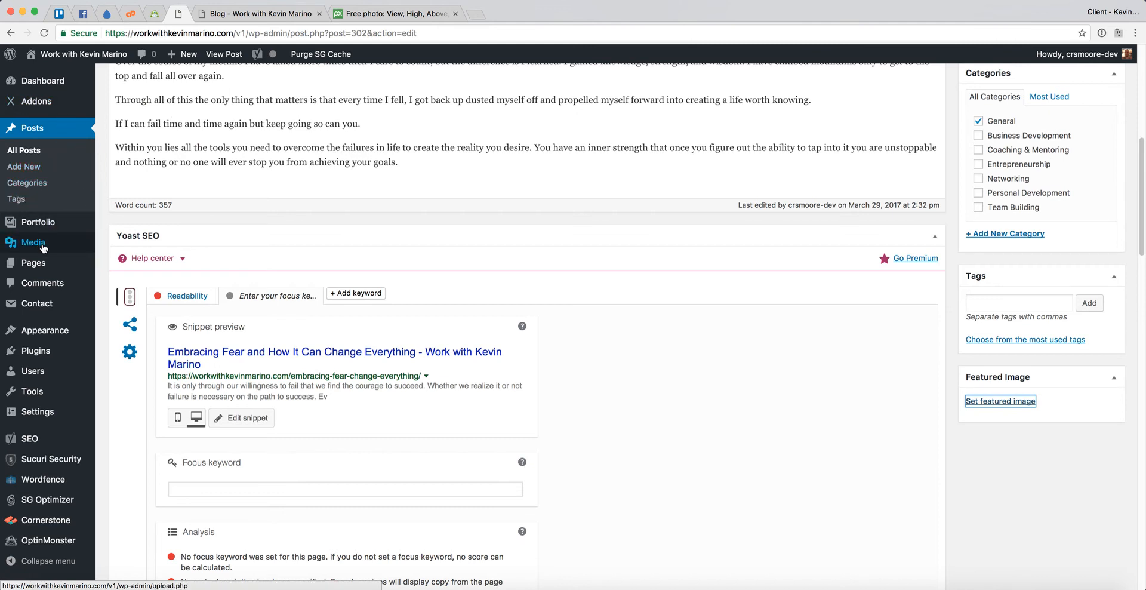
# Step: Upload feet-hanging-building-embrace-fear-change.jpeg from the desktop as new media
pyautogui.moveTo(60, 243)
pyautogui.click(123, 261)
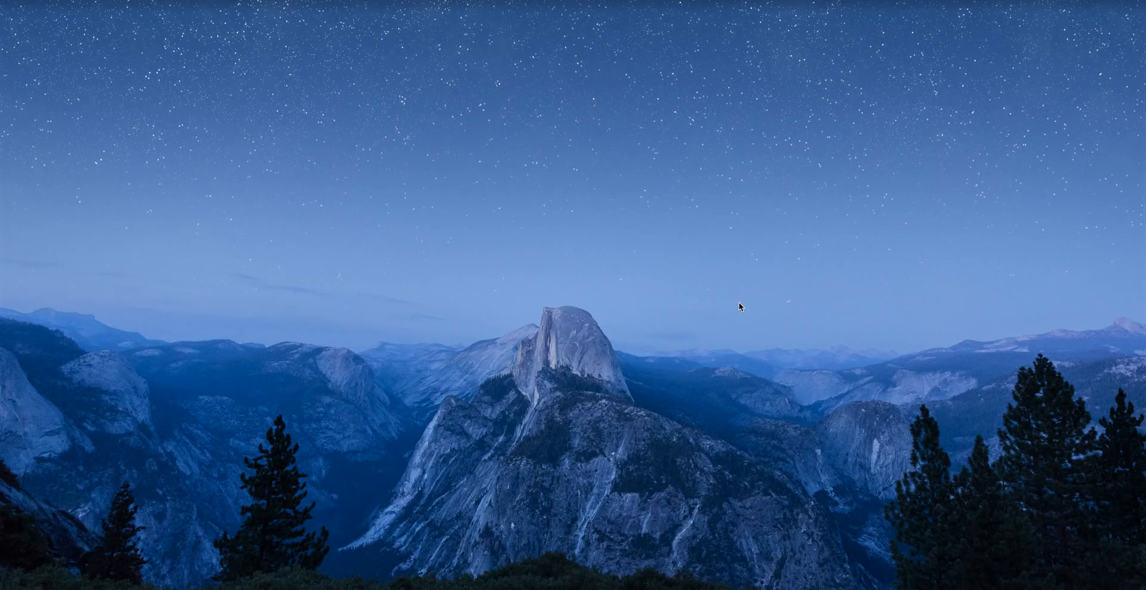
pyautogui.click(378, 583)
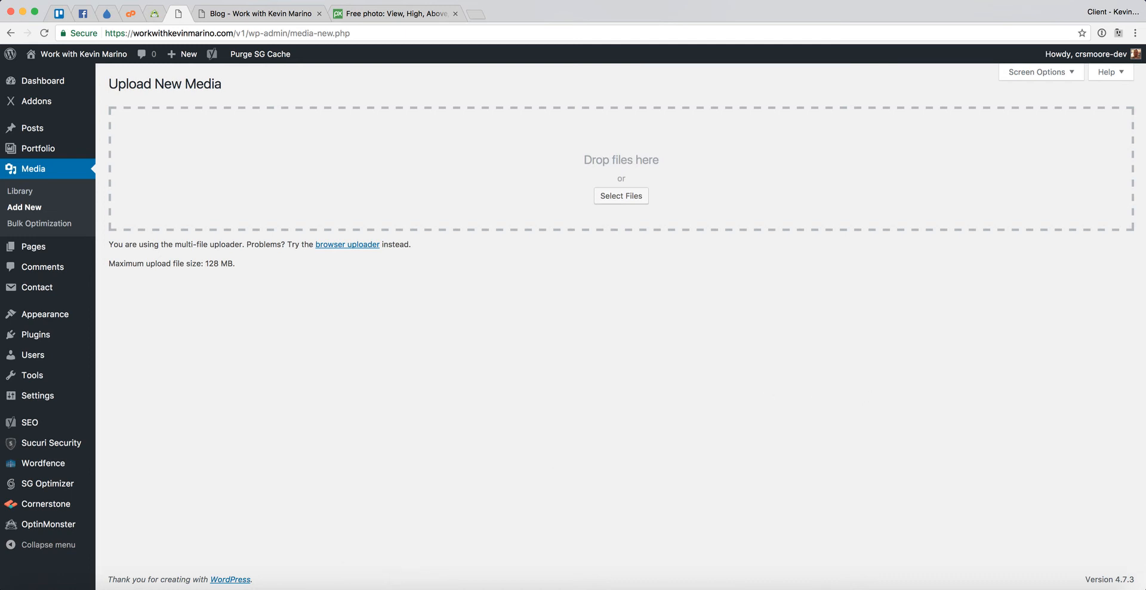
pyautogui.moveTo(561, 114); pyautogui.dragTo(479, 143)
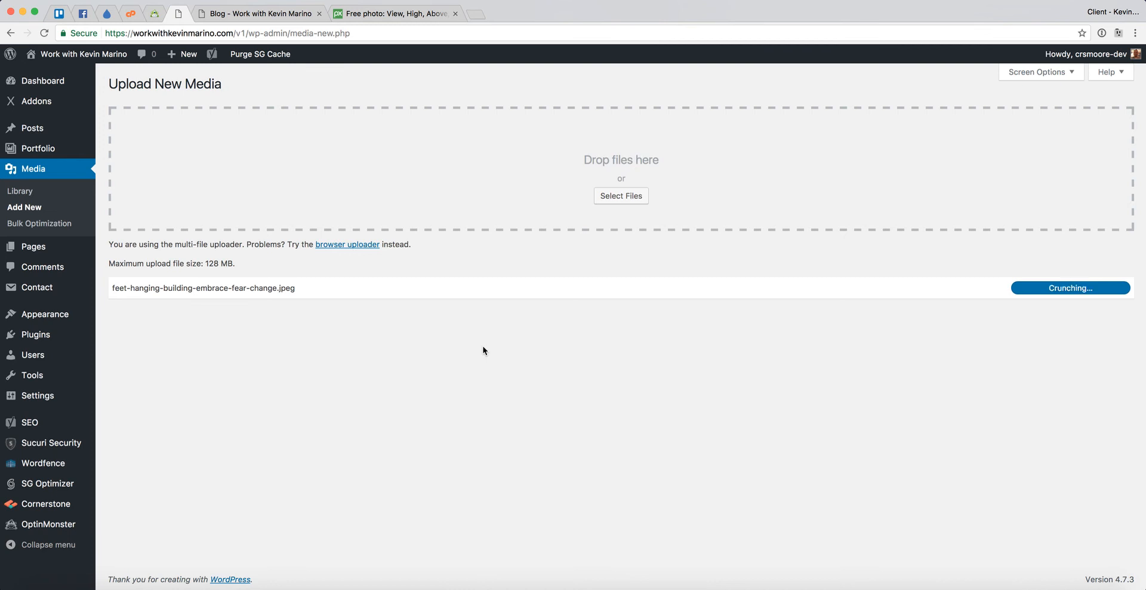
# Step: Open the media library and refresh it to check the Imagify optimization of the uploaded photo
pyautogui.click(49, 191)
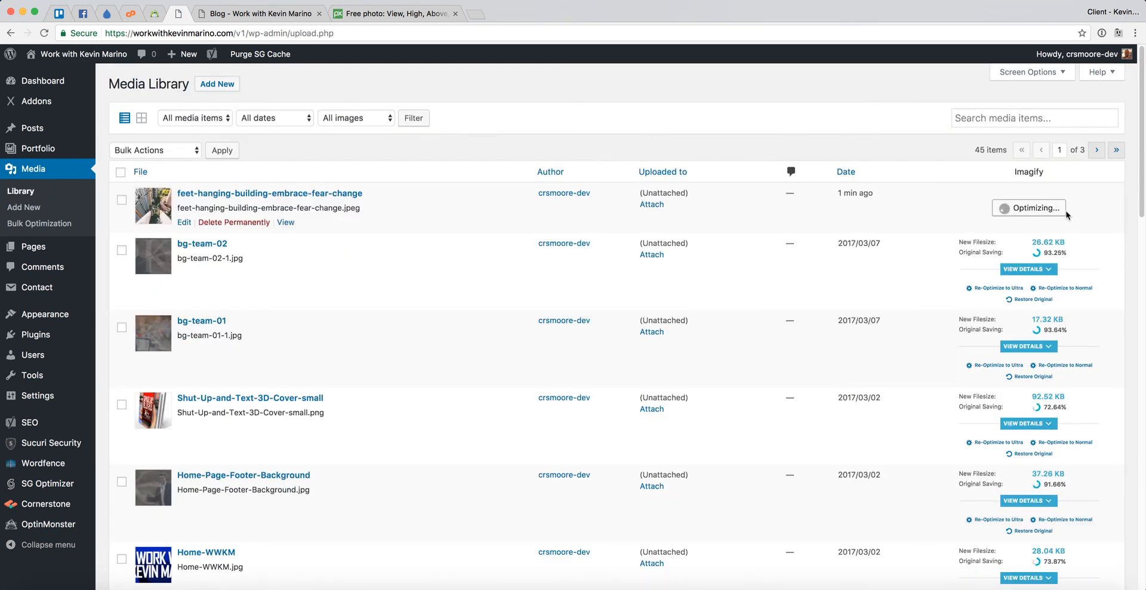
pyautogui.doubleClick(1028, 172)
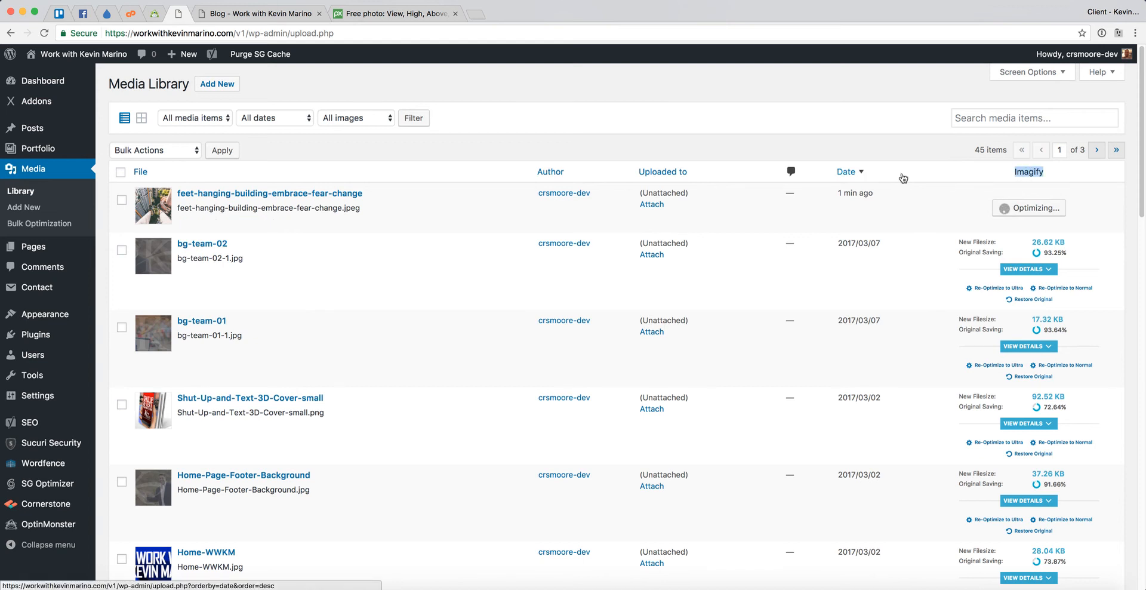
pyautogui.press('super+r')
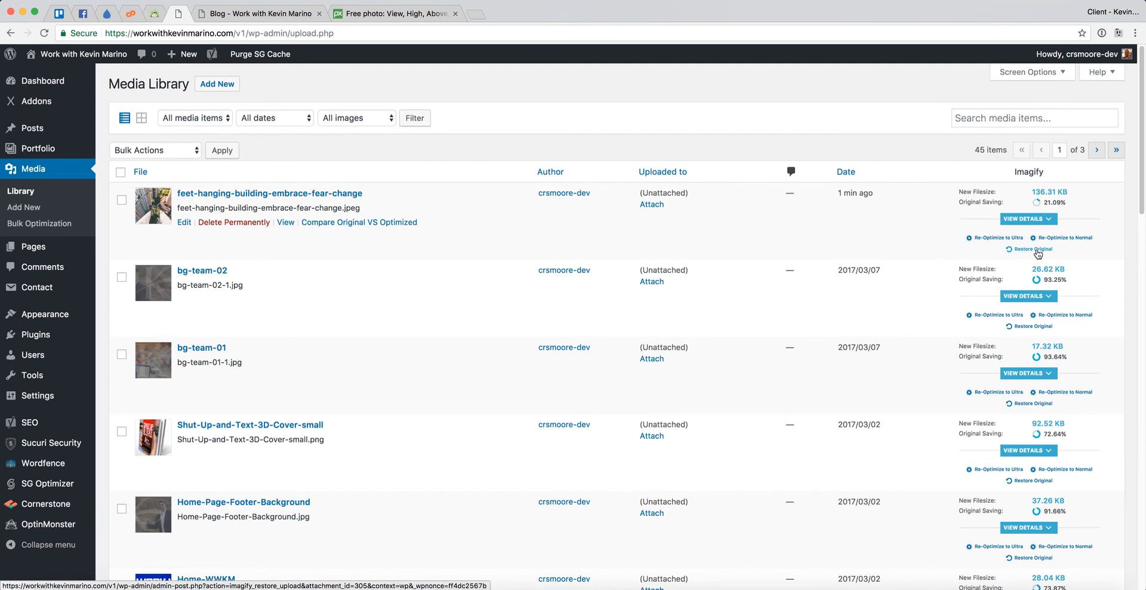
# Step: Compare the original and Imagify-optimized versions of feet-hanging-building-embrace-fear-change, shifting the divider toward the original side, and close the comparison
pyautogui.click(1036, 223)
pyautogui.click(1028, 243)
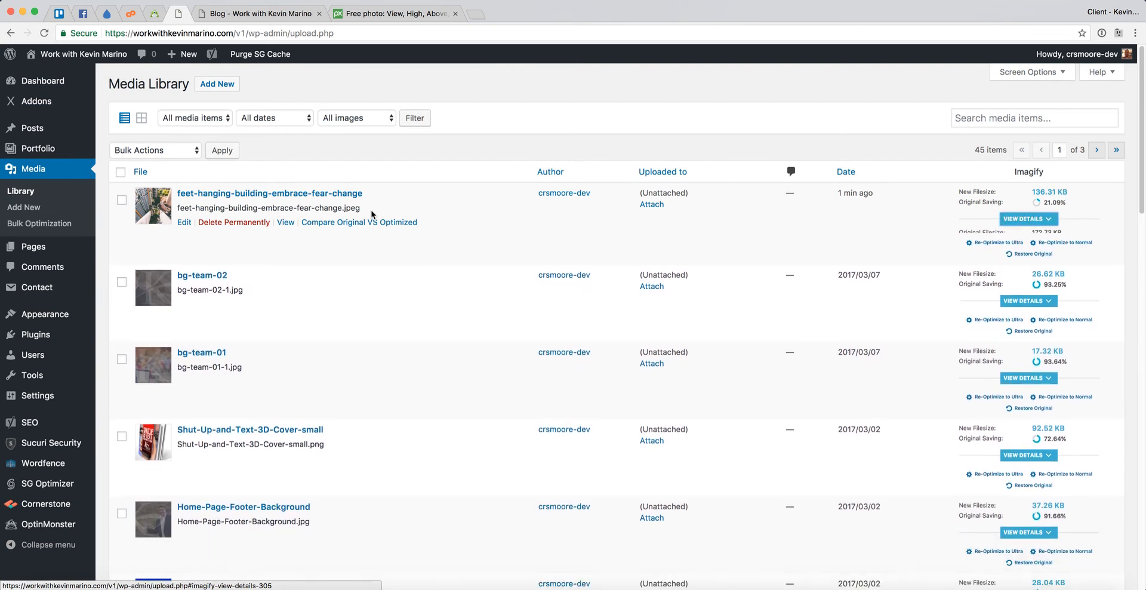
pyautogui.click(338, 227)
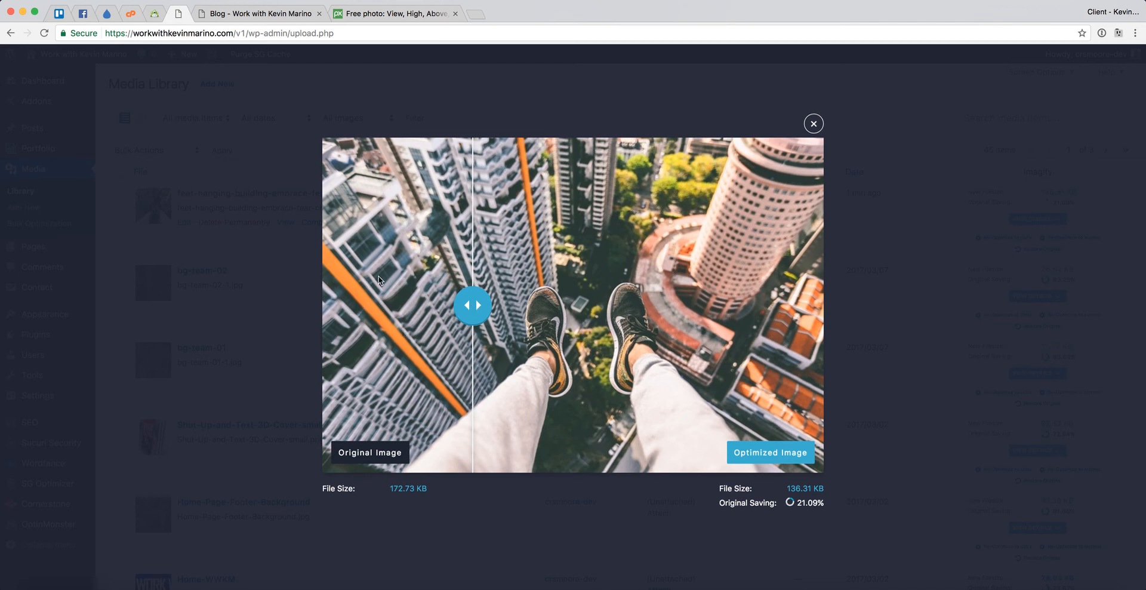
pyautogui.moveTo(475, 308); pyautogui.dragTo(409, 329)
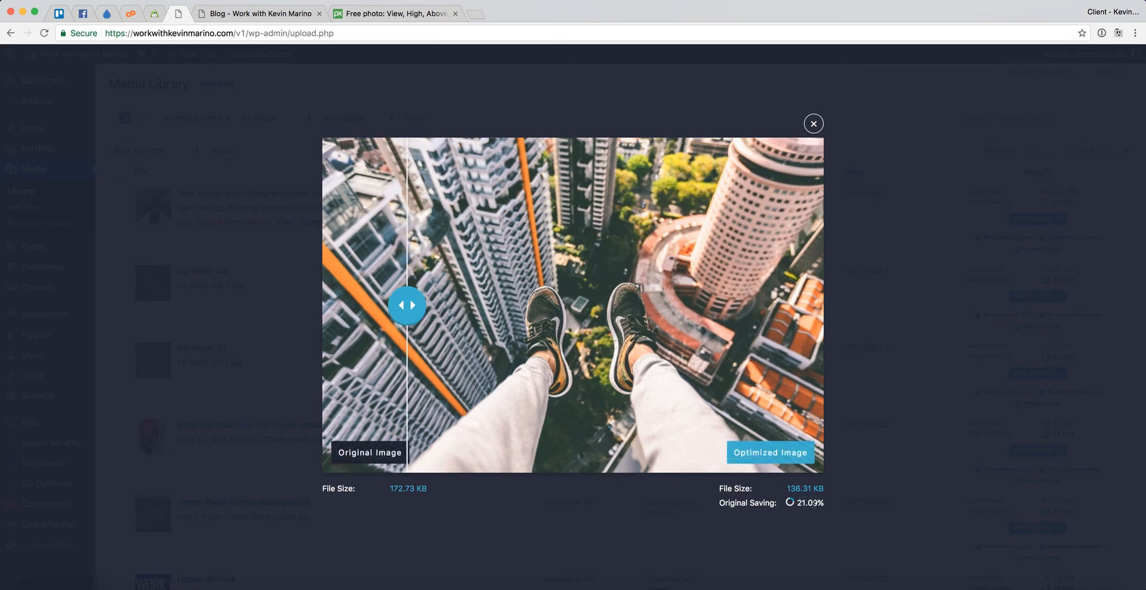
pyautogui.click(816, 122)
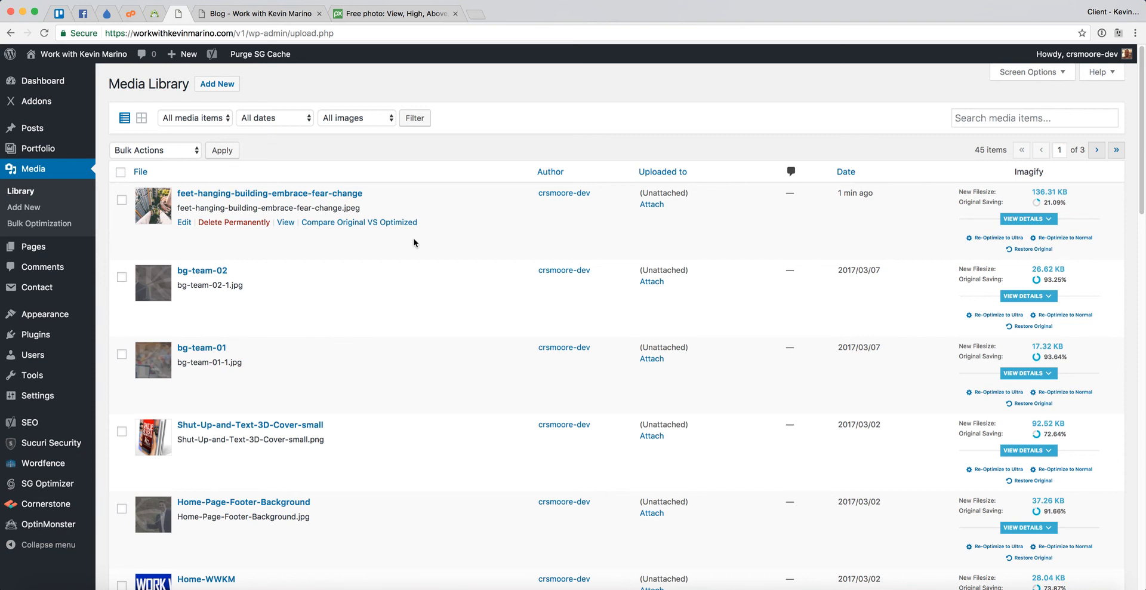
pyautogui.moveTo(1033, 193); pyautogui.dragTo(1070, 192)
# Step: Open the draft "Embracing Fear and How It Can Change Everything", change its author to the site owner's account and save the draft
pyautogui.click(43, 129)
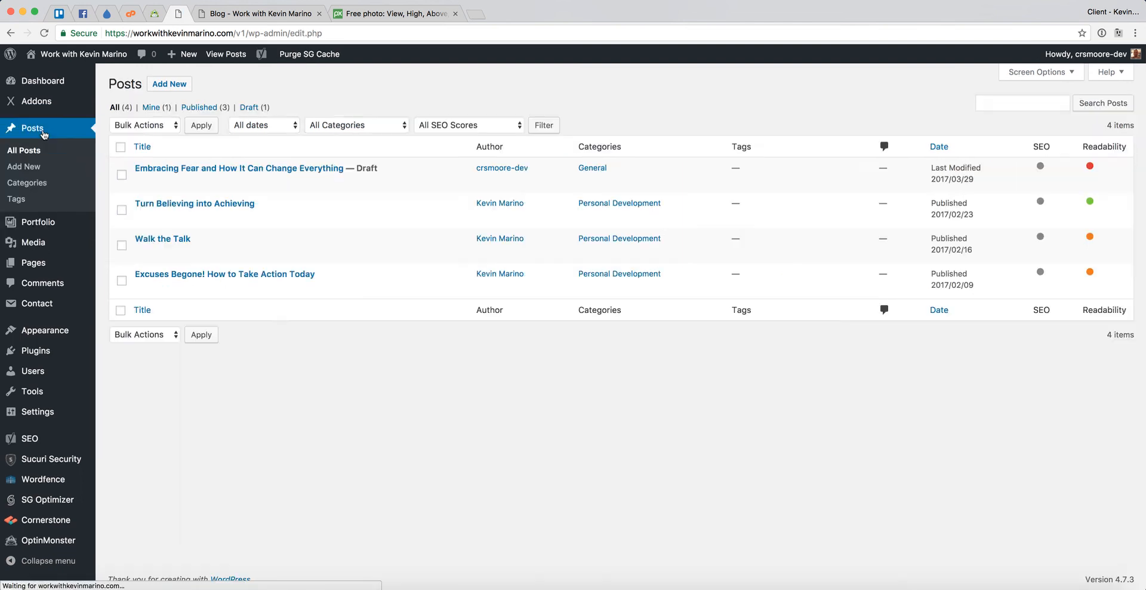
pyautogui.click(318, 169)
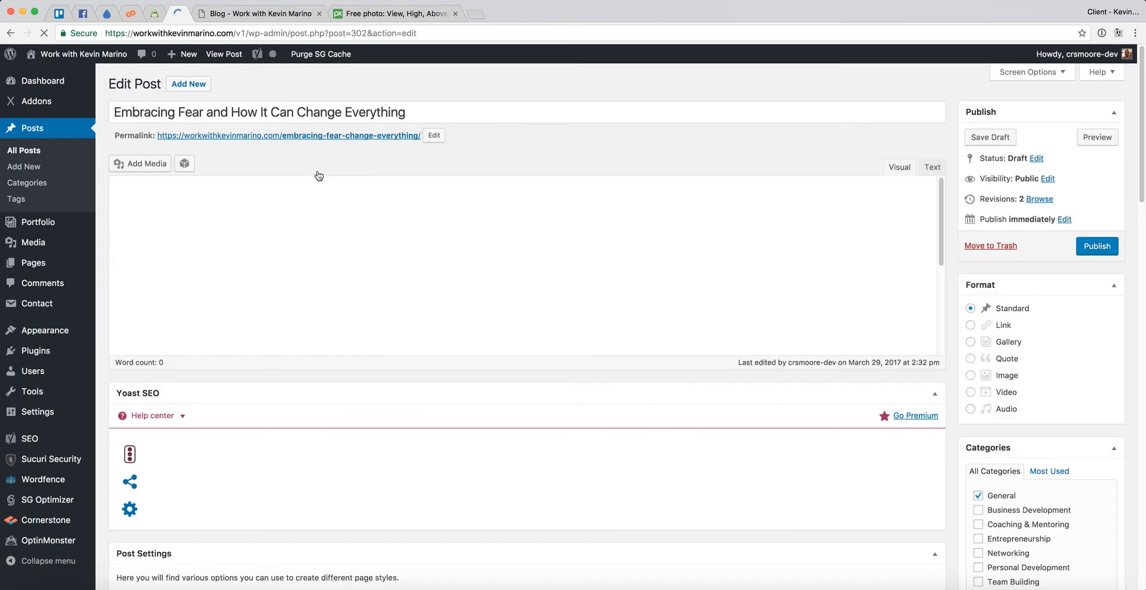
pyautogui.scroll(-15, 959, 323)
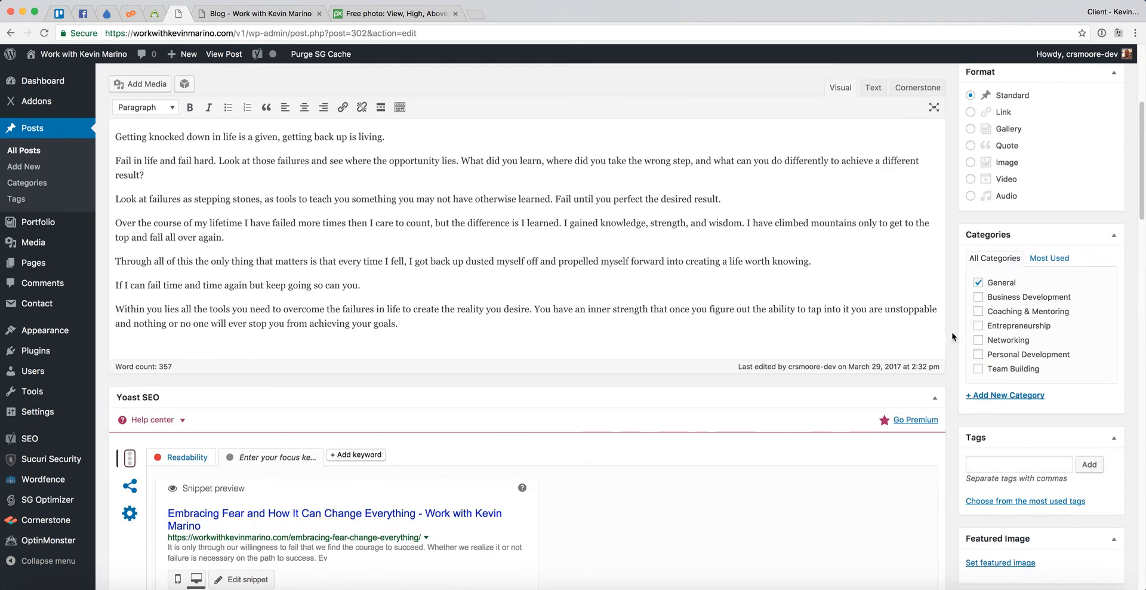
pyautogui.scroll(-15, 954, 342)
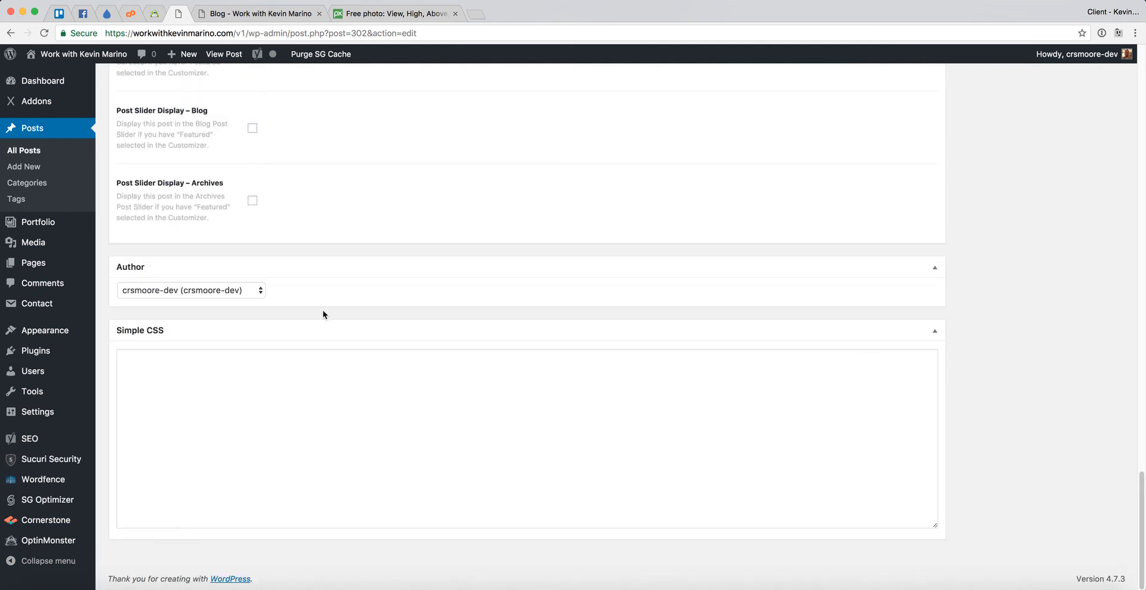
pyautogui.click(246, 292)
pyautogui.press('Escape')
pyautogui.press('k')
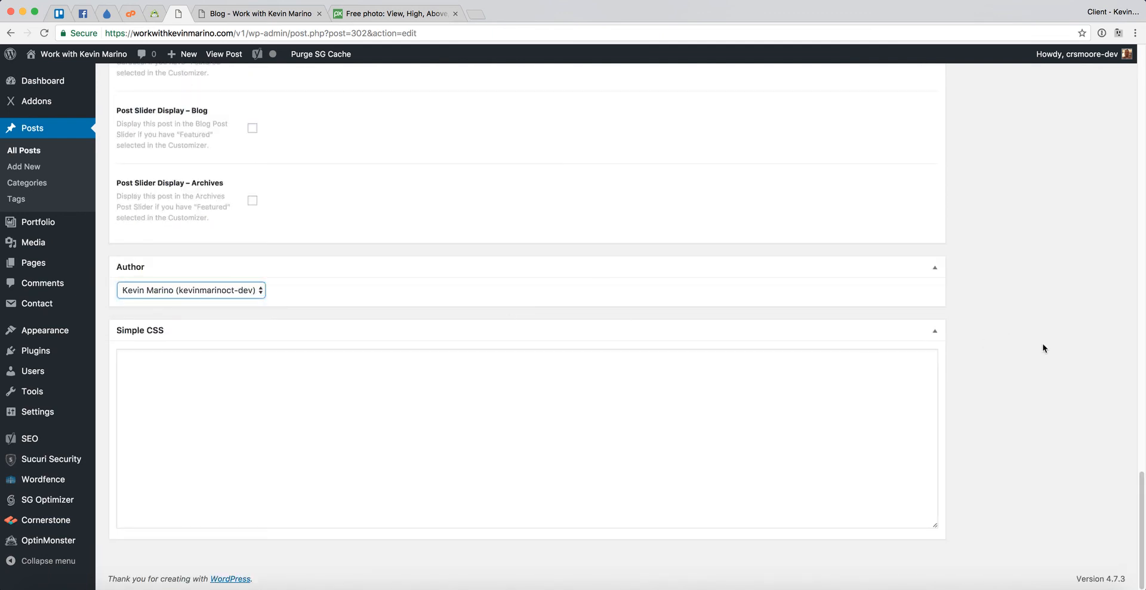
pyautogui.scroll(15, 1030, 344)
pyautogui.scroll(10, 1030, 344)
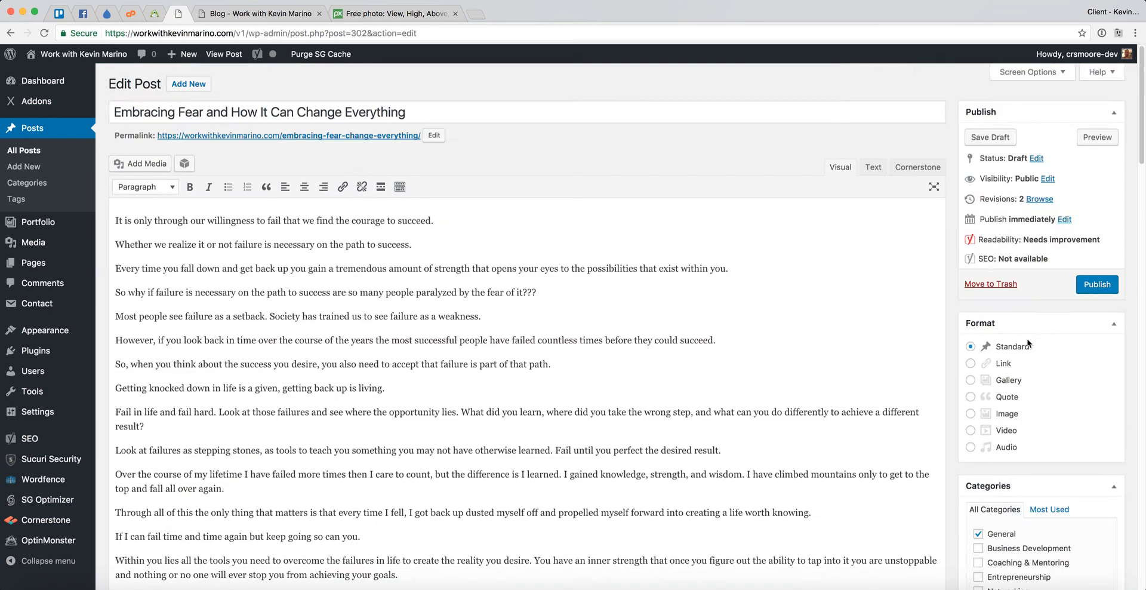
pyautogui.click(992, 138)
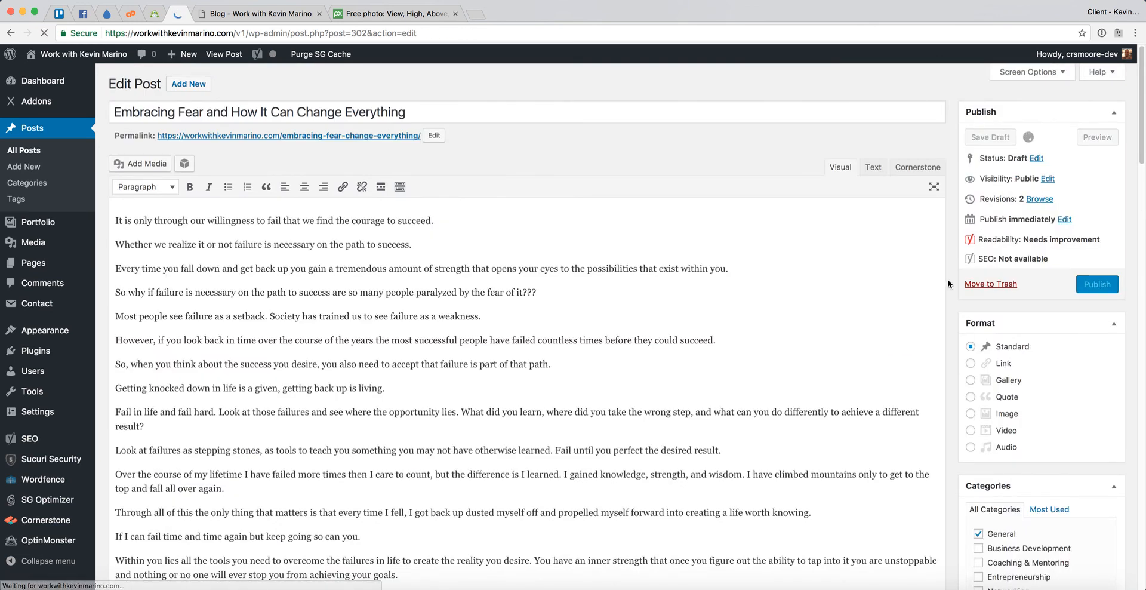
# Step: Set the photo of feet hanging above the buildings from the media library as the post's featured image
pyautogui.scroll(-9, 950, 284)
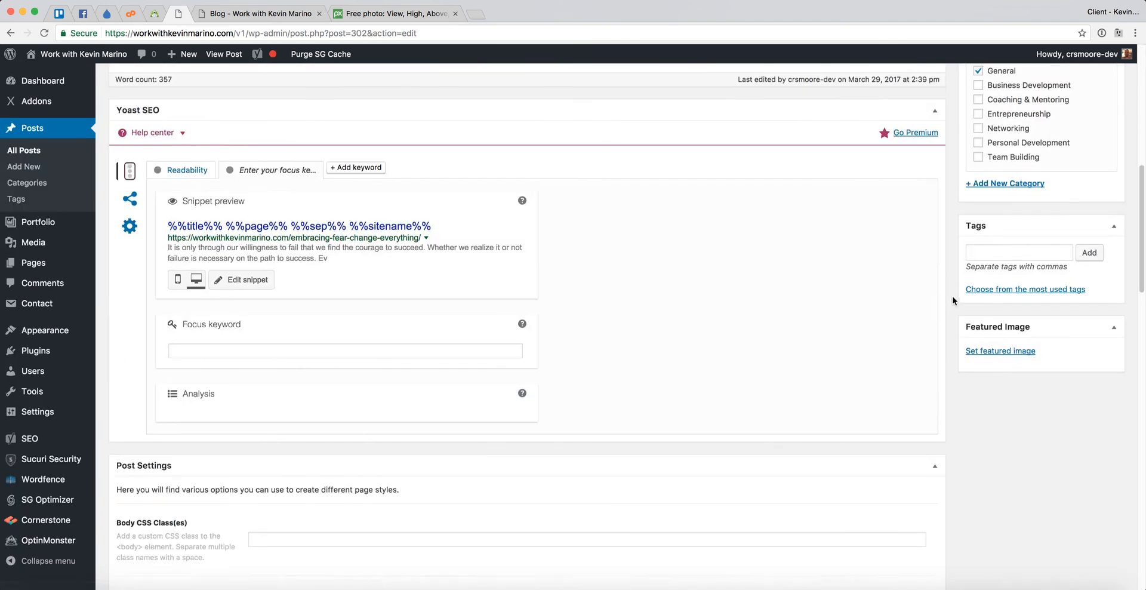
pyautogui.click(1006, 306)
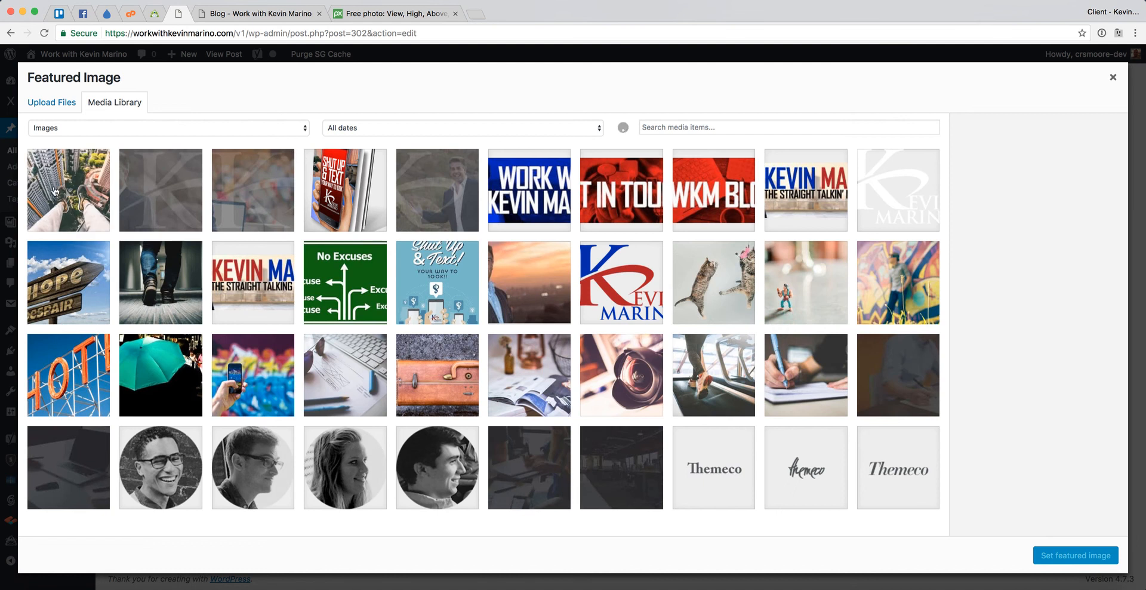
pyautogui.click(75, 193)
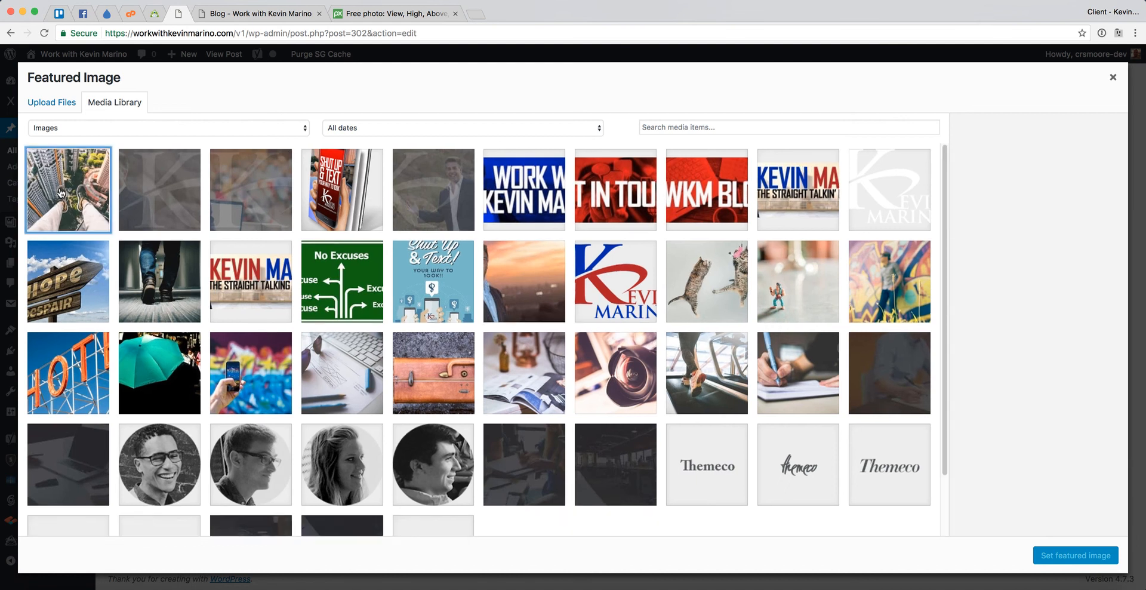
pyautogui.click(1069, 556)
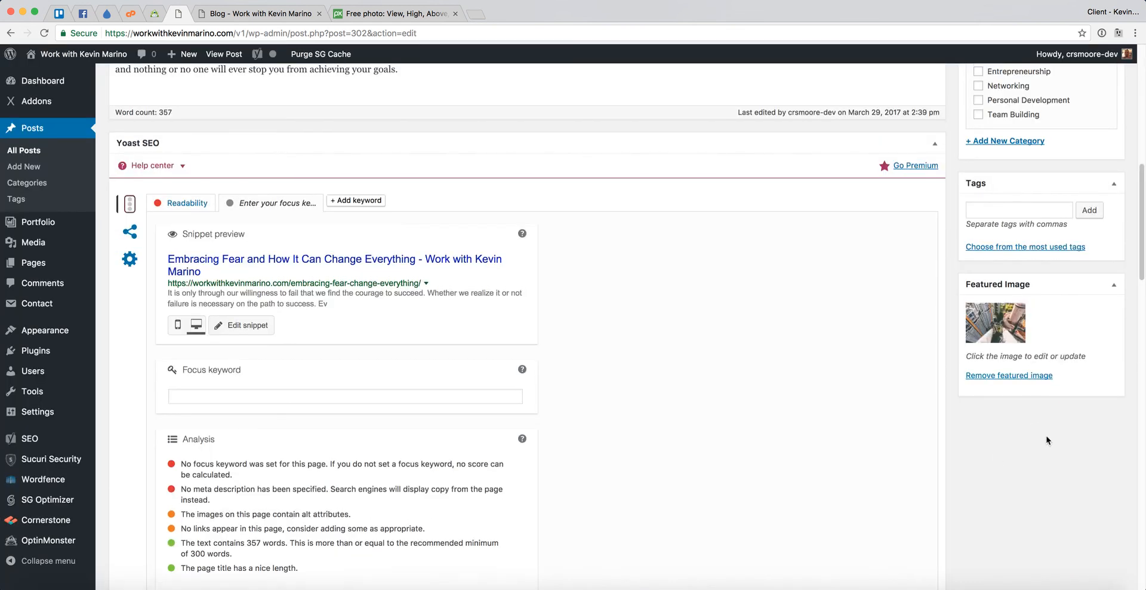
# Step: Publish the embracing fear post and reload the site's blog page to check its listing
pyautogui.scroll(10, 979, 442)
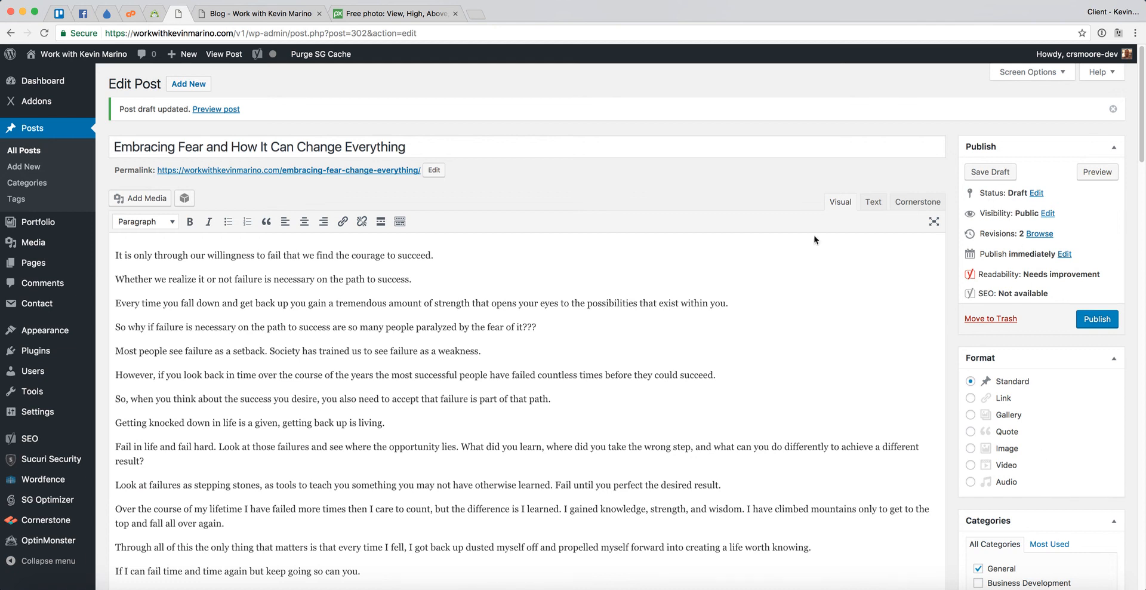
pyautogui.scroll(-5, 818, 298)
pyautogui.scroll(5, 824, 398)
pyautogui.click(1101, 325)
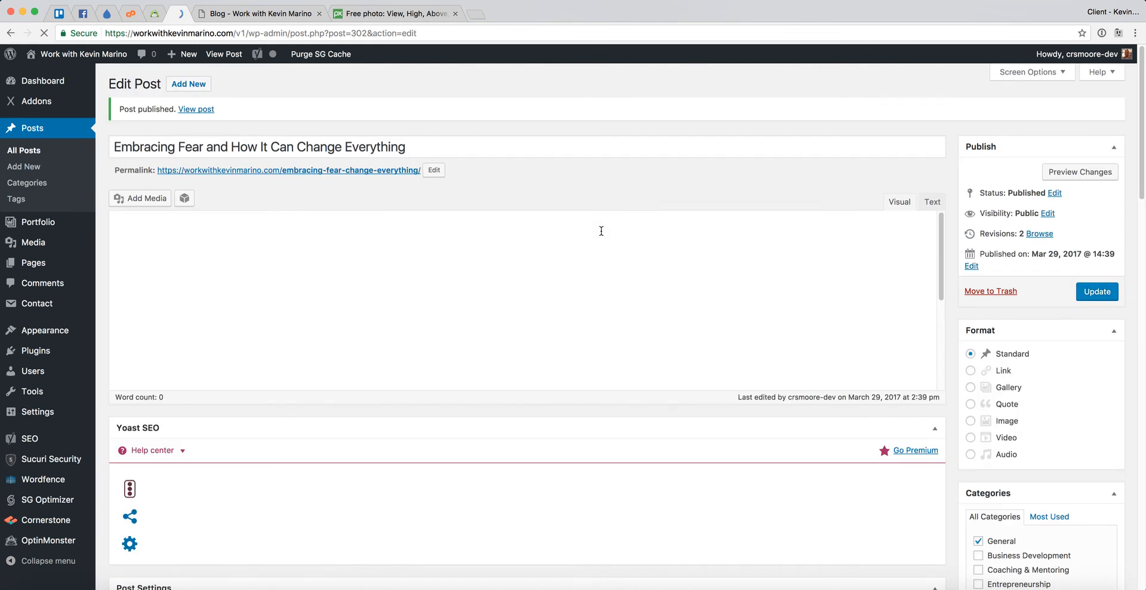
pyautogui.click(261, 13)
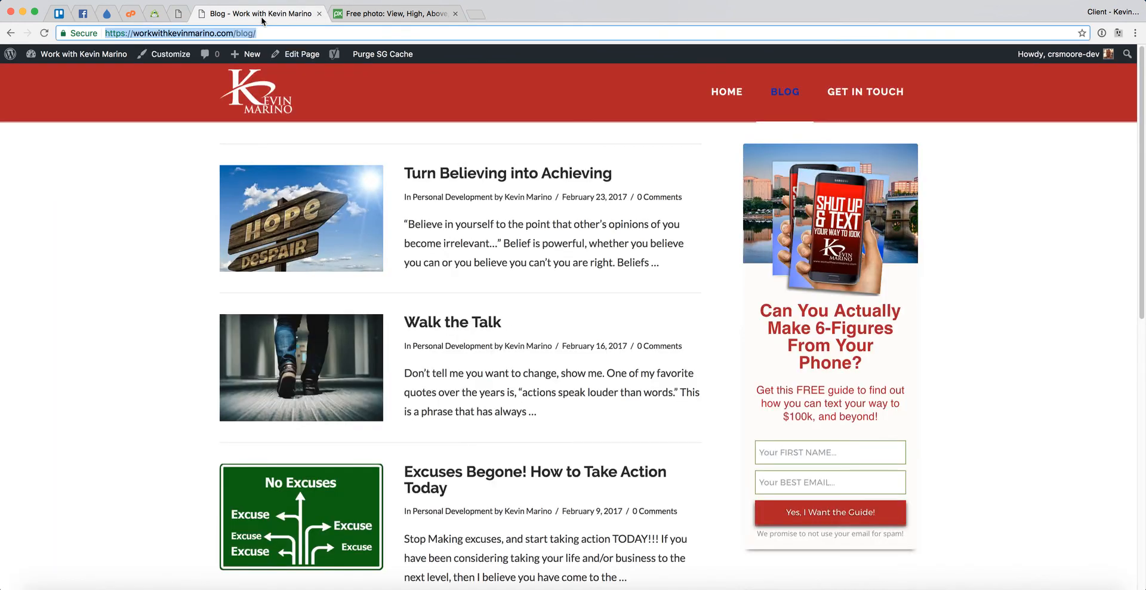
pyautogui.press('Return')
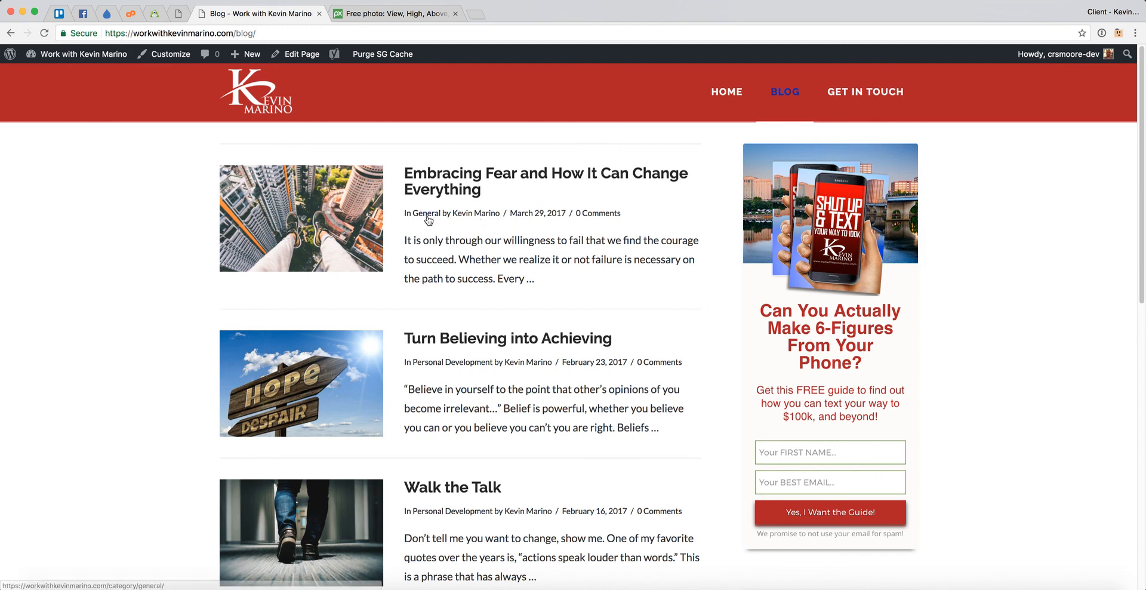
# Step: In the post editor, replace the General category with Personal Development and update the published post
pyautogui.click(177, 15)
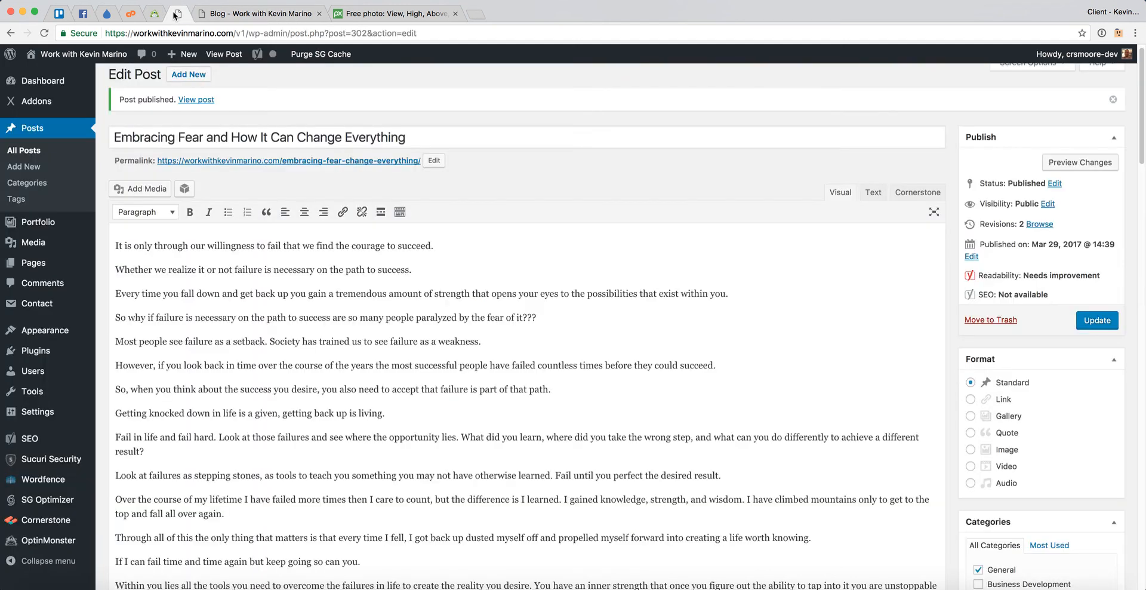
pyautogui.scroll(-5, 963, 457)
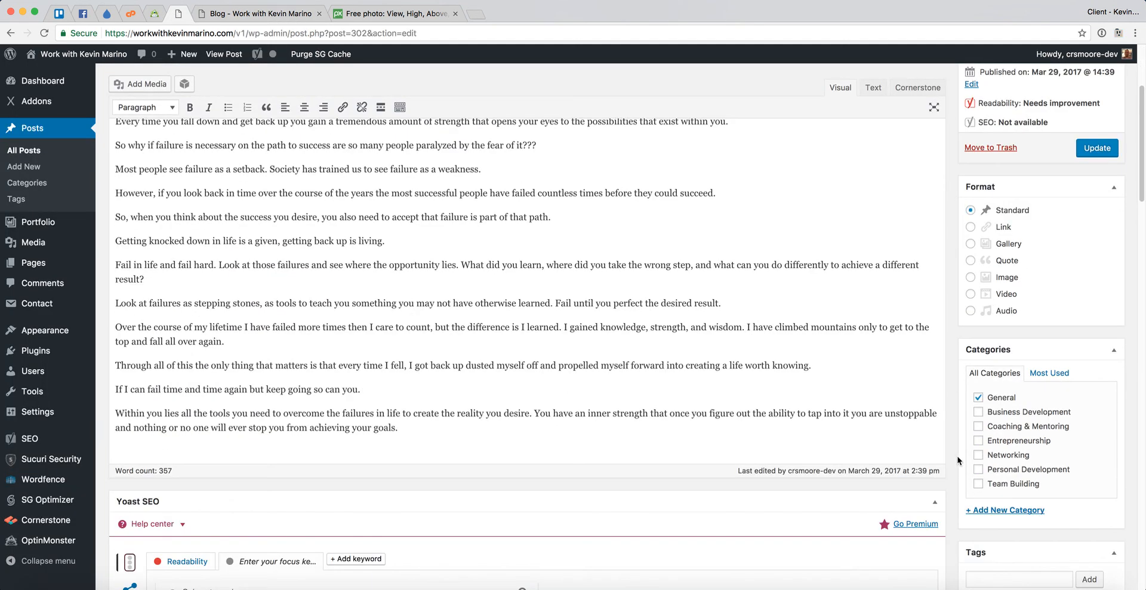
pyautogui.scroll(-1, 959, 460)
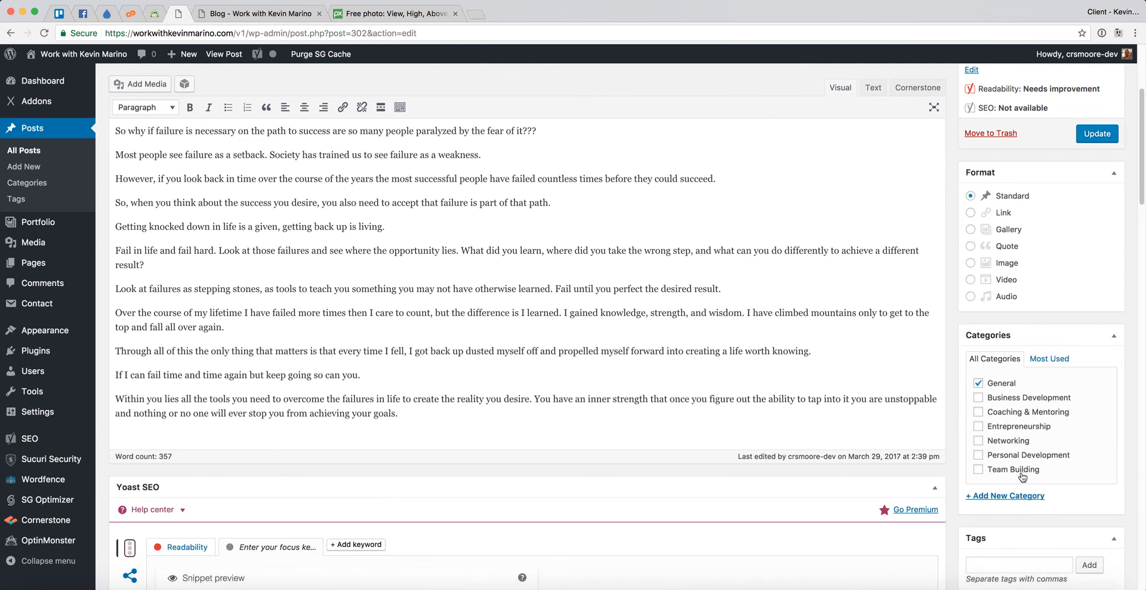
pyautogui.click(979, 455)
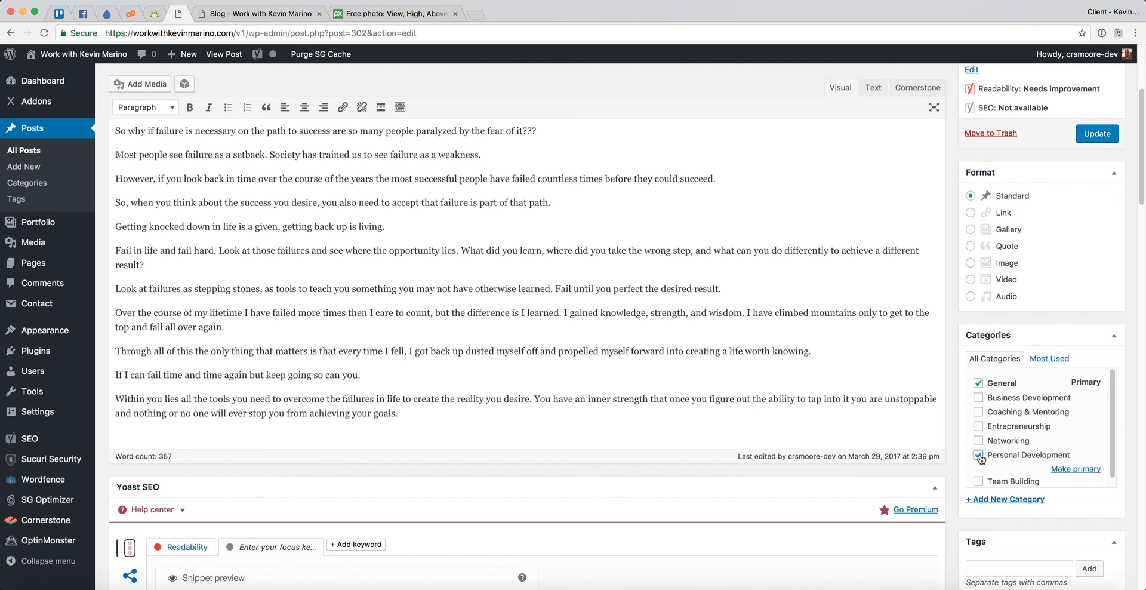
pyautogui.click(979, 384)
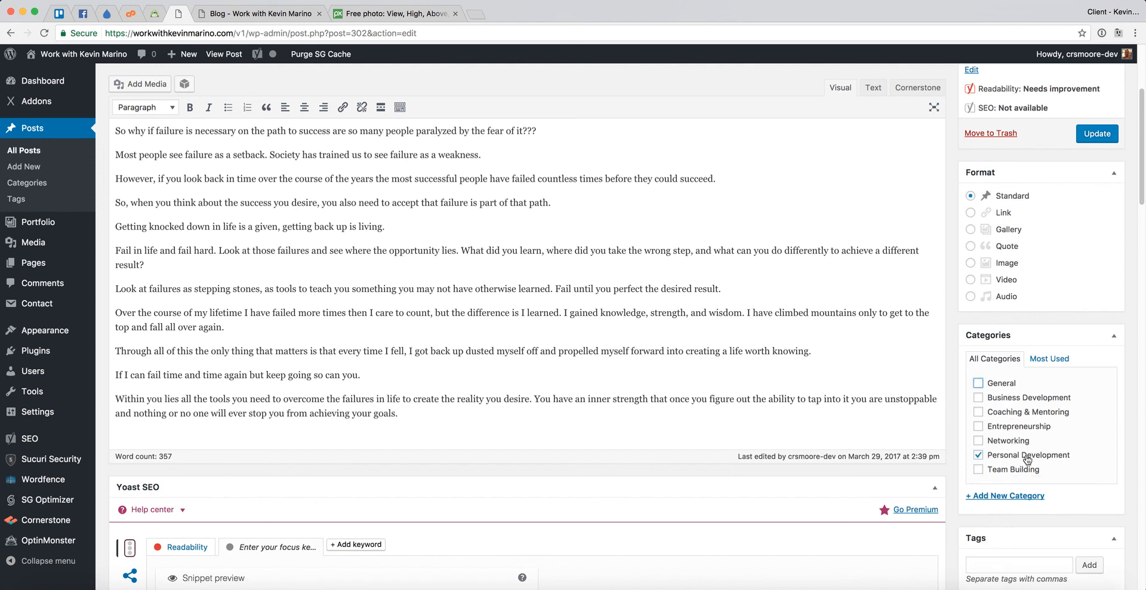
pyautogui.scroll(5, 1079, 293)
pyautogui.click(1097, 329)
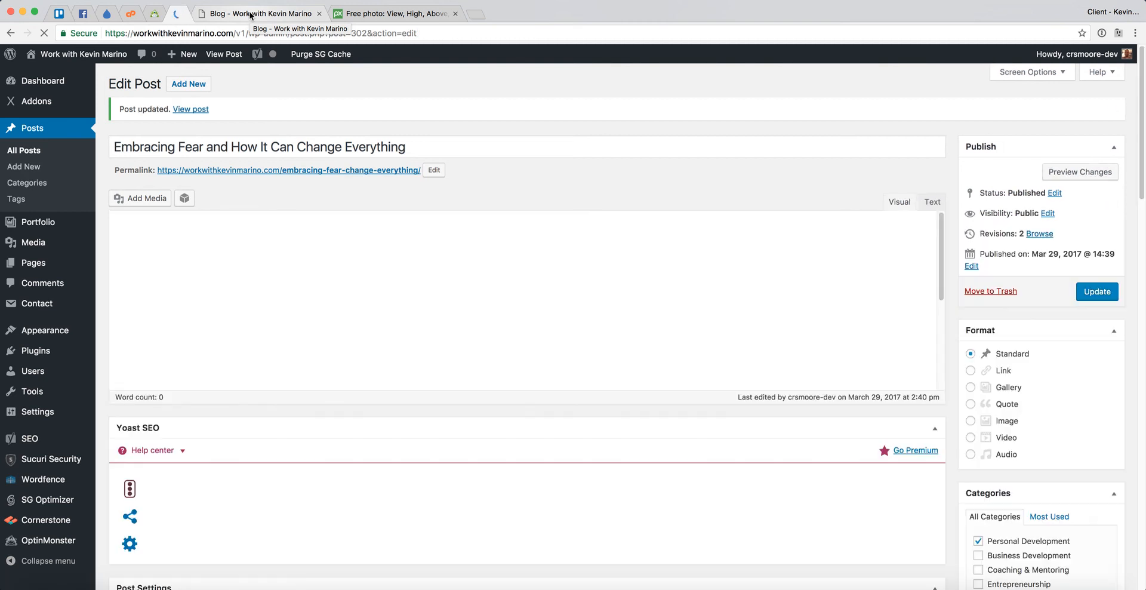
# Step: Reload the blog page, open the embracing fear post and review its featured image, category, author and body text
pyautogui.click(250, 15)
pyautogui.press('super+r')
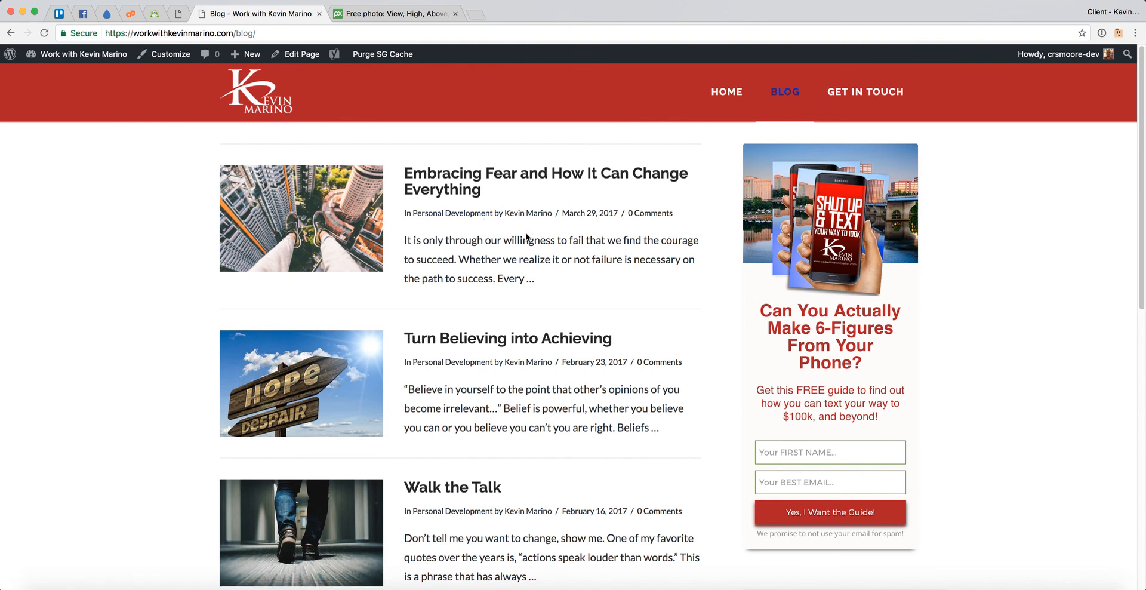
pyautogui.click(558, 174)
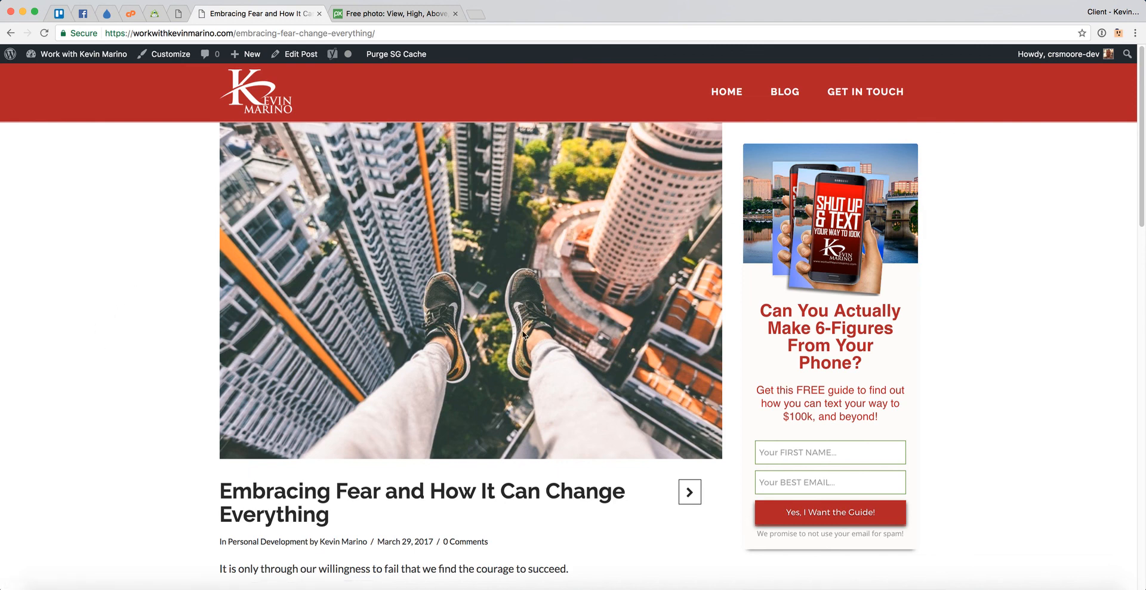
pyautogui.scroll(-4, 340, 335)
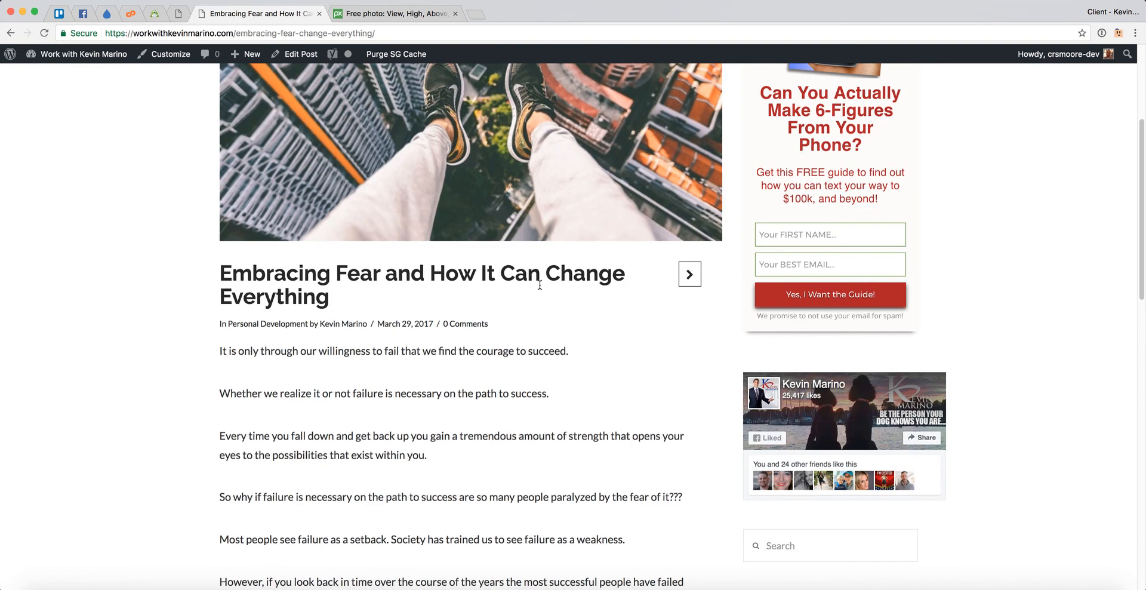
pyautogui.scroll(-5, 340, 335)
pyautogui.scroll(-8, 333, 354)
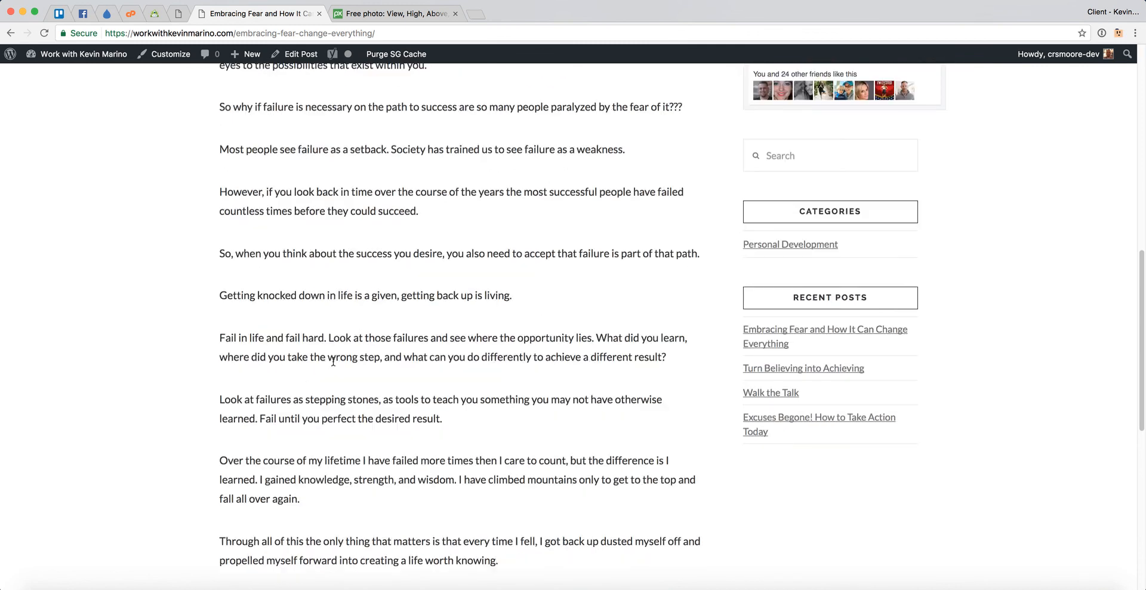
pyautogui.scroll(4, 417, 412)
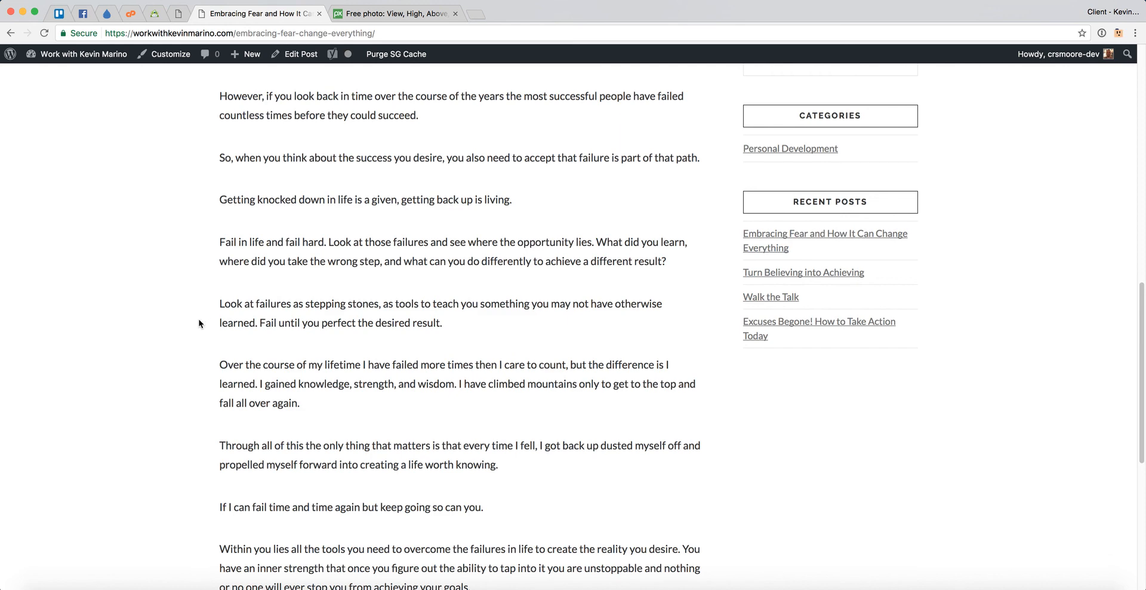
pyautogui.scroll(-5, 198, 325)
pyautogui.scroll(13, 199, 327)
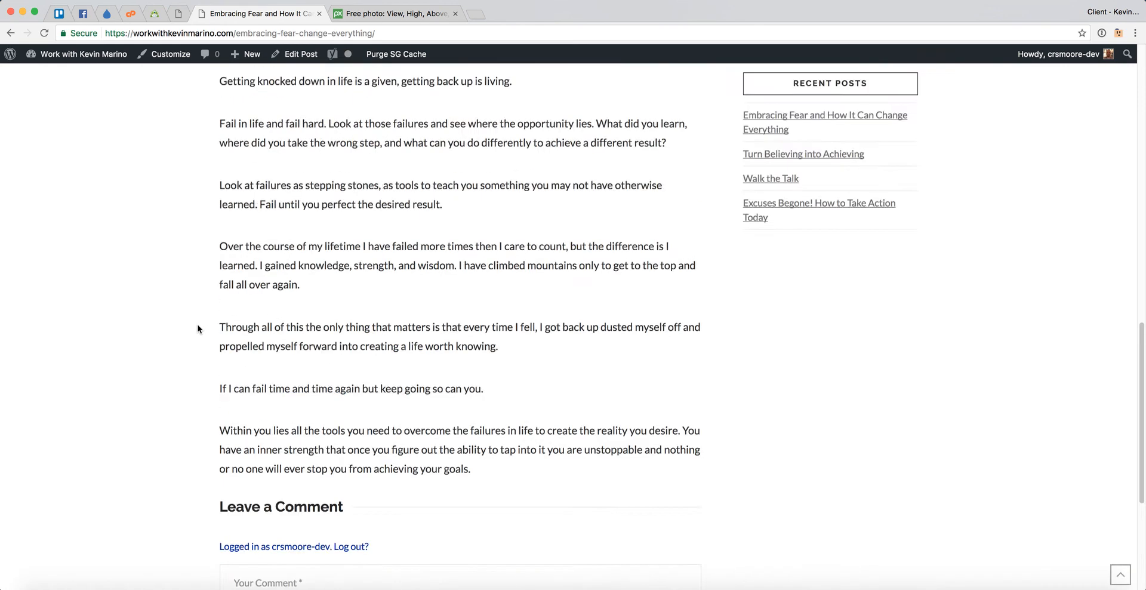
pyautogui.scroll(6, 199, 328)
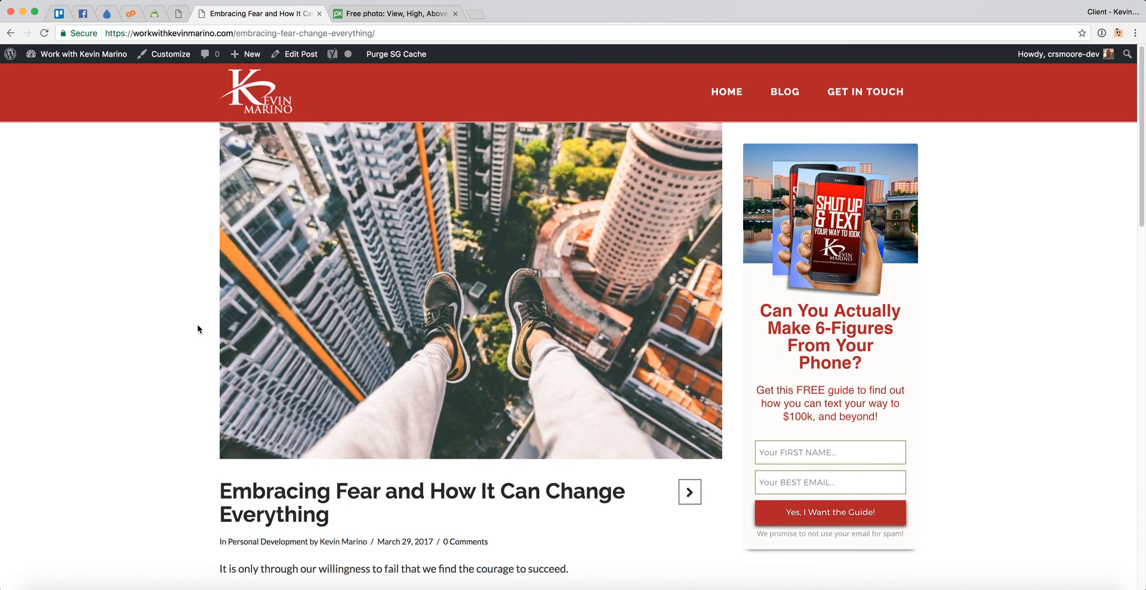